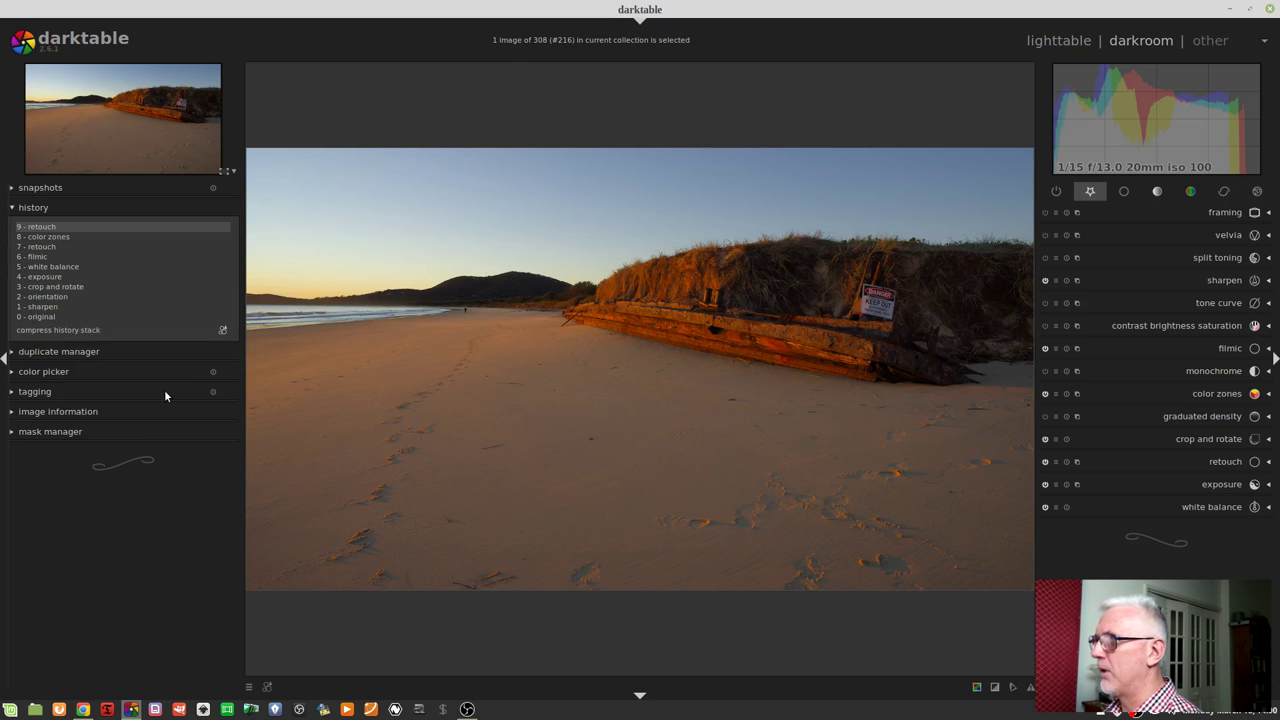
- Move to the next image and crop it at a 16:9 aspect, trimming mostly sky and a little off both sides
key("space")
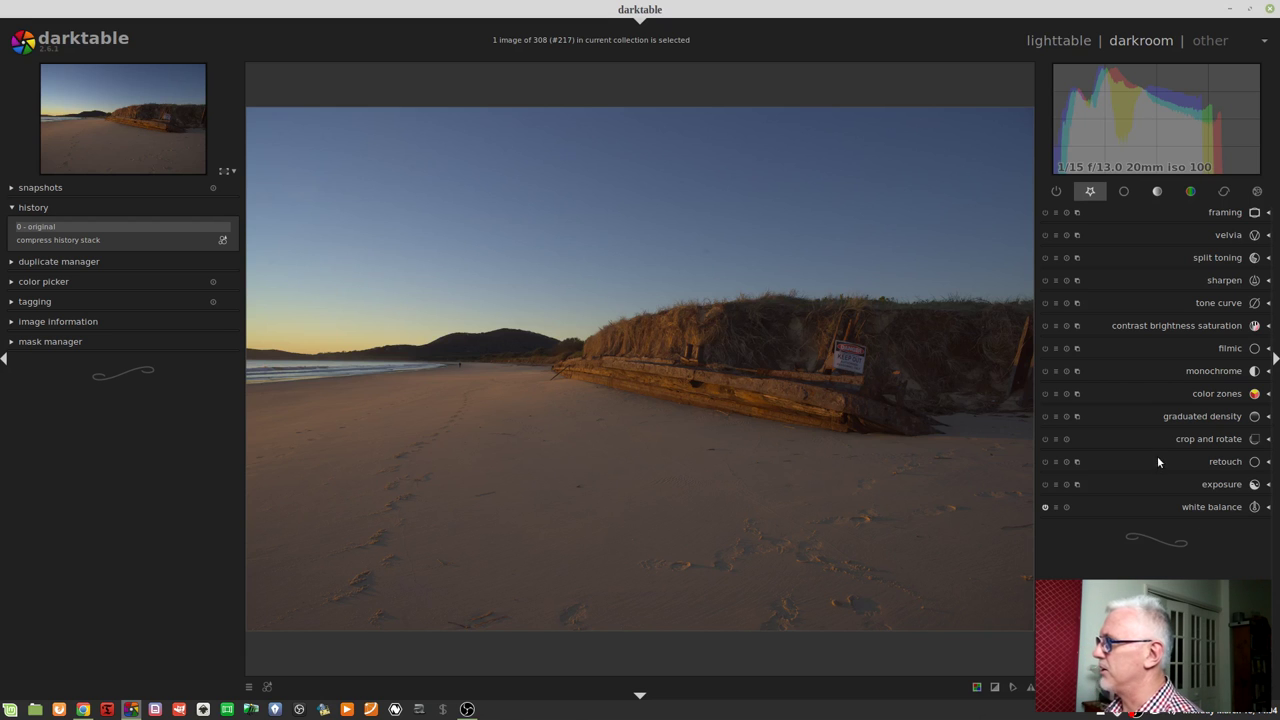
left_click(1200, 439)
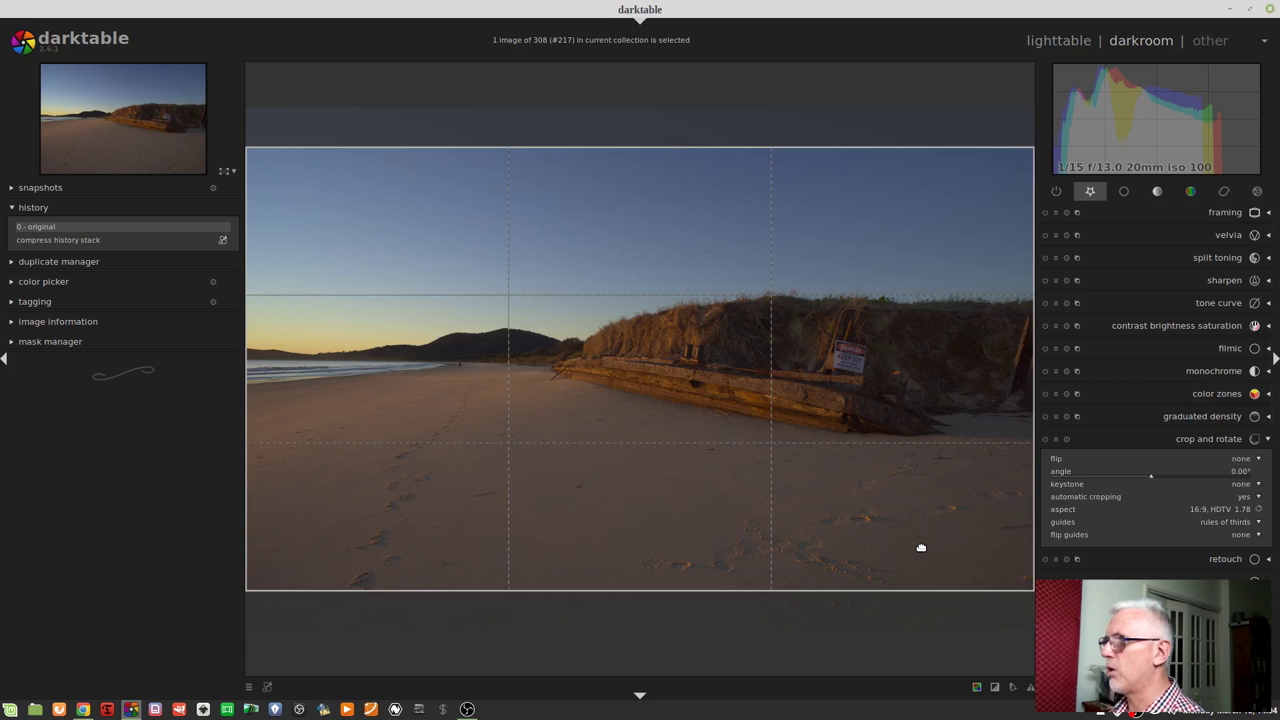
left_click_drag(1014, 406, 984, 420)
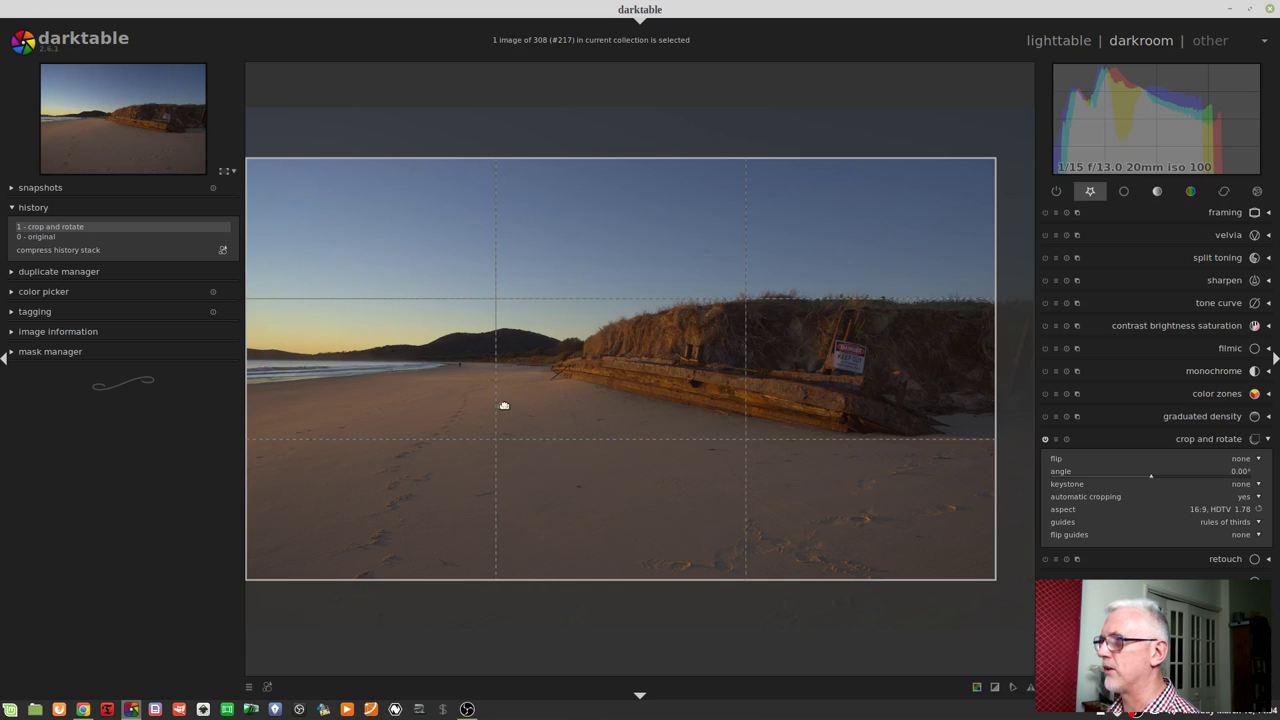
left_click_drag(577, 333, 579, 432)
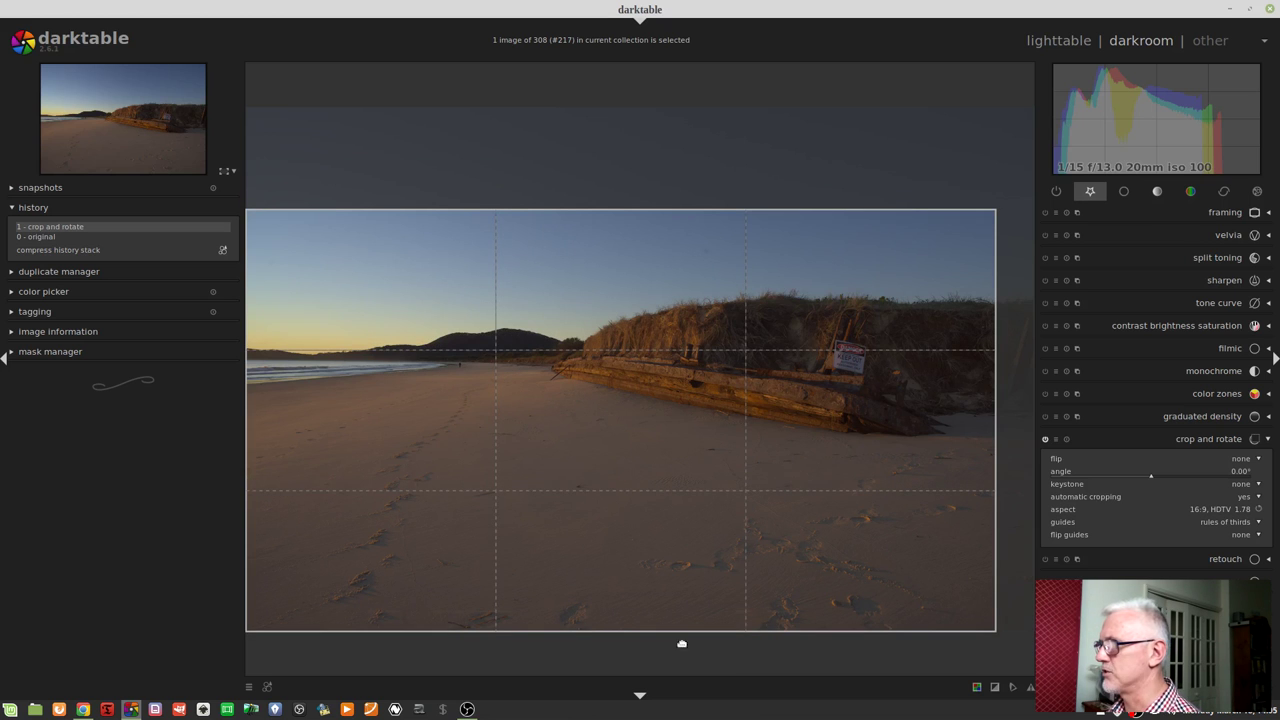
left_click_drag(615, 218, 612, 235)
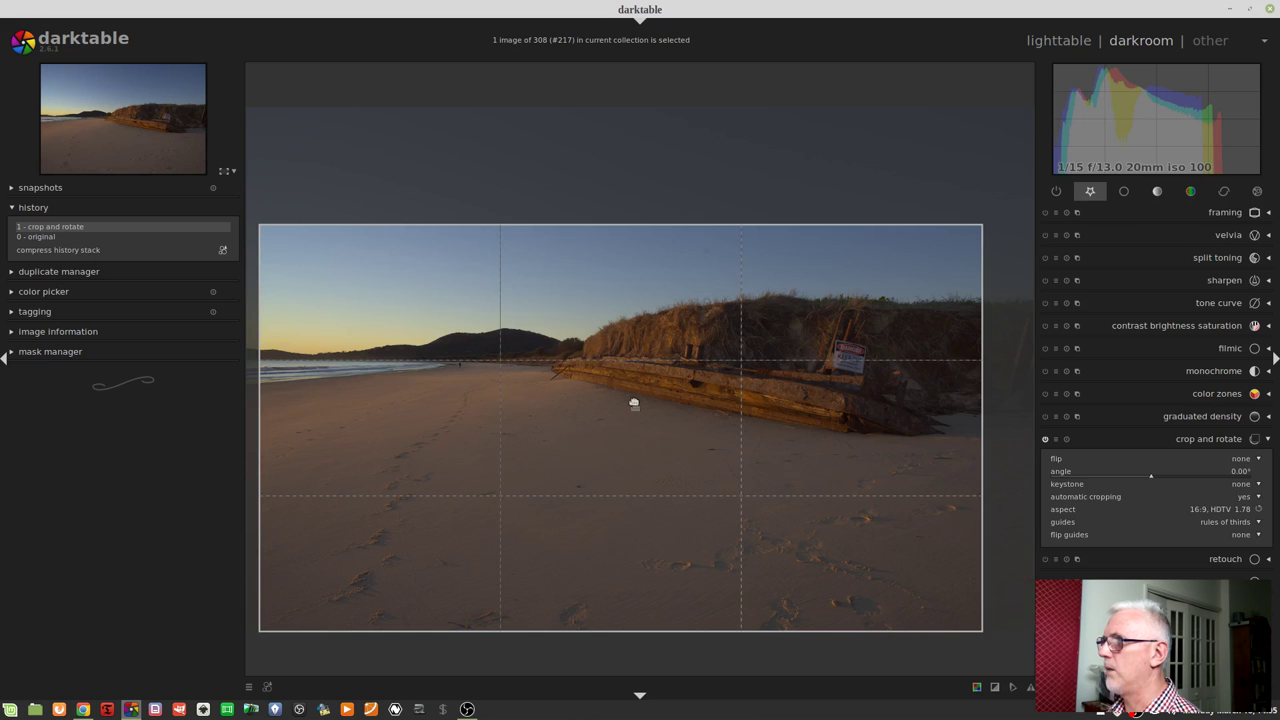
mouse_move(631, 234)
left_mouse_down()
mouse_move(617, 251)
mouse_move(615, 226)
left_mouse_up()
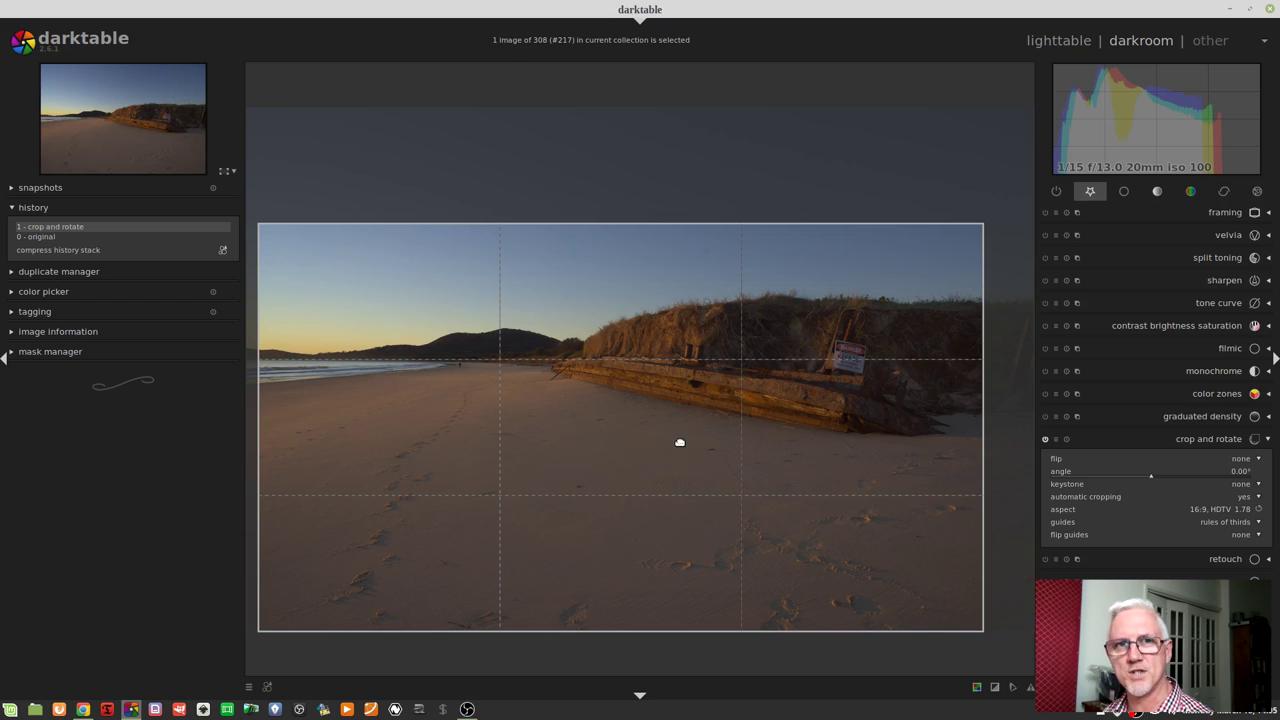
key("Return")
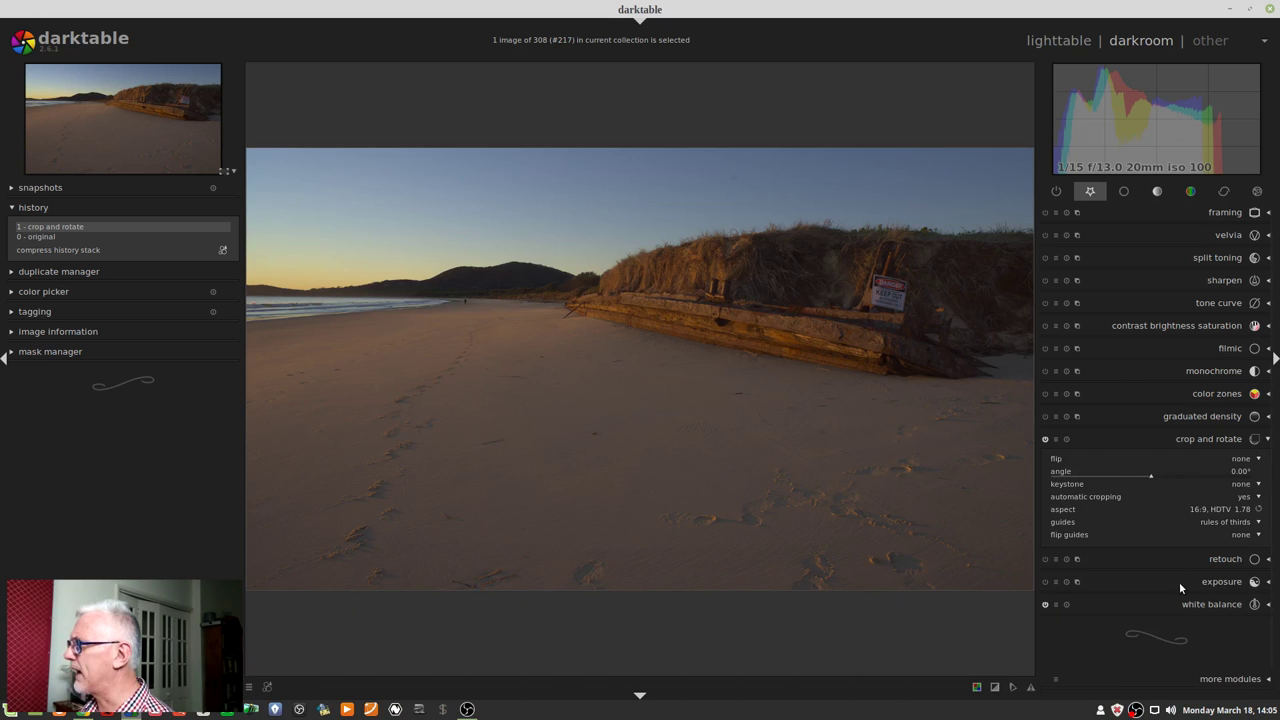
- Try the spot and daylight white balance presets, and return to the camera preset
left_click(1177, 605)
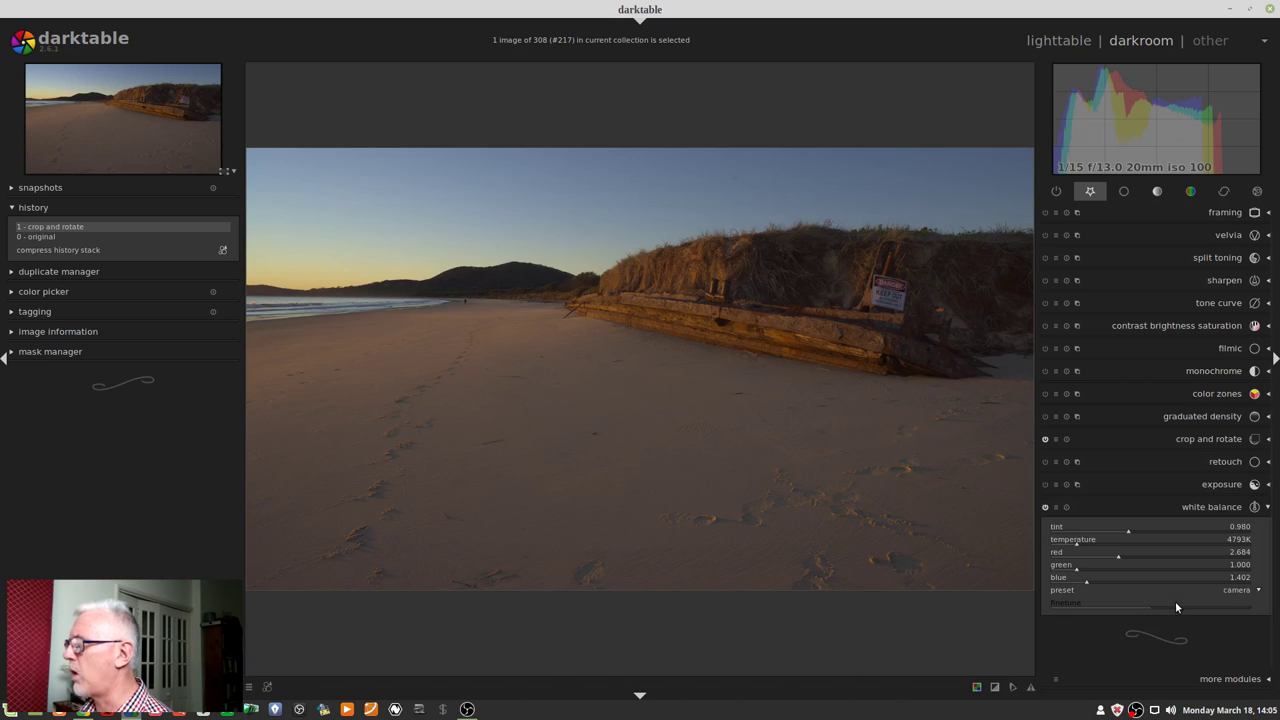
left_click(1236, 592)
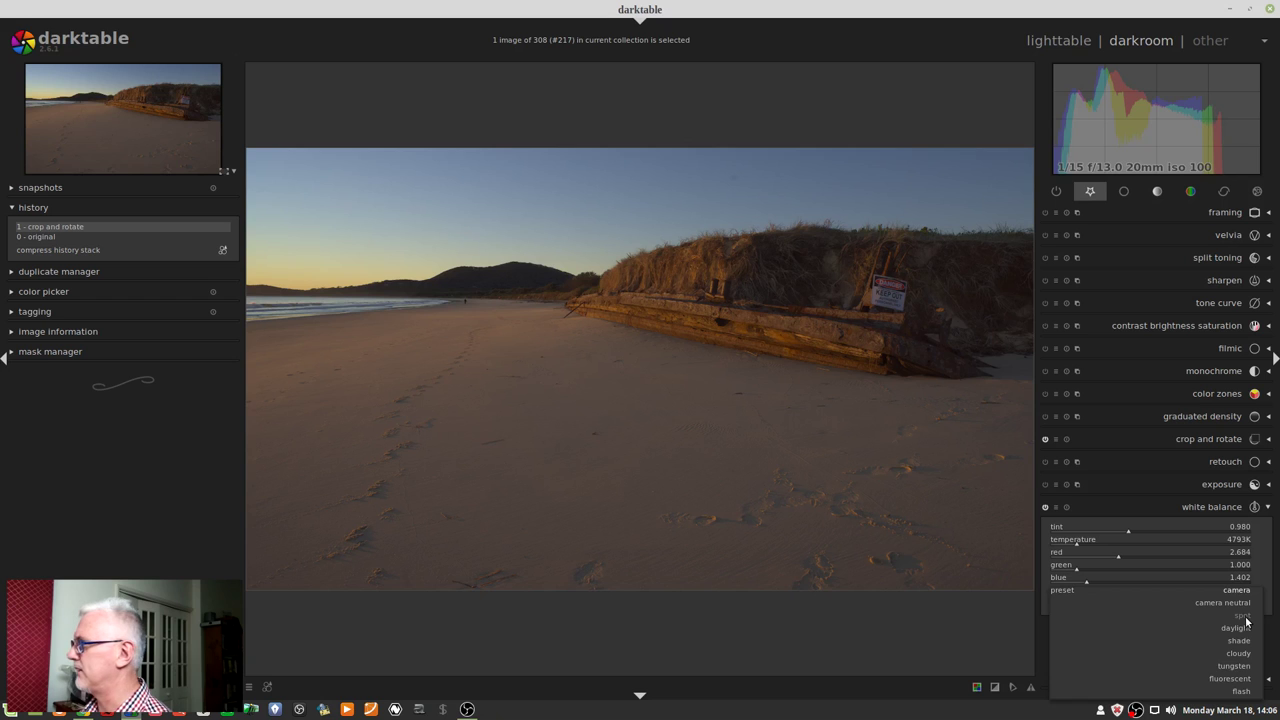
left_click(1242, 616)
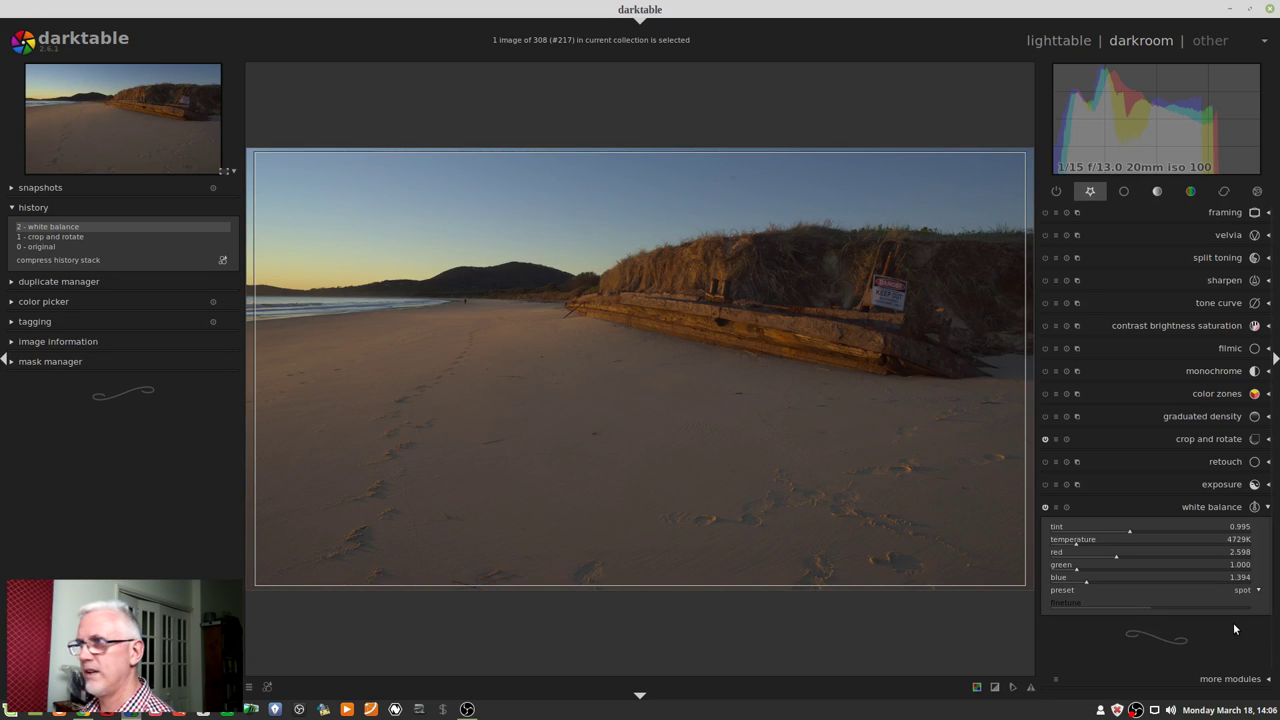
left_click(1242, 590)
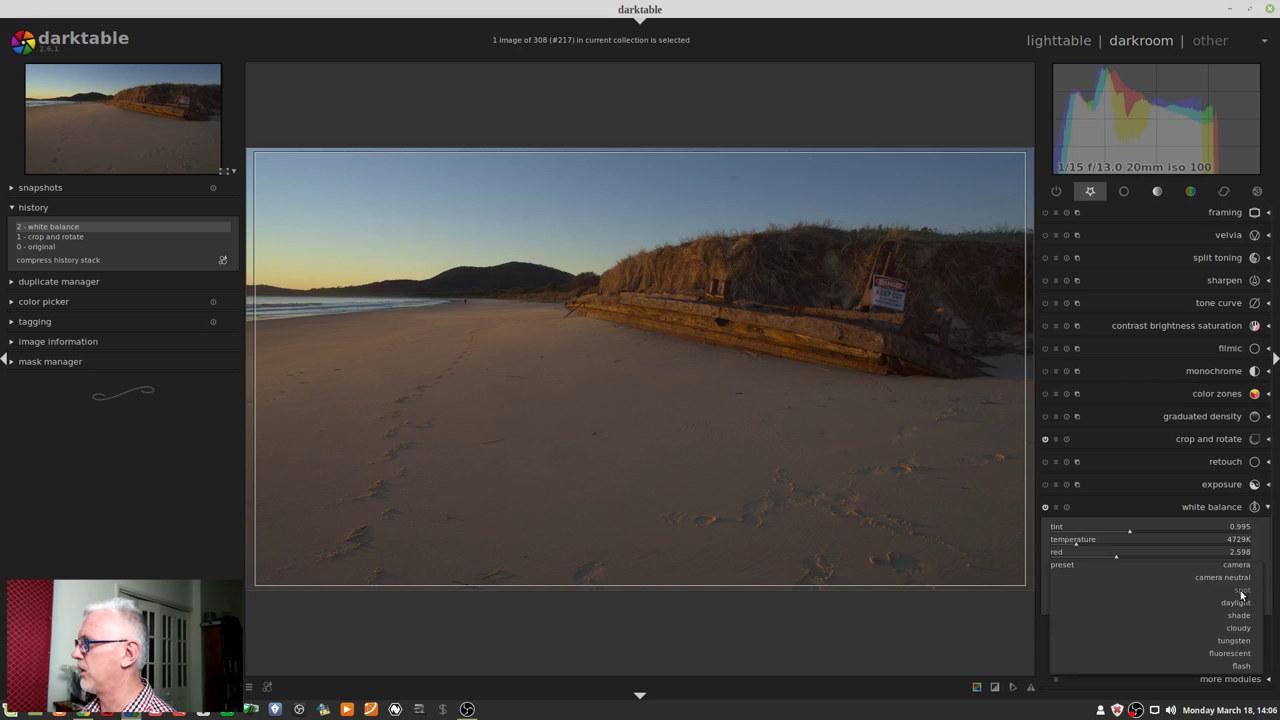
left_click(1238, 604)
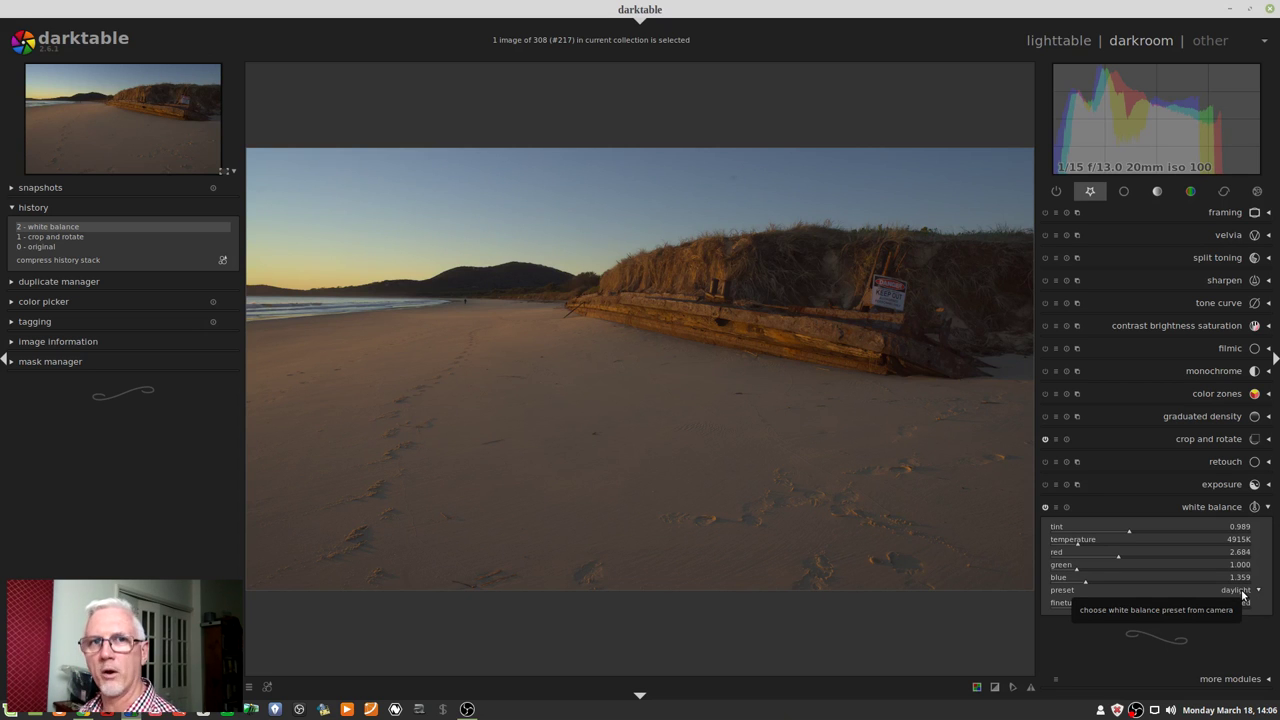
left_click(1242, 594)
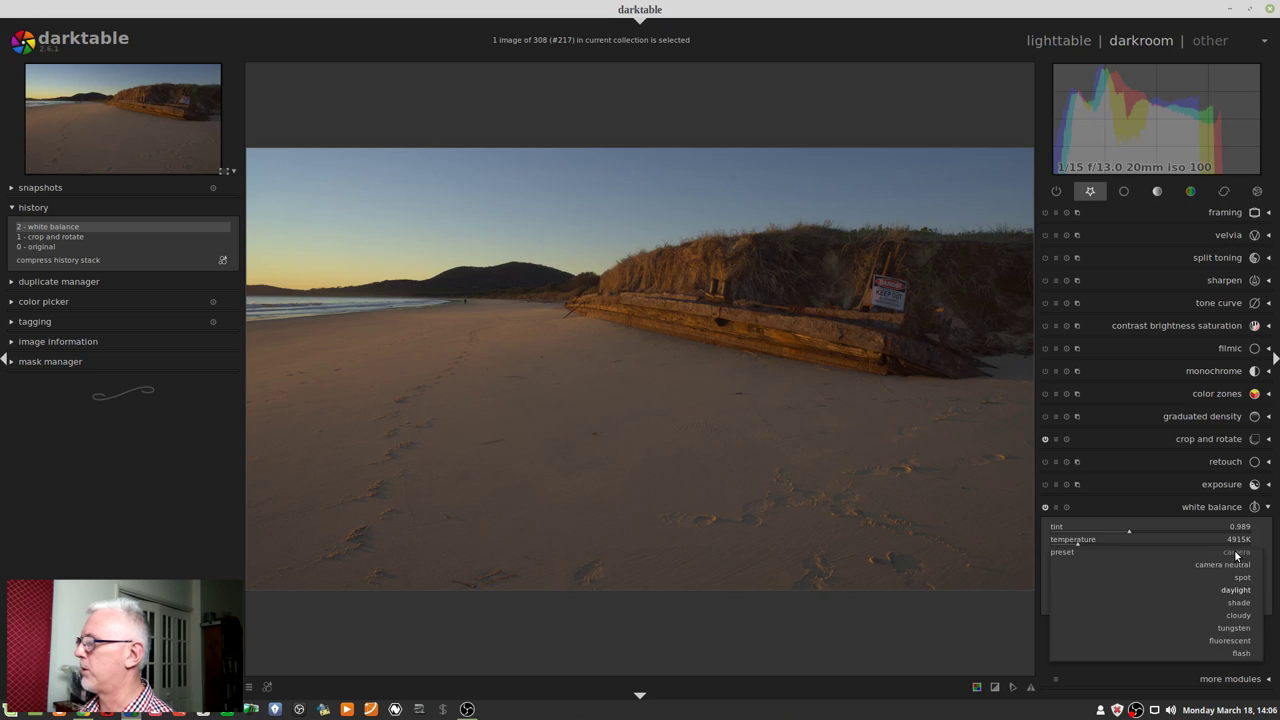
left_click(1236, 553)
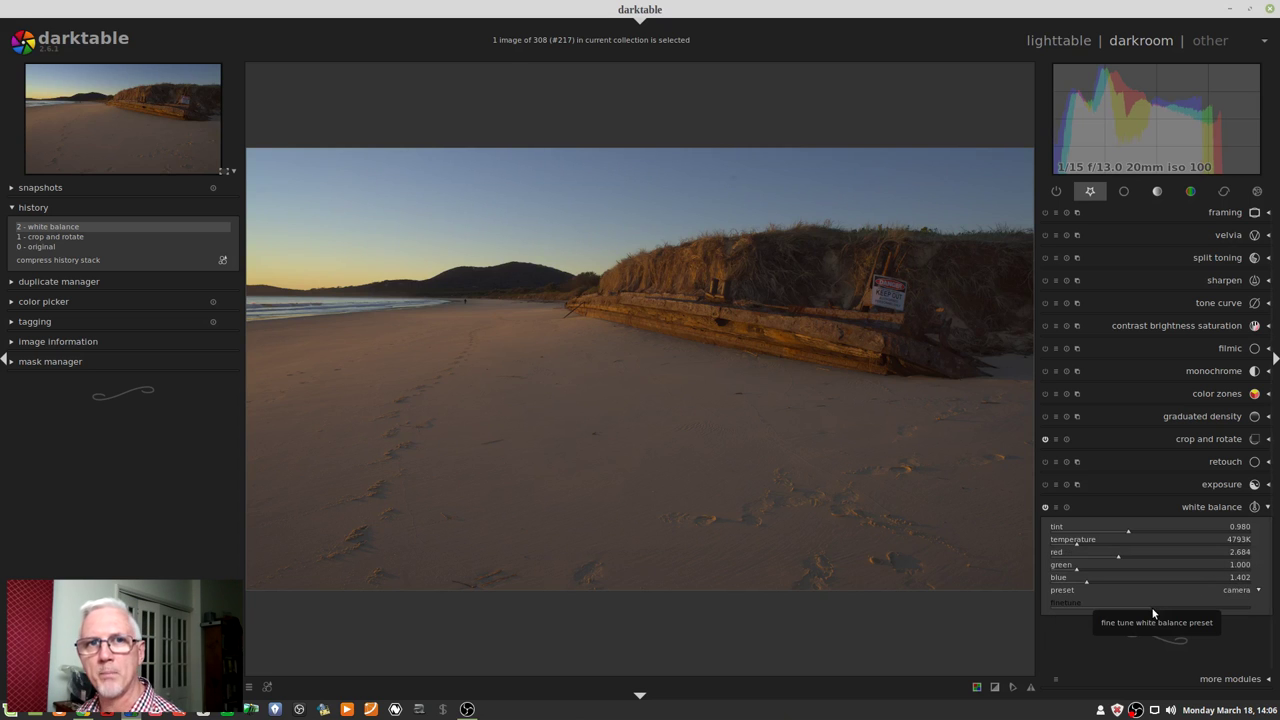
- Try an exposure correction of 0.30 EV on the image
left_click(1176, 488)
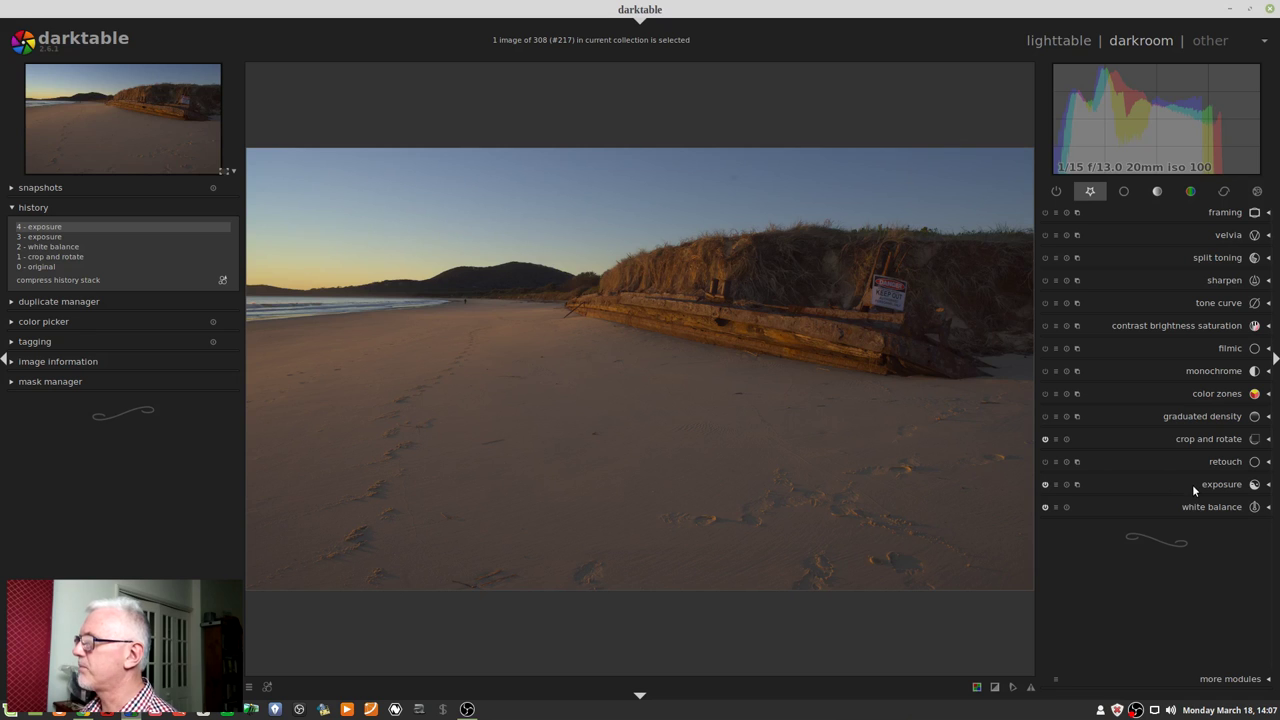
mouse_move(1213, 159)
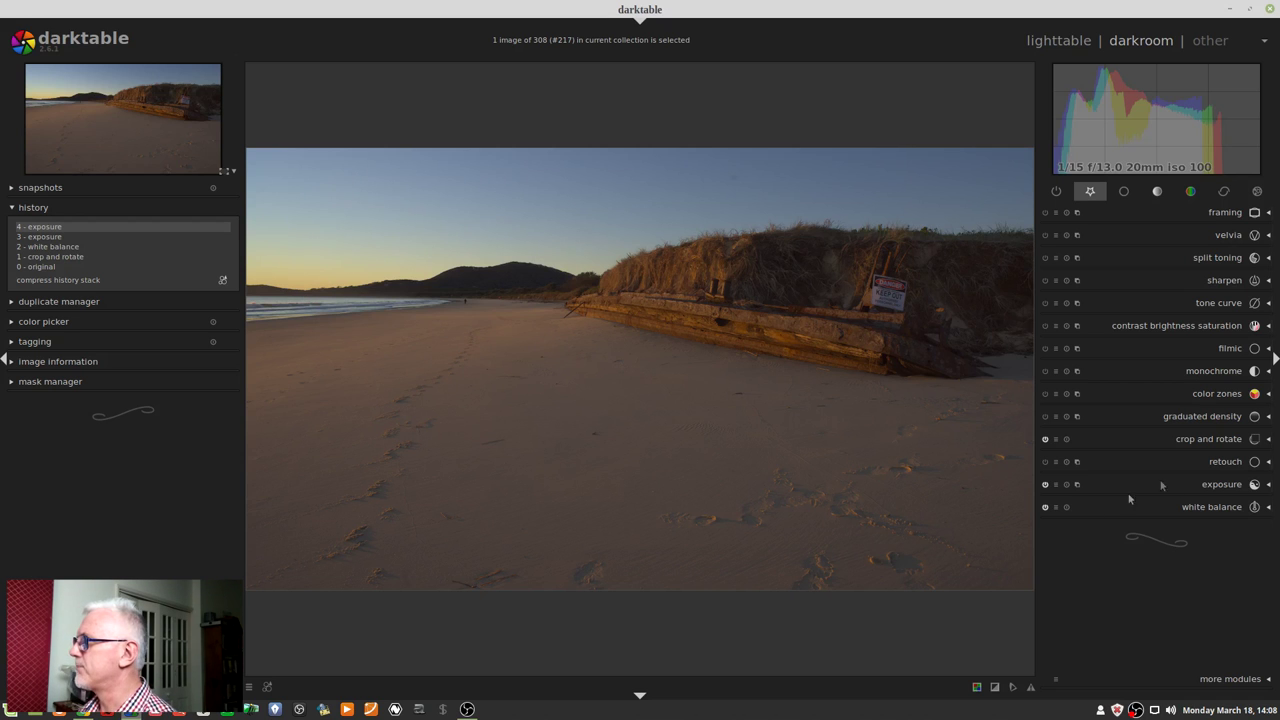
left_click(1192, 486)
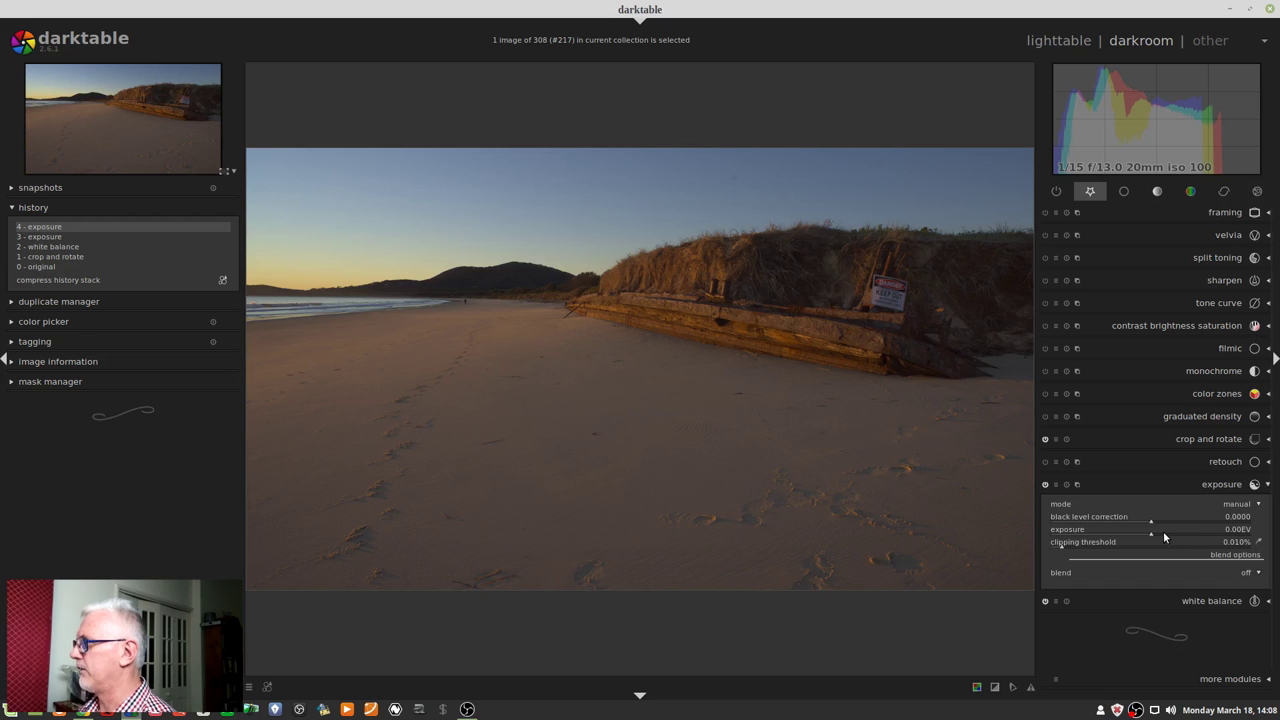
right_click(1164, 536)
type(".36")
key("BackSpace")
key("Return")
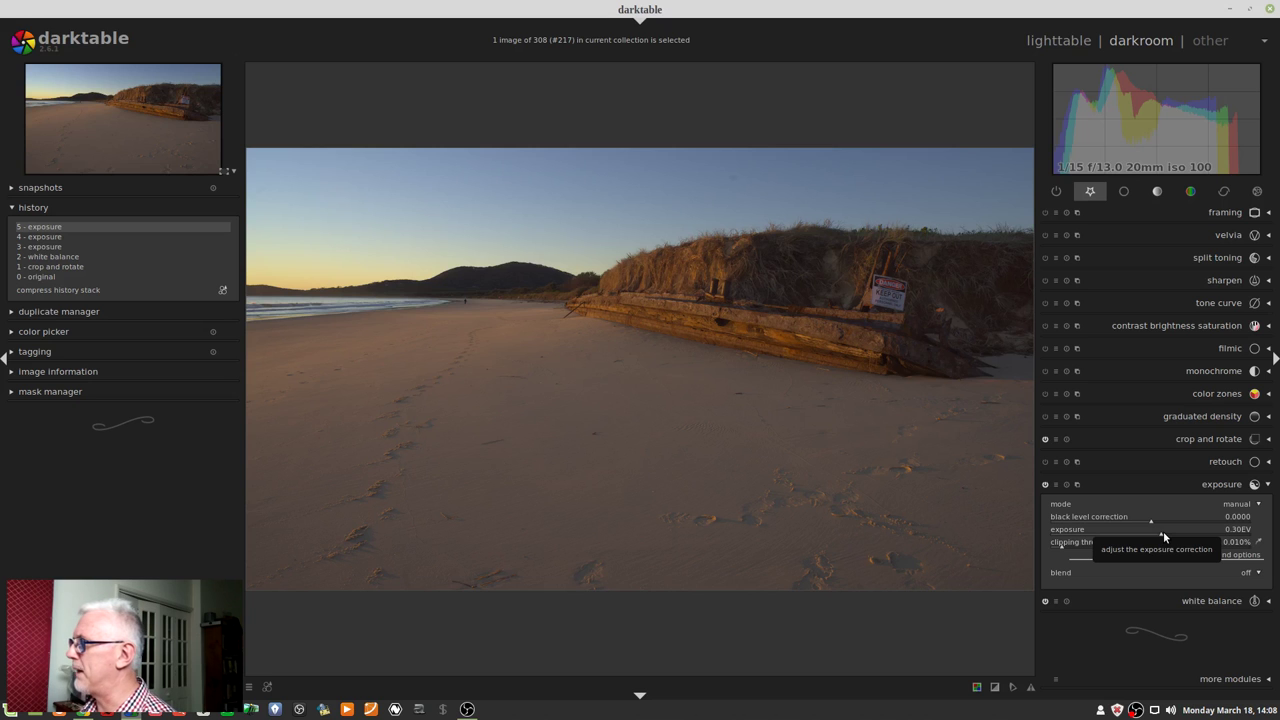
- Try an exposure correction of 0.60 EV, and reset and switch off the exposure module
right_click(1163, 537)
type(".6")
key("Return")
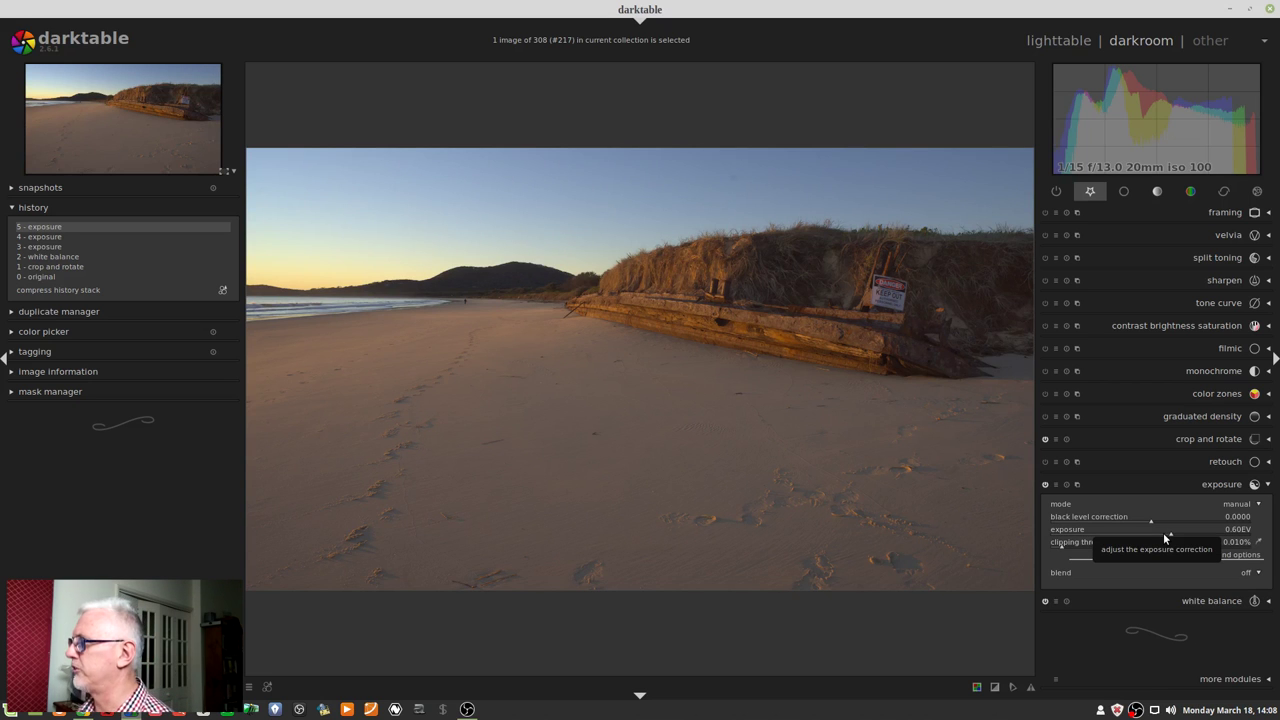
left_click(1067, 490)
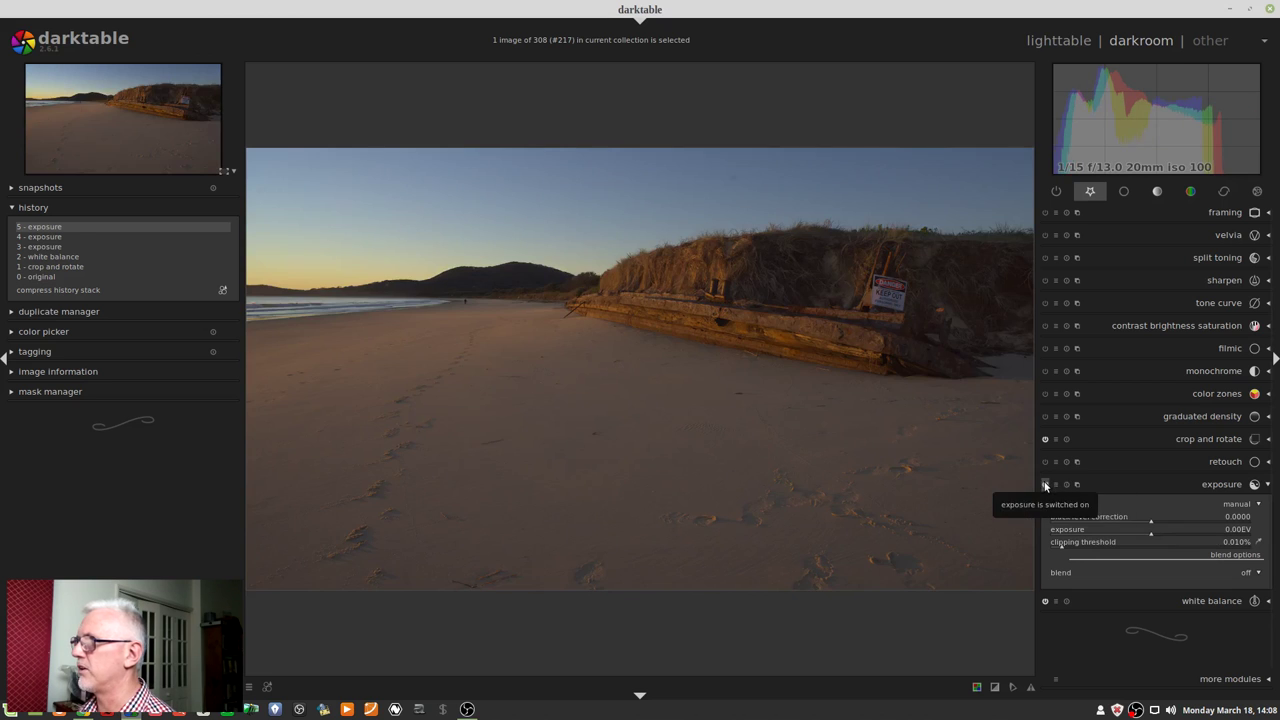
left_click(1196, 487)
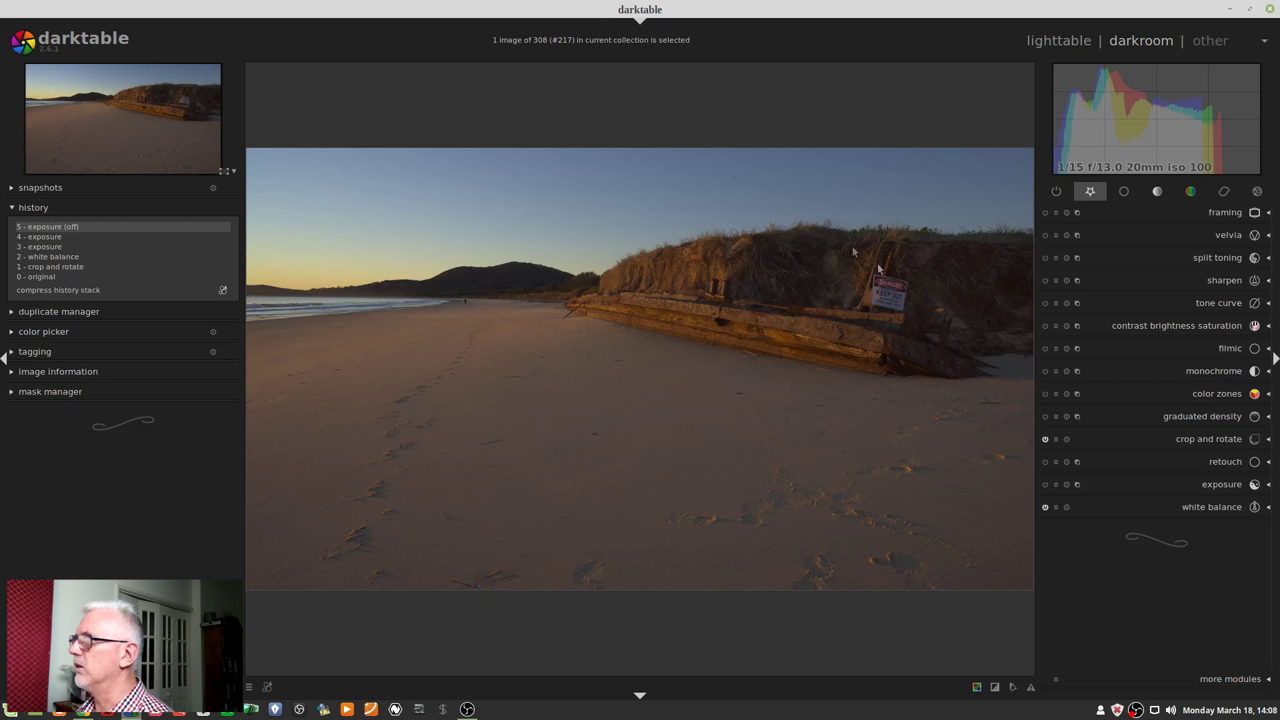
- Remove the dark spot in the sky above the grassy dune with a circular retouch shape
middle_click(728, 163)
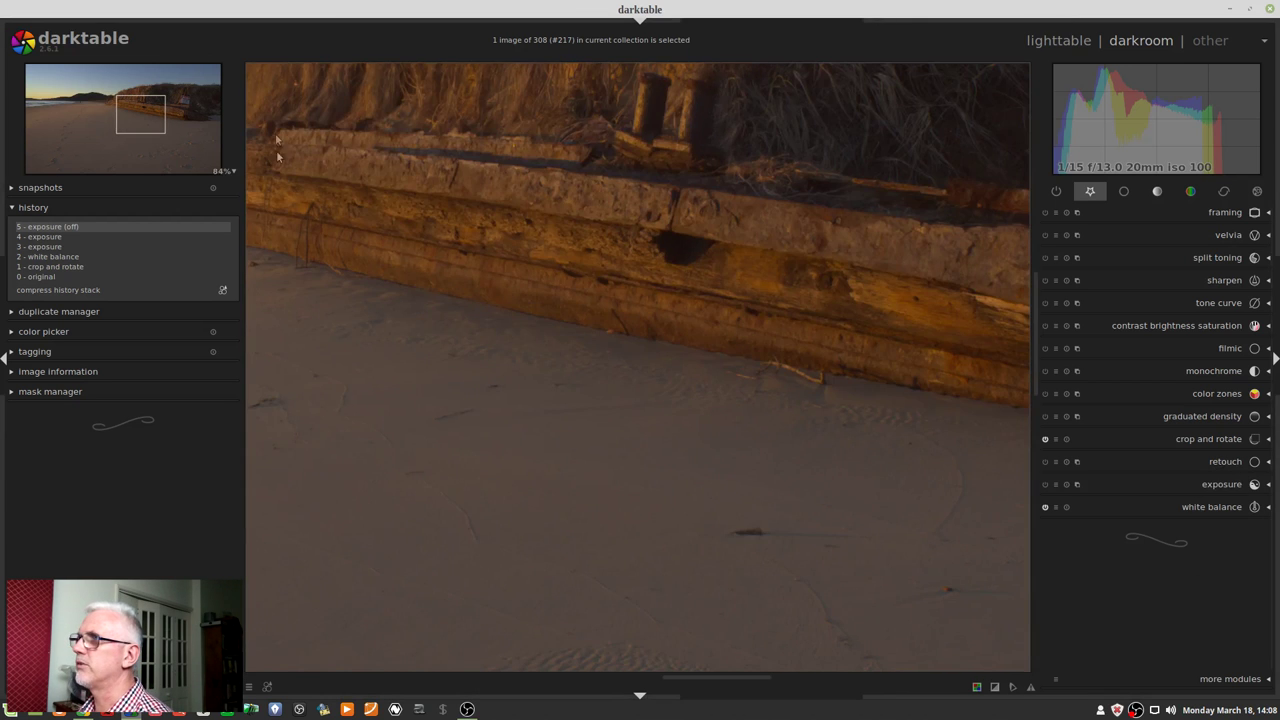
left_click(152, 78)
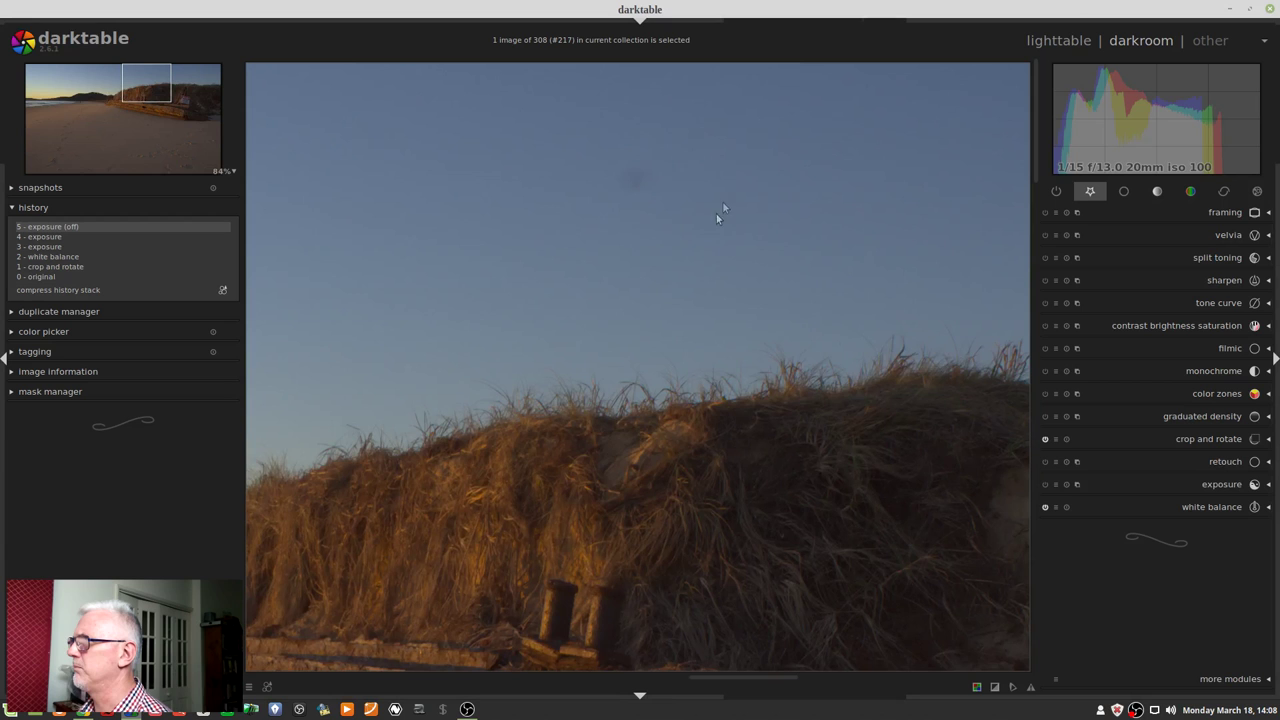
left_click(1222, 463)
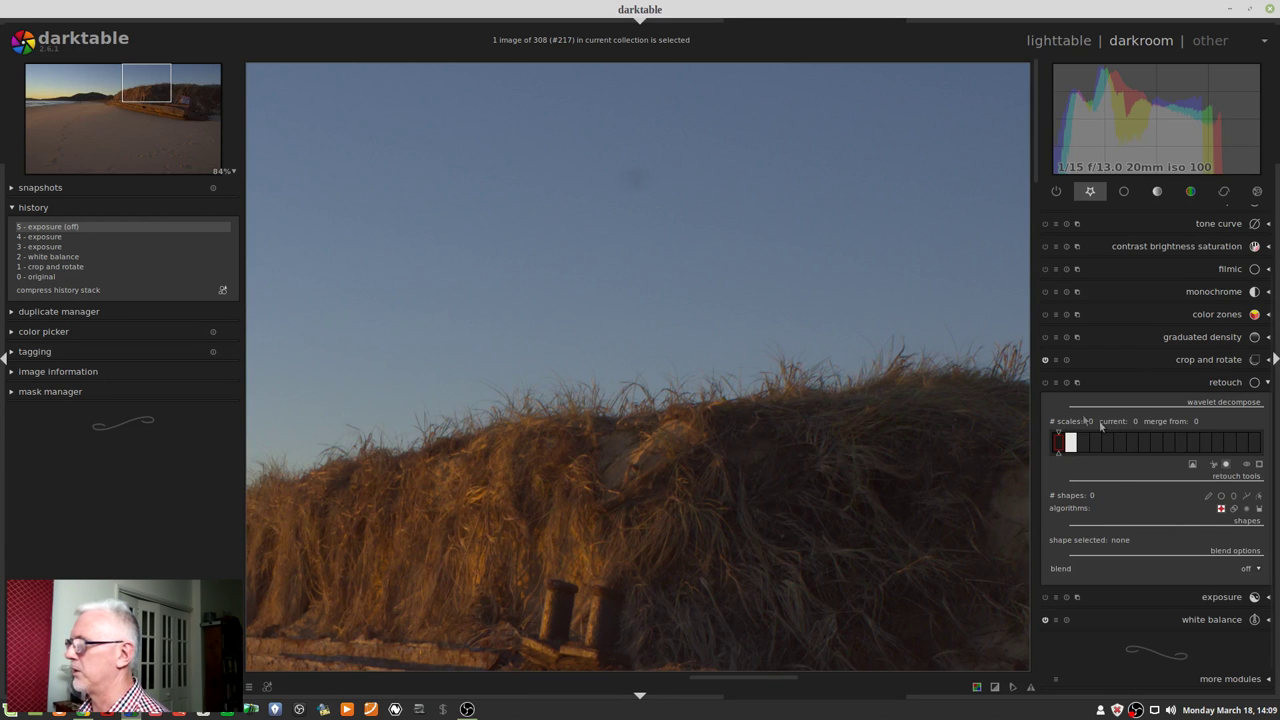
left_click(1221, 496)
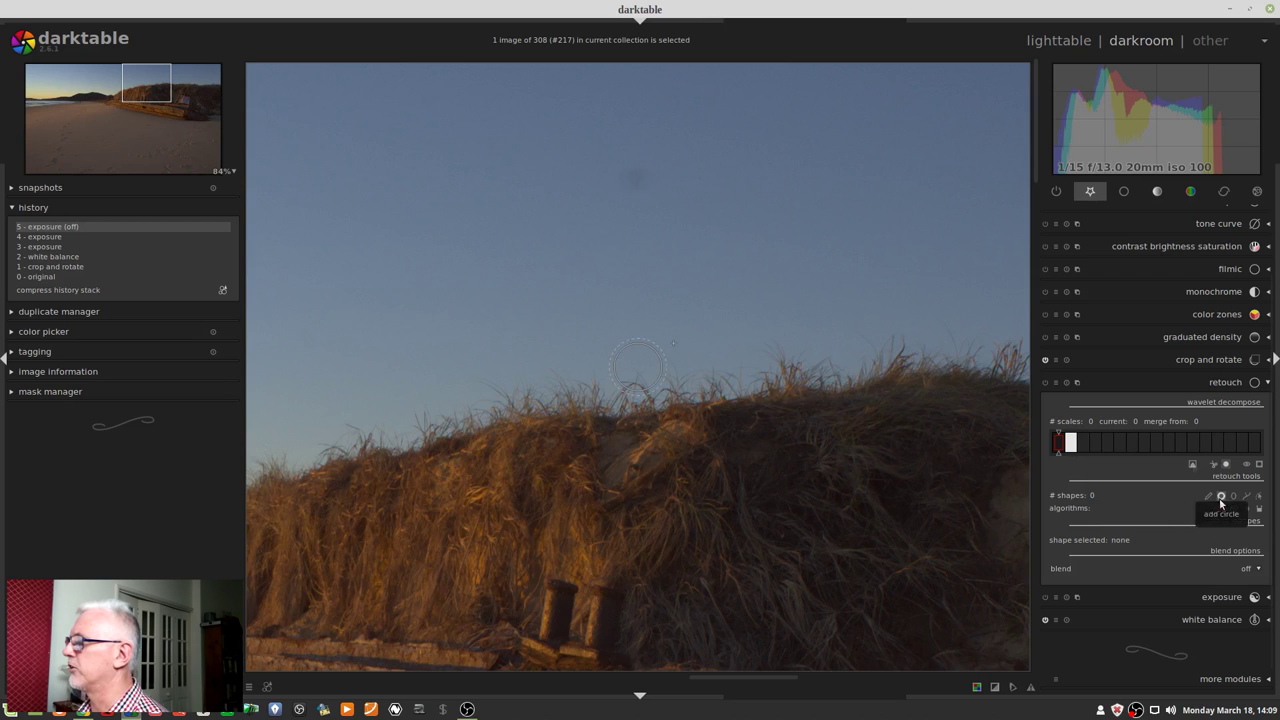
left_click(630, 180)
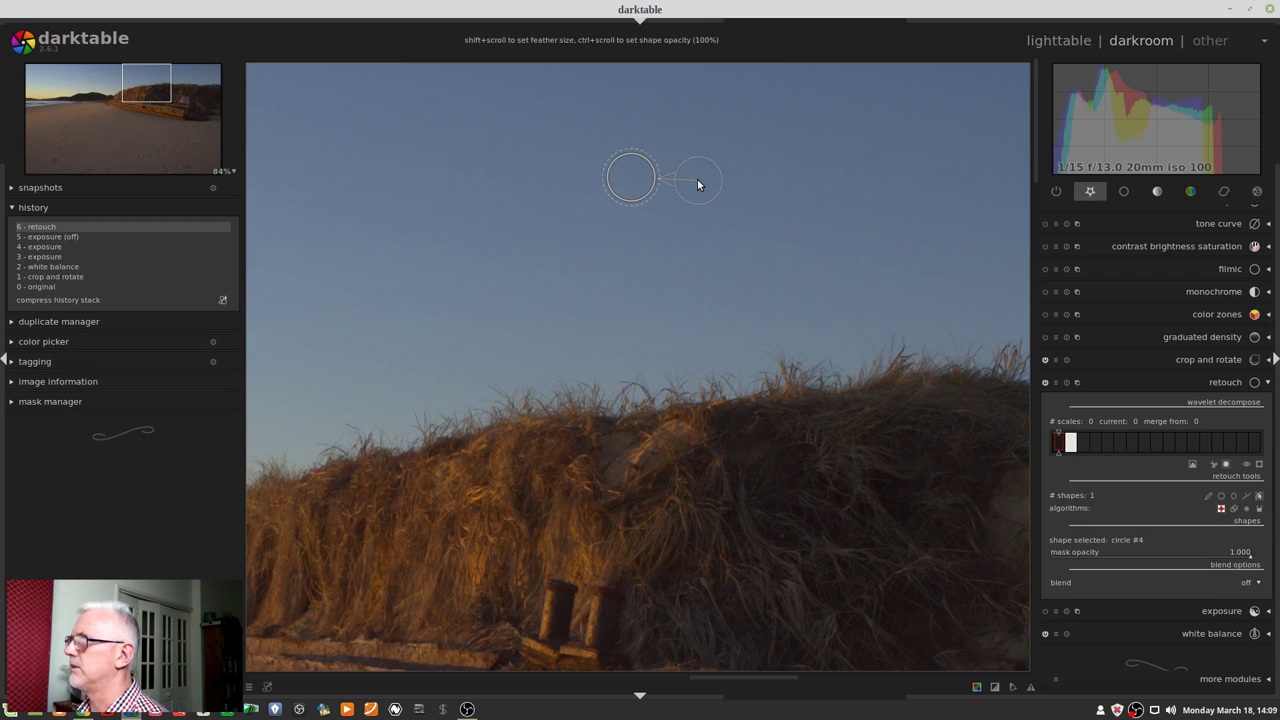
left_click(1206, 383)
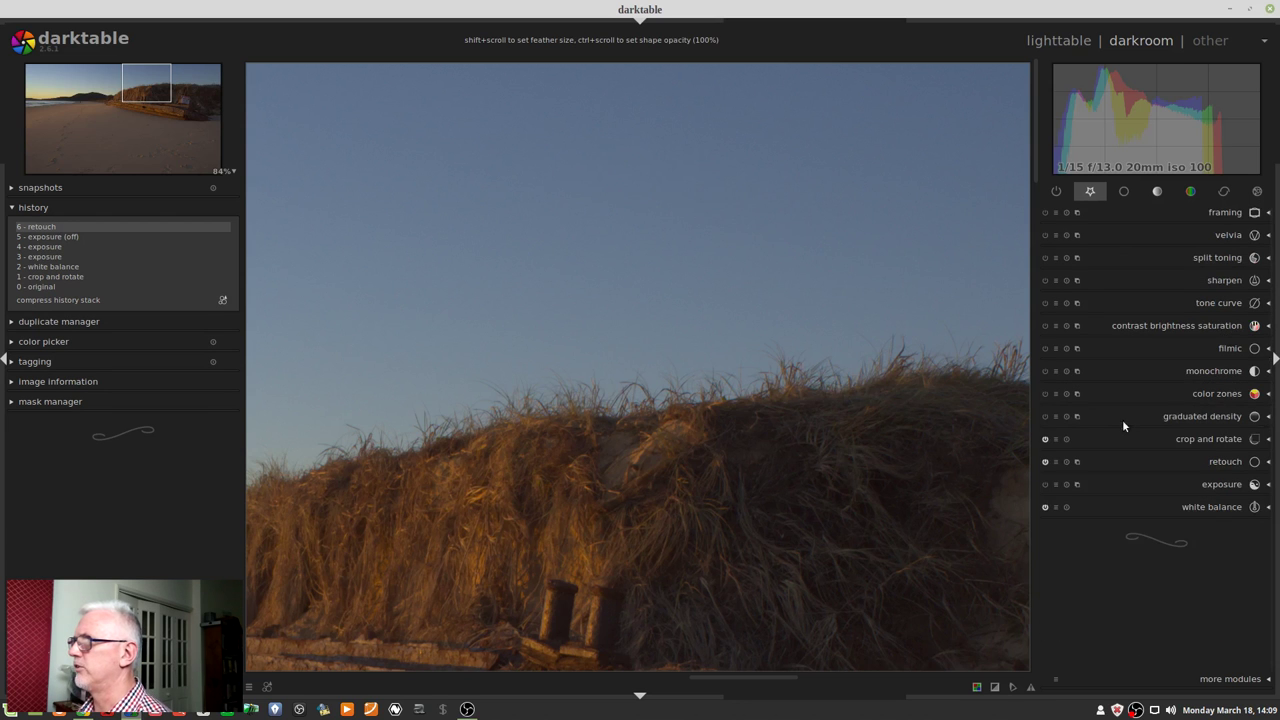
- Retouch the bright orange patch beside the danger sign with a path shape, placing its source just below it
scroll(648, 255, "down", 3)
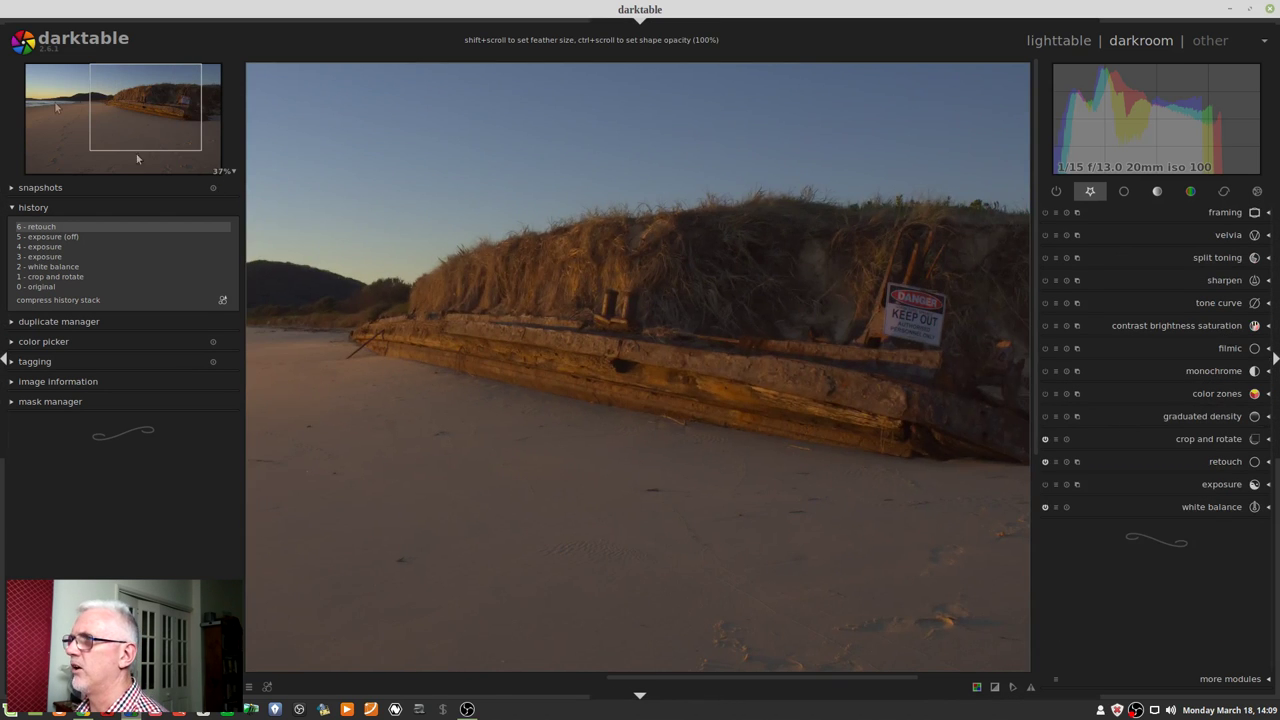
scroll(479, 117, "up", 2)
left_click_drag(110, 95, 240, 68)
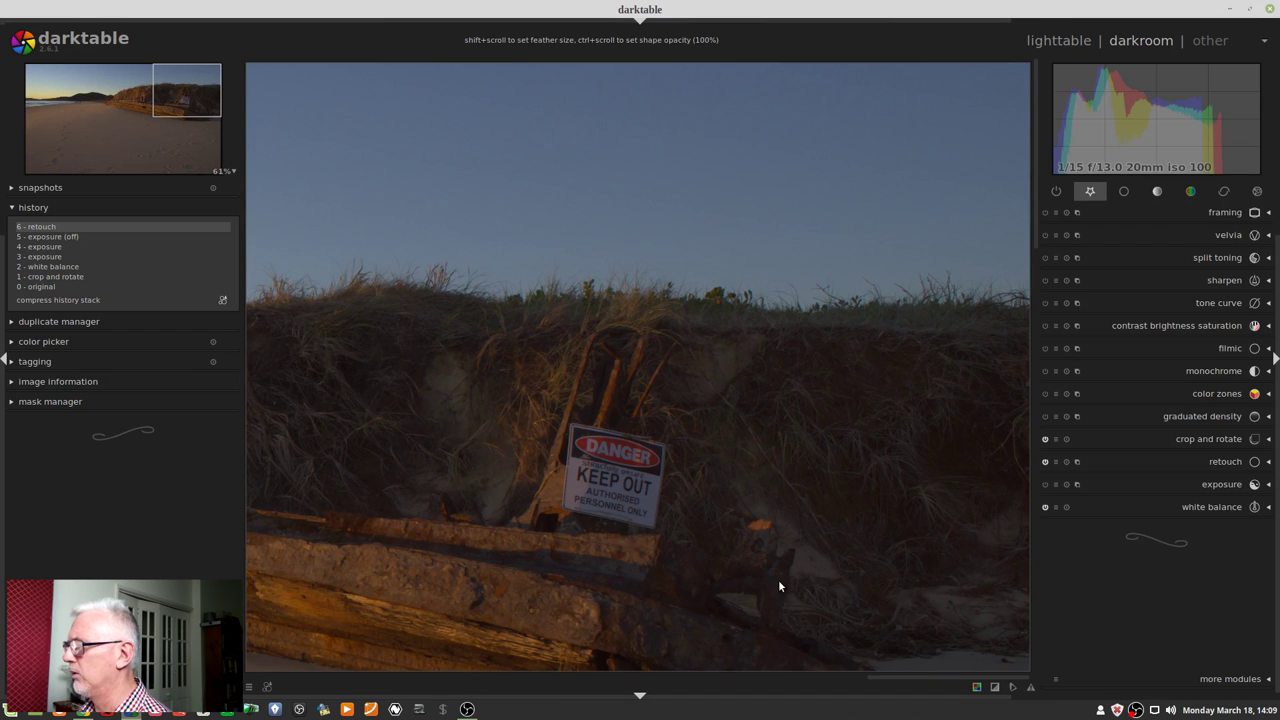
scroll(774, 585, "up", 3)
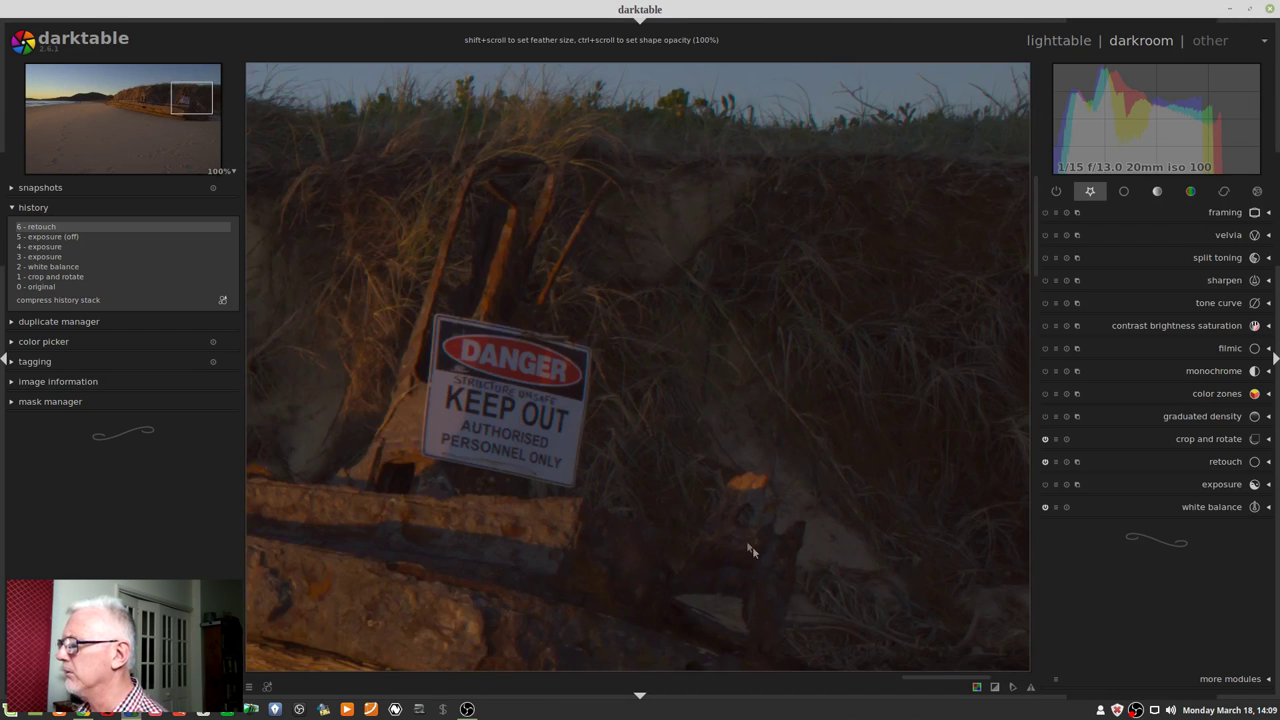
middle_click(723, 486)
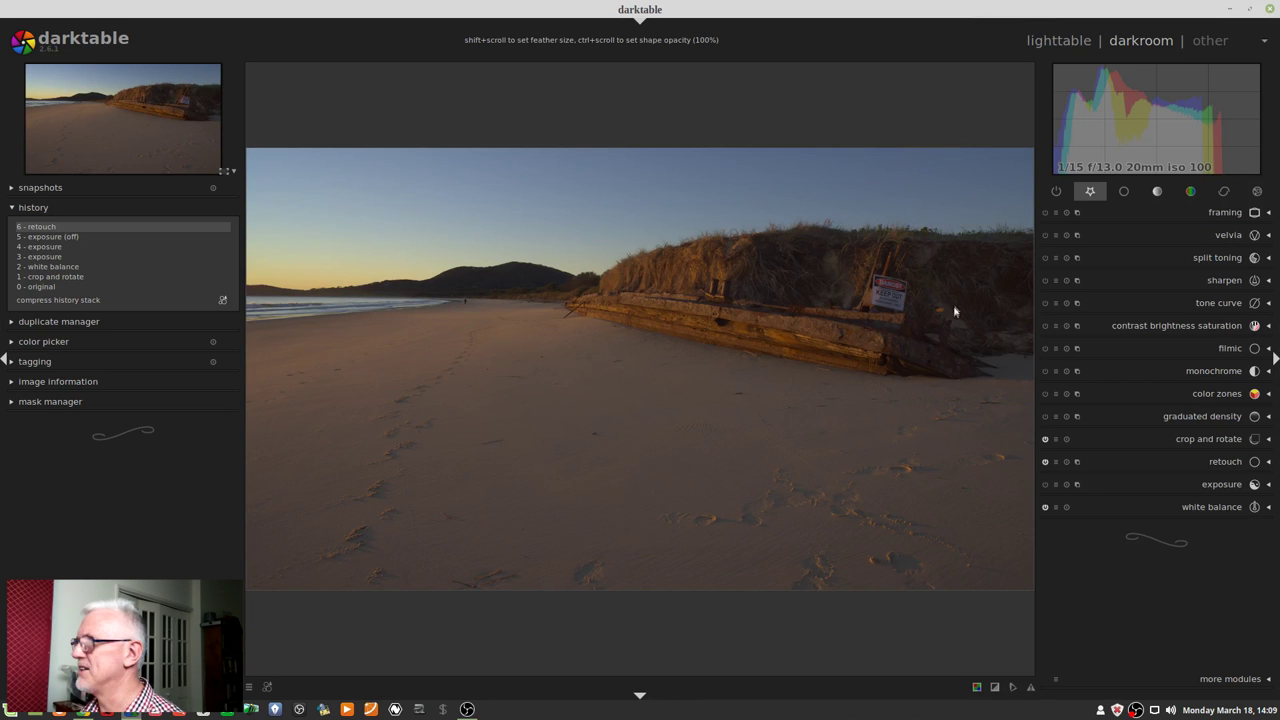
scroll(950, 318, "up", 4)
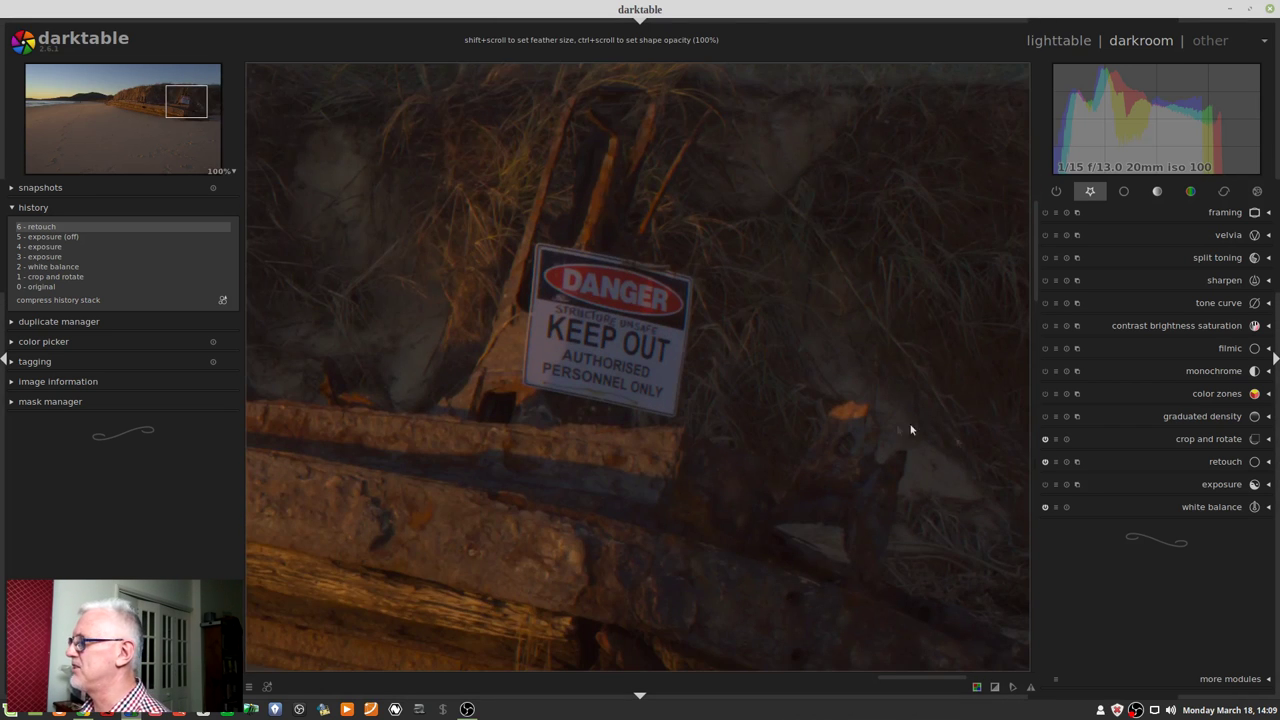
left_click(1218, 461)
left_click(1246, 496)
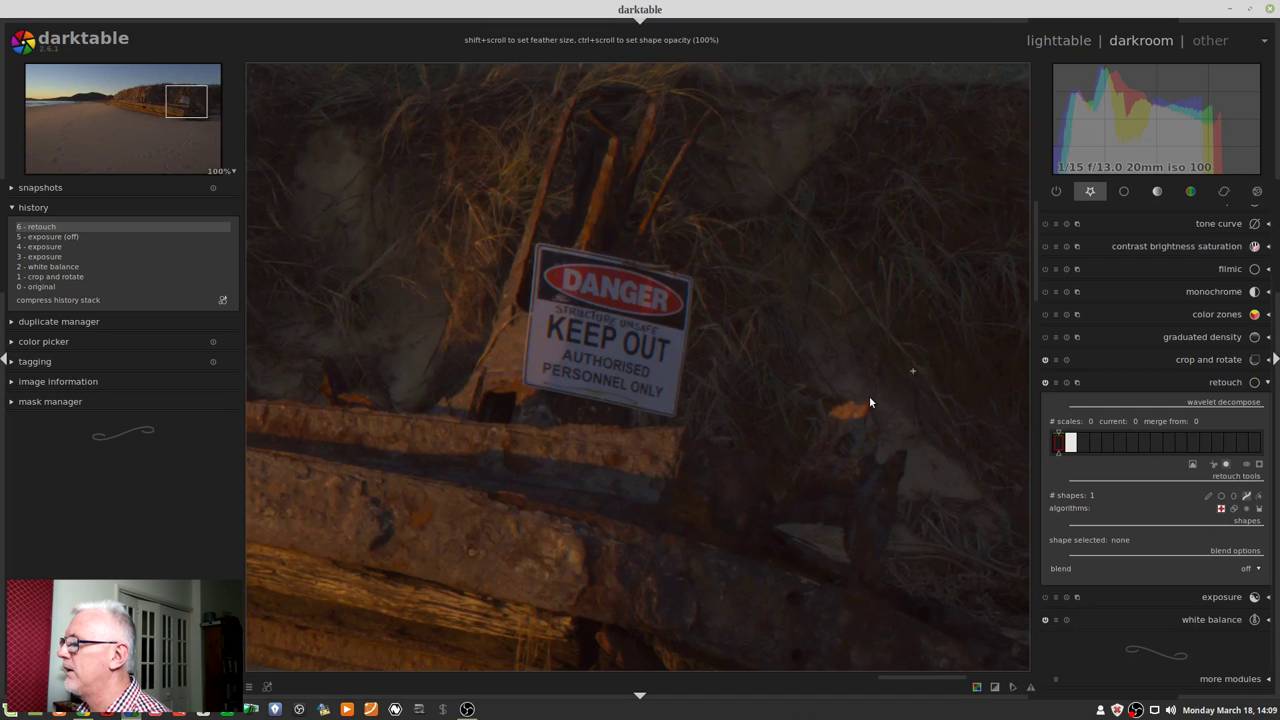
mouse_move(869, 398)
left_mouse_down()
mouse_move(827, 402)
mouse_move(827, 420)
mouse_move(868, 425)
mouse_move(901, 384)
mouse_move(841, 451)
left_mouse_up()
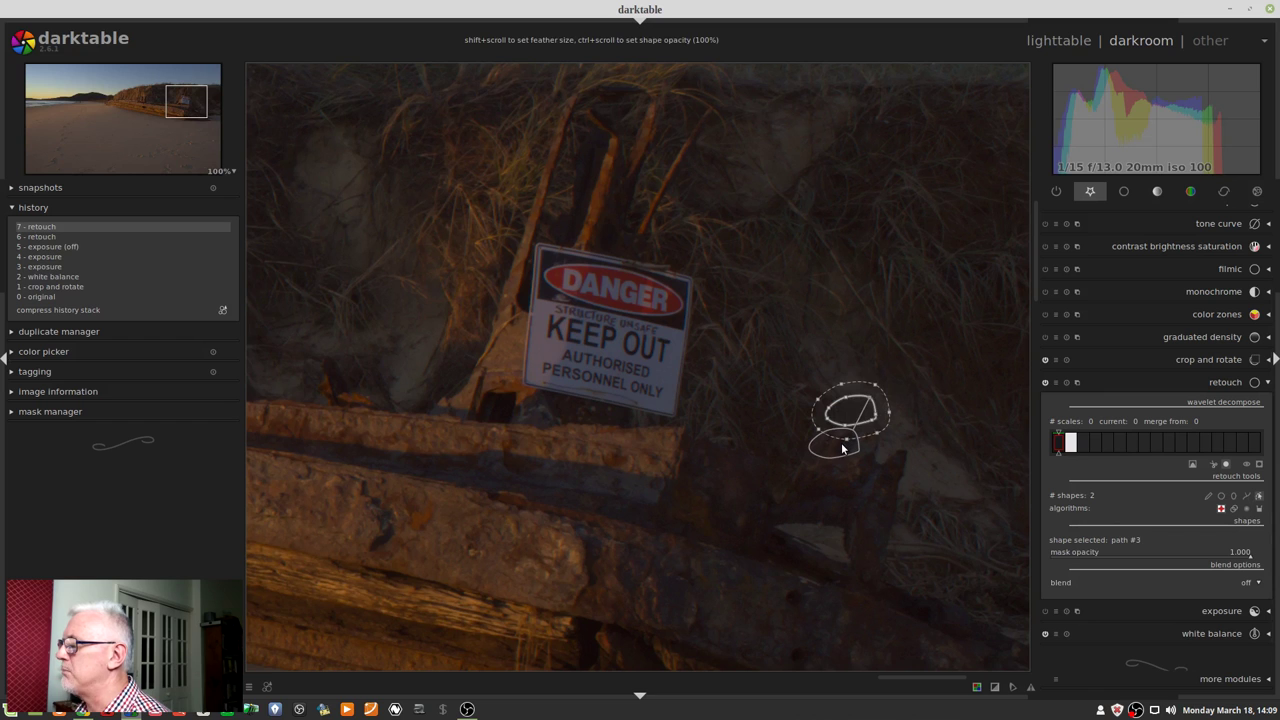
left_click_drag(842, 449, 836, 458)
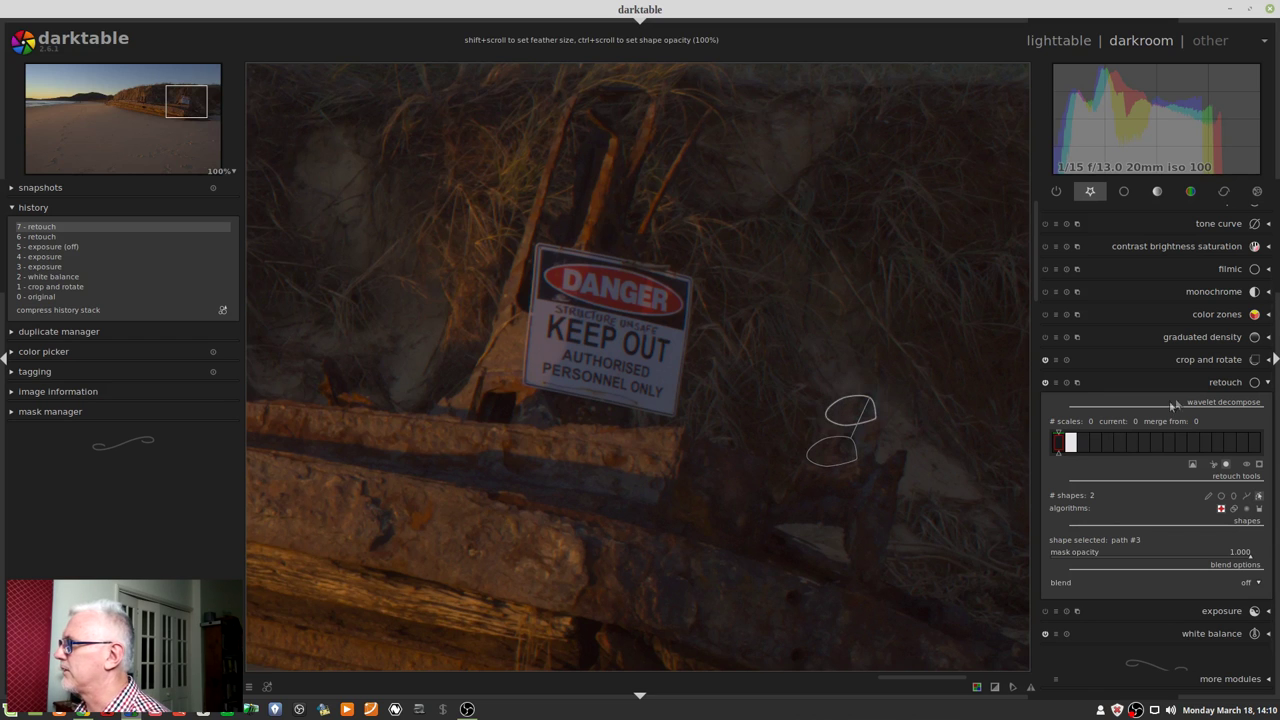
- Compare the whole image before and after retouching by stepping back to the exposure (off) history state and returning to the latest retouch
left_click(1220, 381)
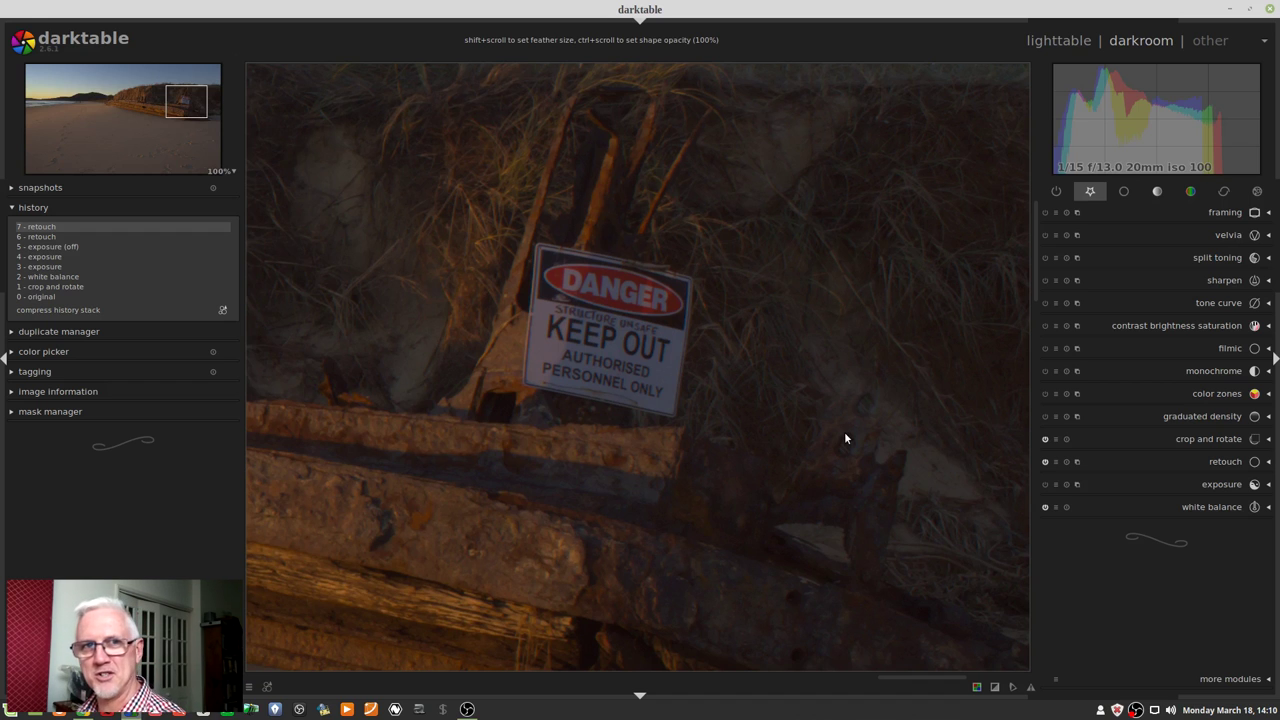
scroll(800, 452, "down", 4)
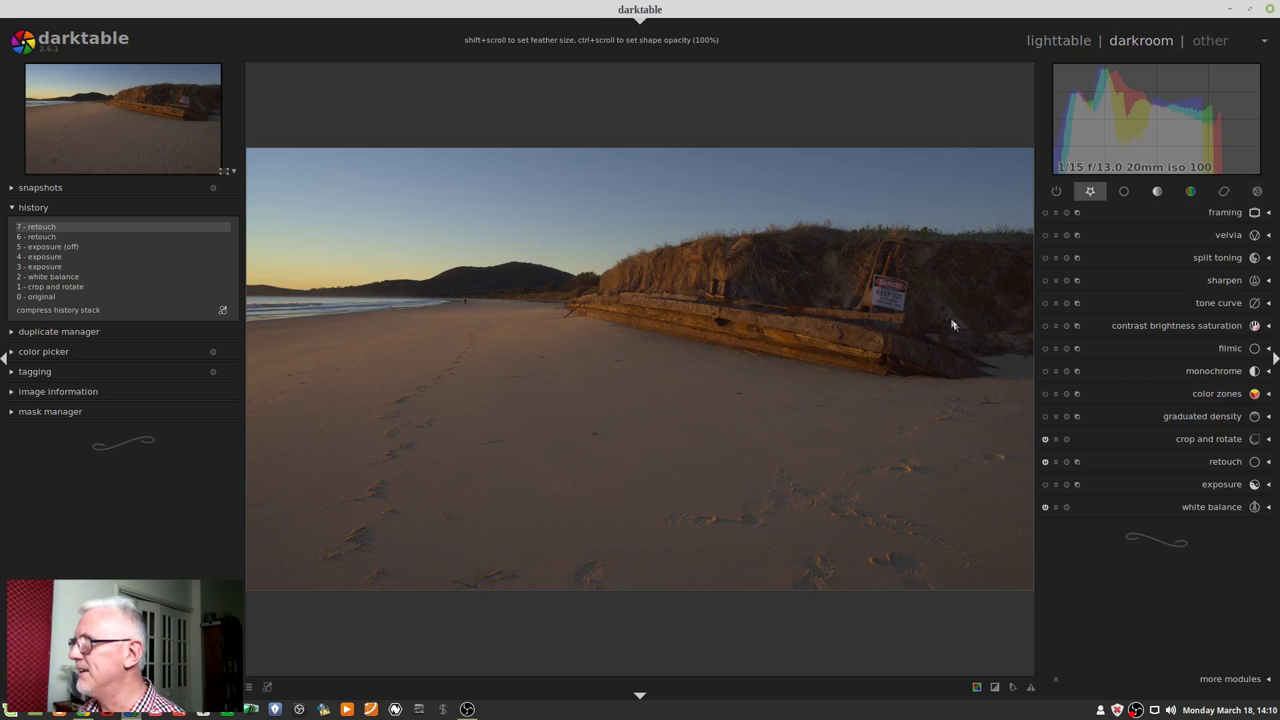
left_click(67, 250)
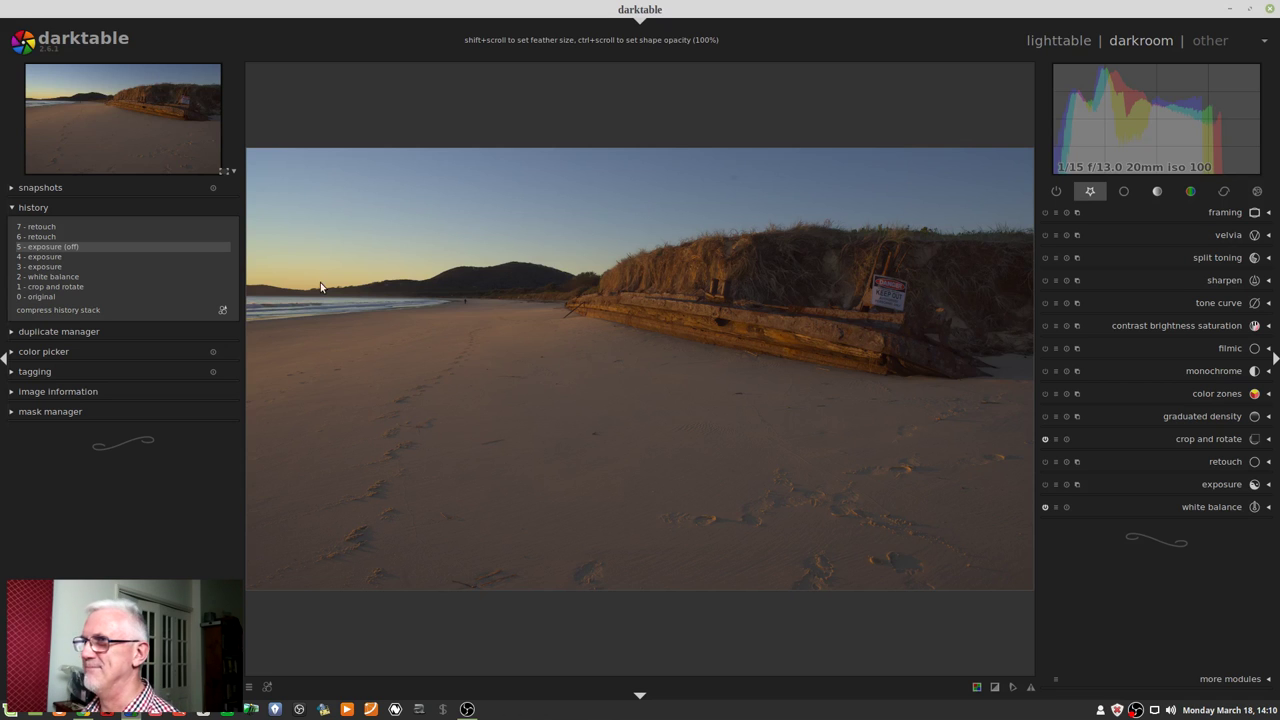
left_click(59, 227)
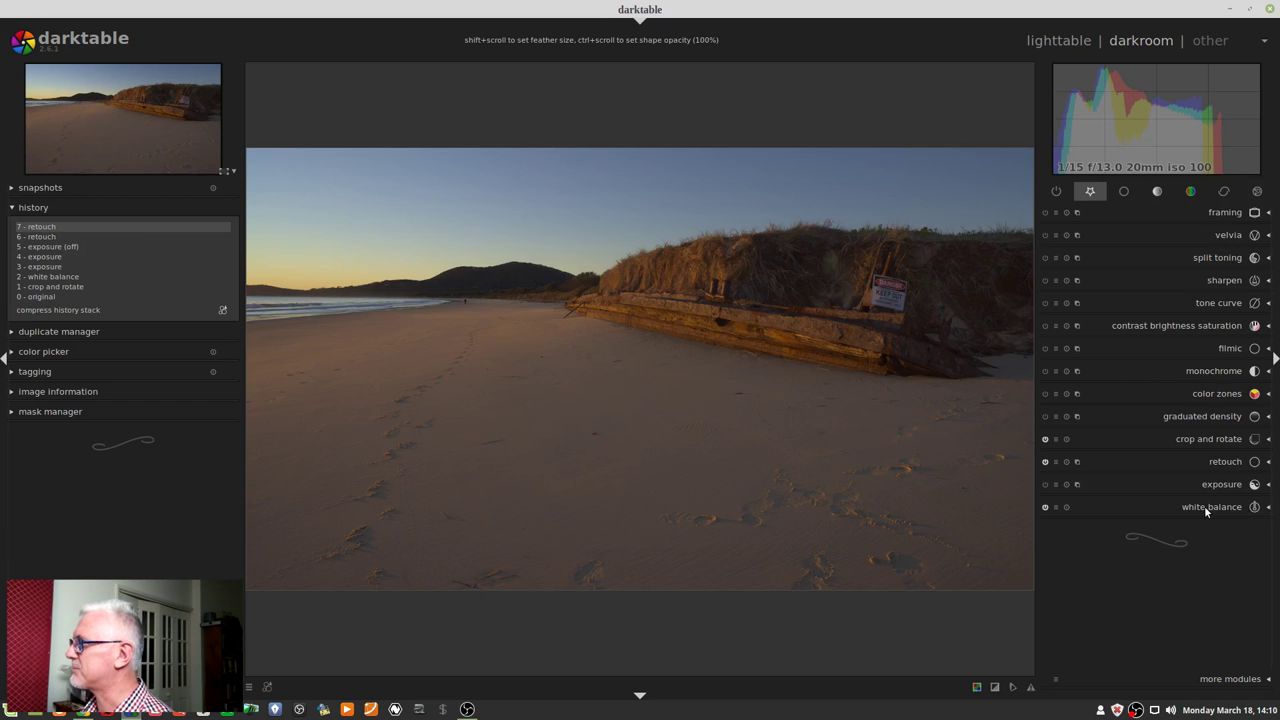
- Try the filmic module with a middle grey luminance of 25.46 %, and revert the image to the latest retouch state
left_click(1222, 345)
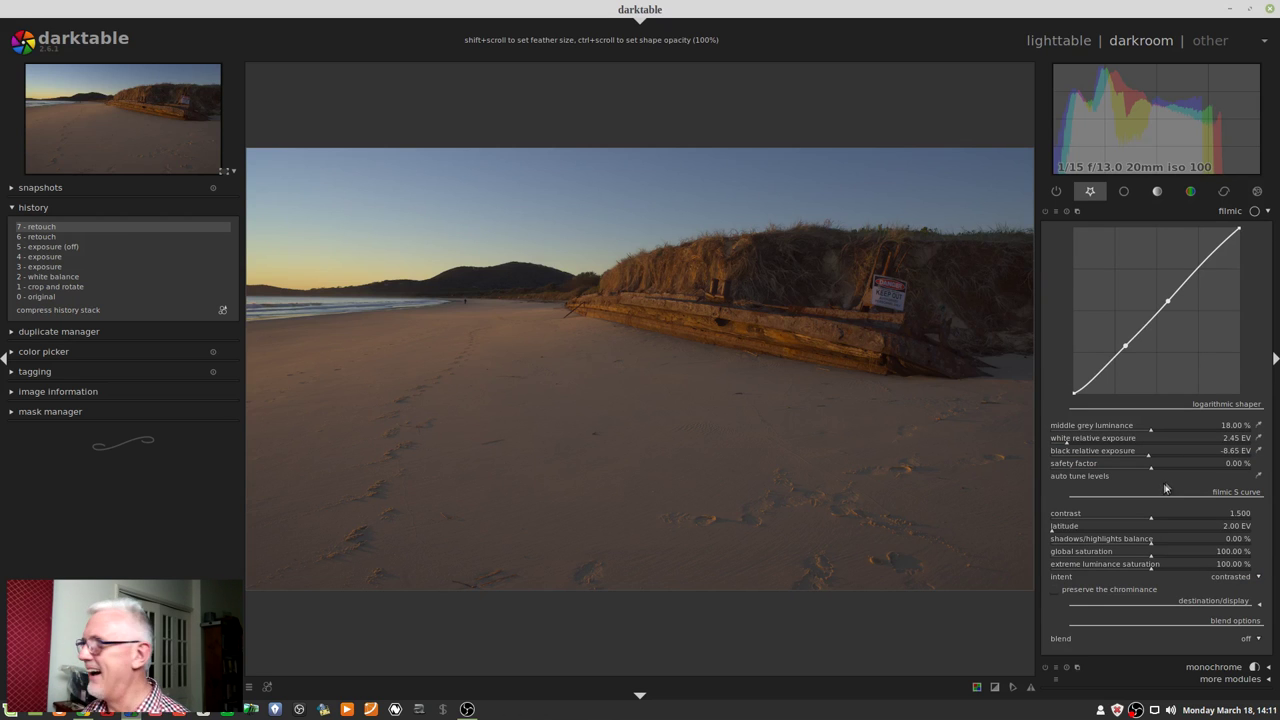
scroll(1151, 434, "down", 1)
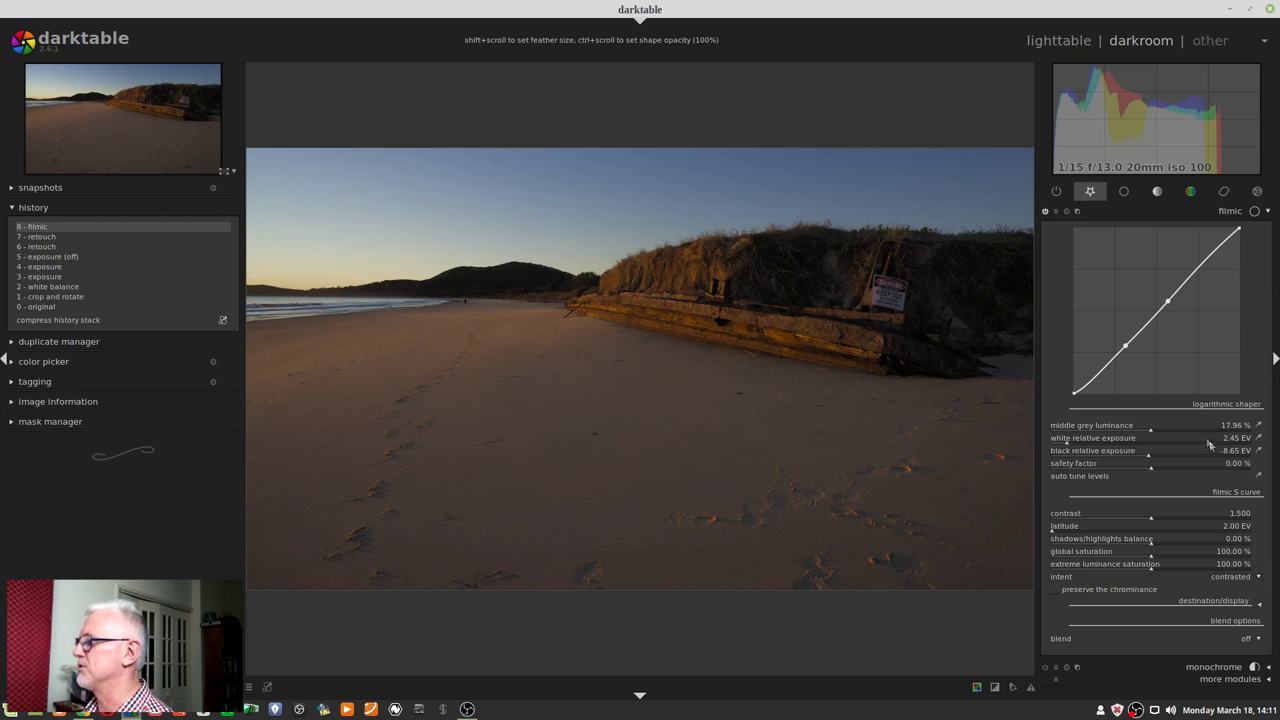
left_click_drag(1154, 432, 1192, 423)
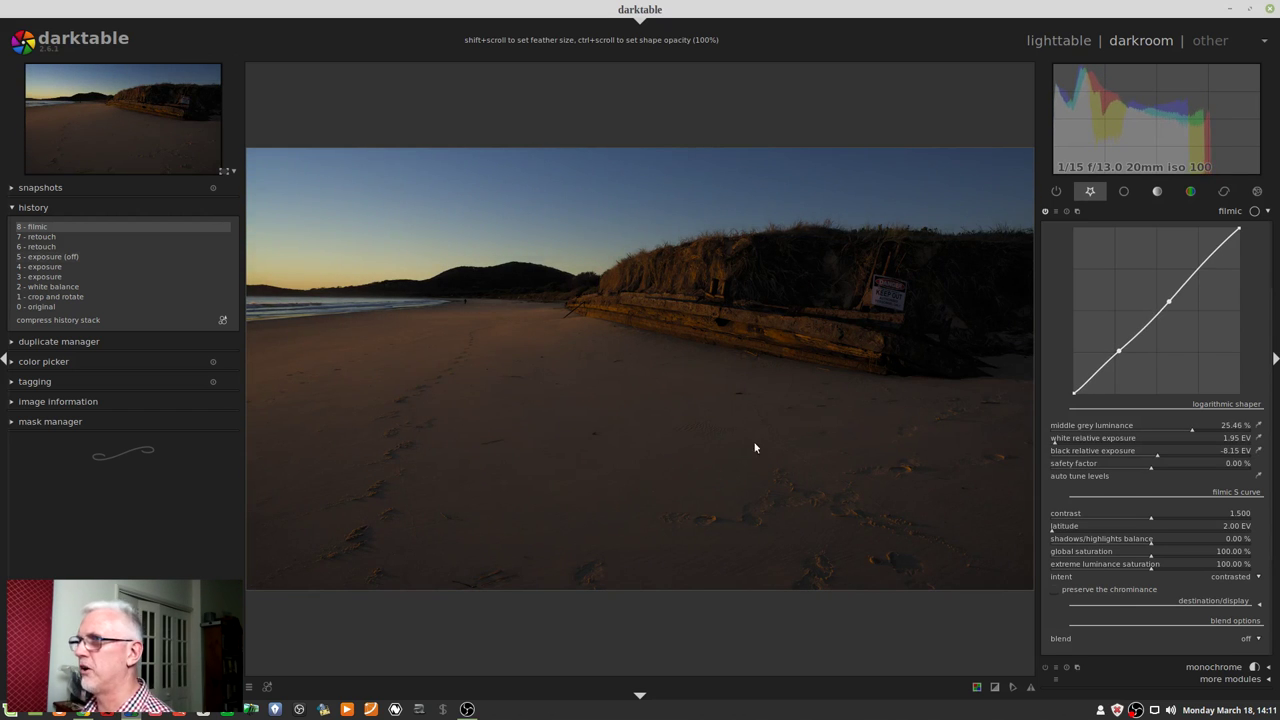
left_click(46, 240)
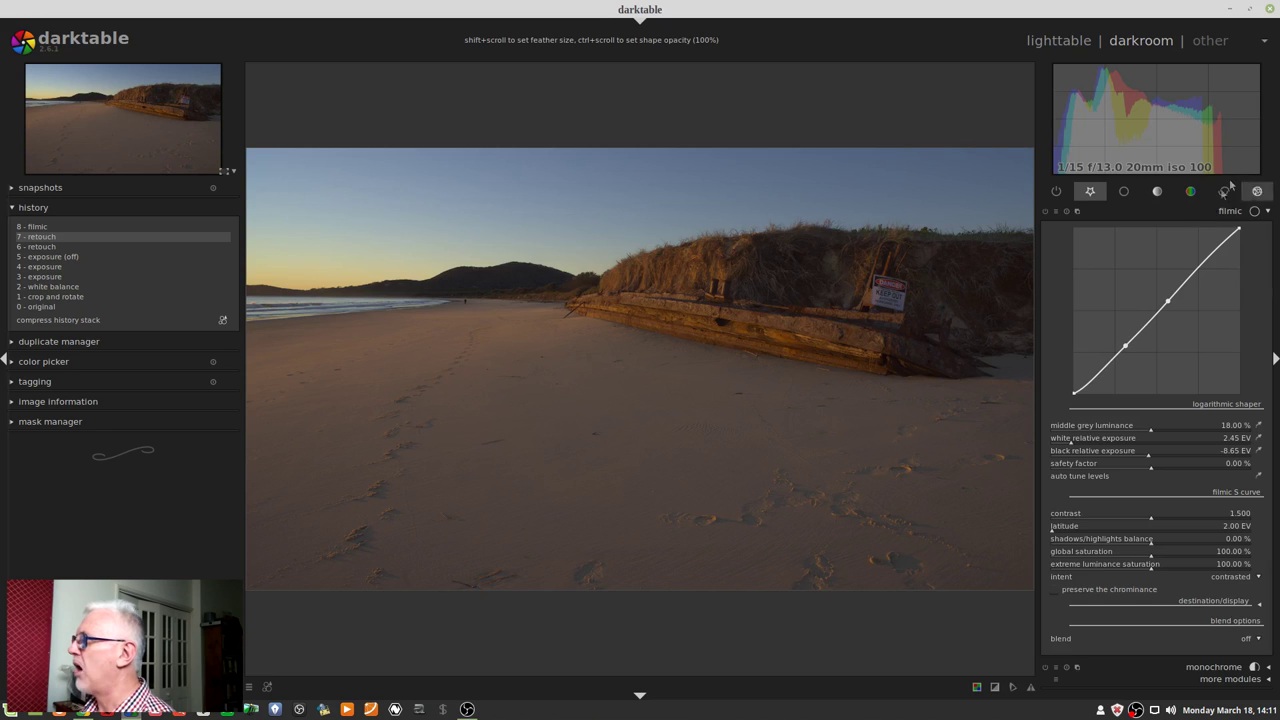
left_click(1228, 210)
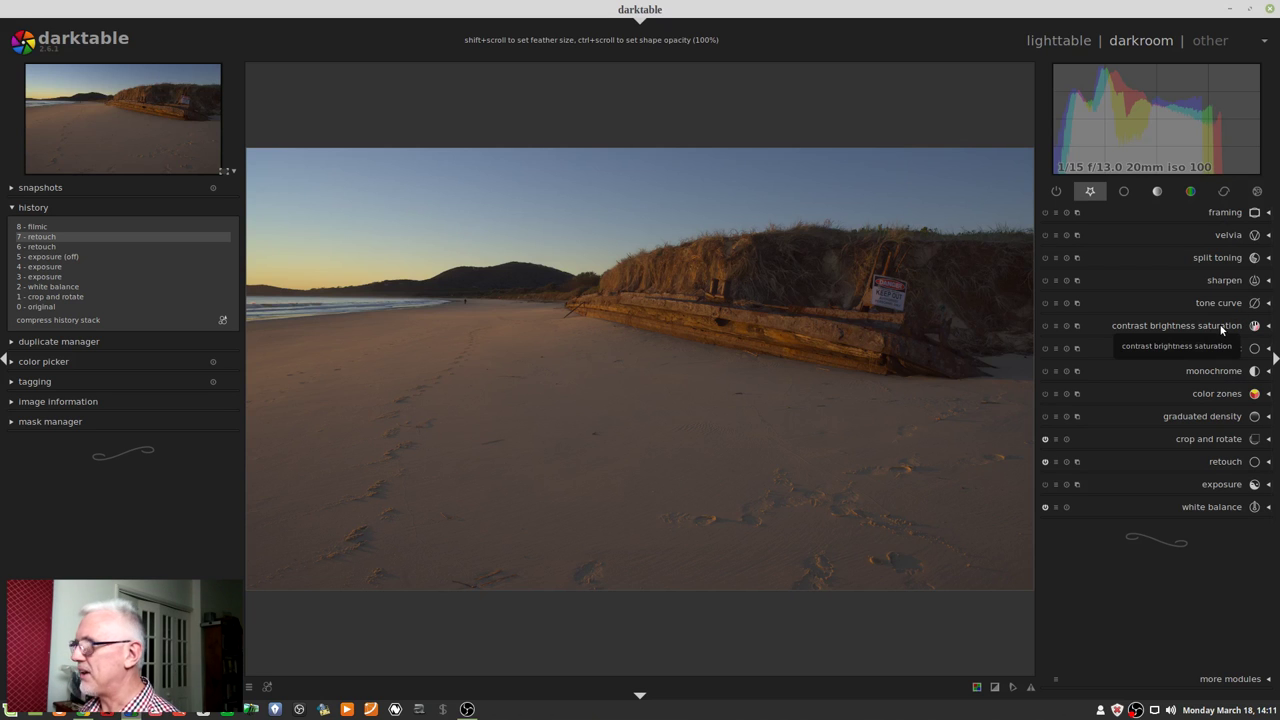
- Shape the tone curve by anchoring a highlight point, moving the black point to 2.8 / 0.0 and lifting the lower midtones
left_click(1220, 304)
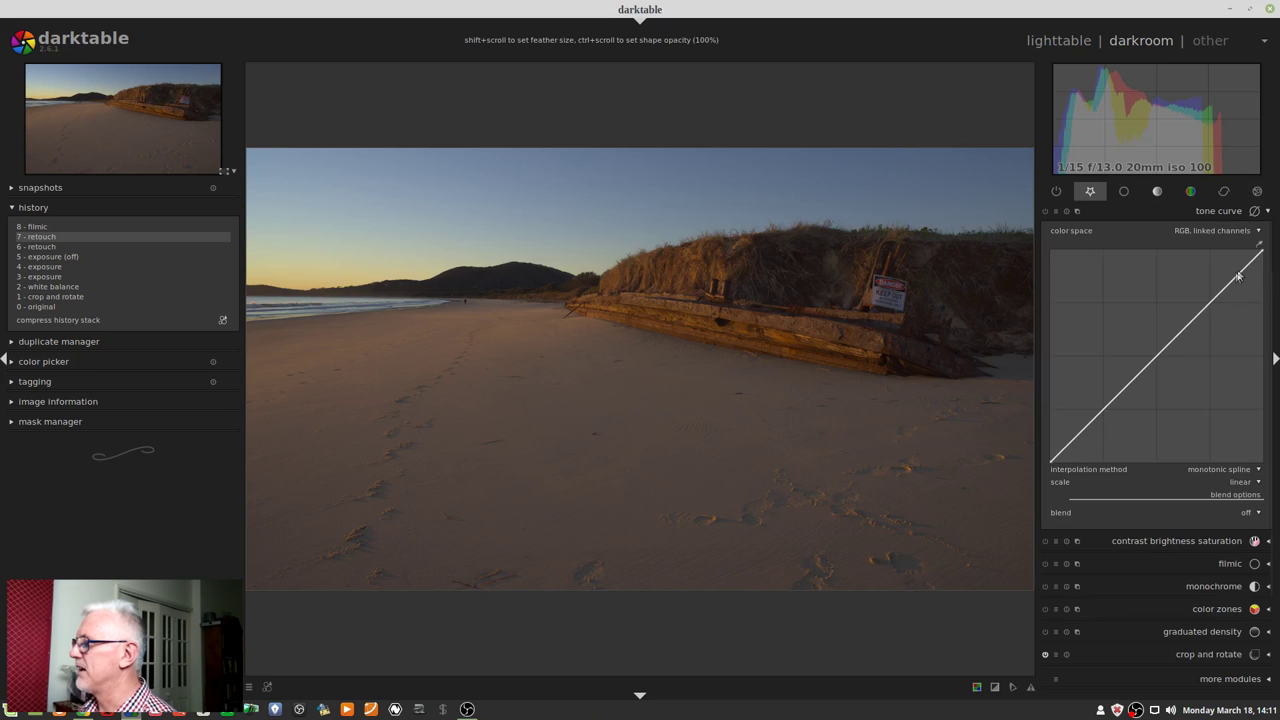
left_click(1229, 279)
left_click_drag(1229, 284, 1221, 295)
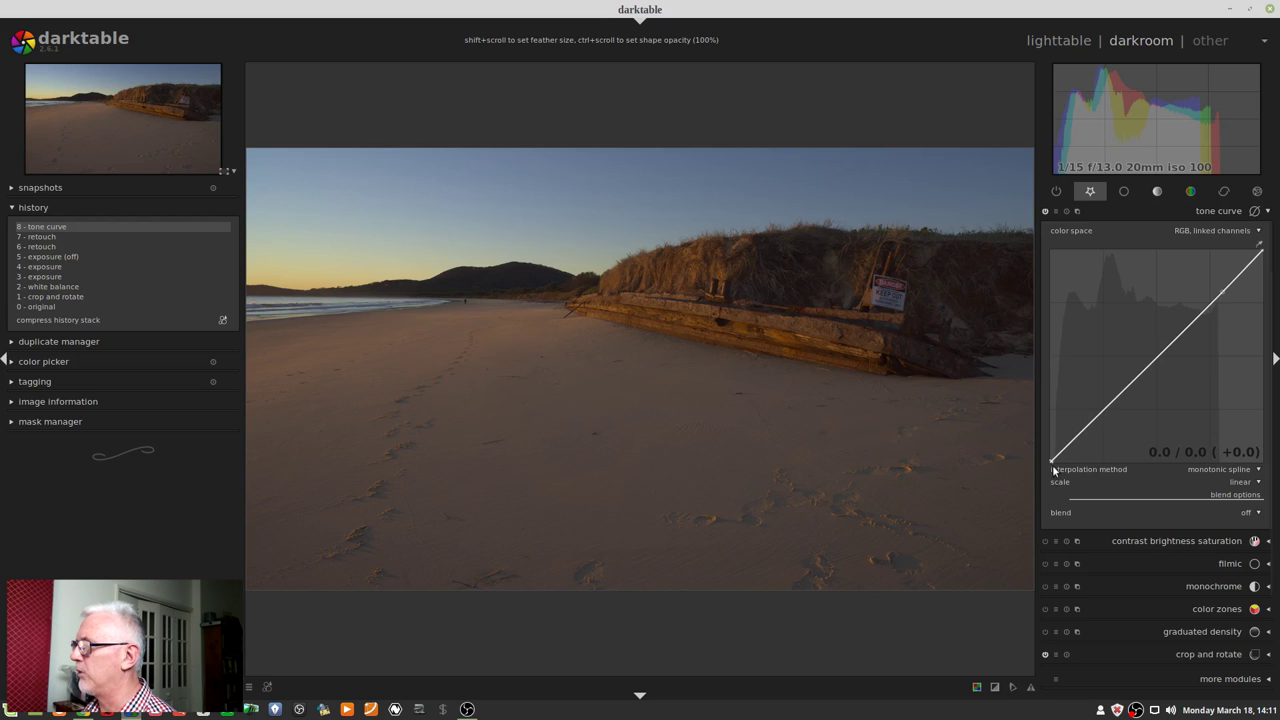
left_click_drag(1054, 463, 1058, 471)
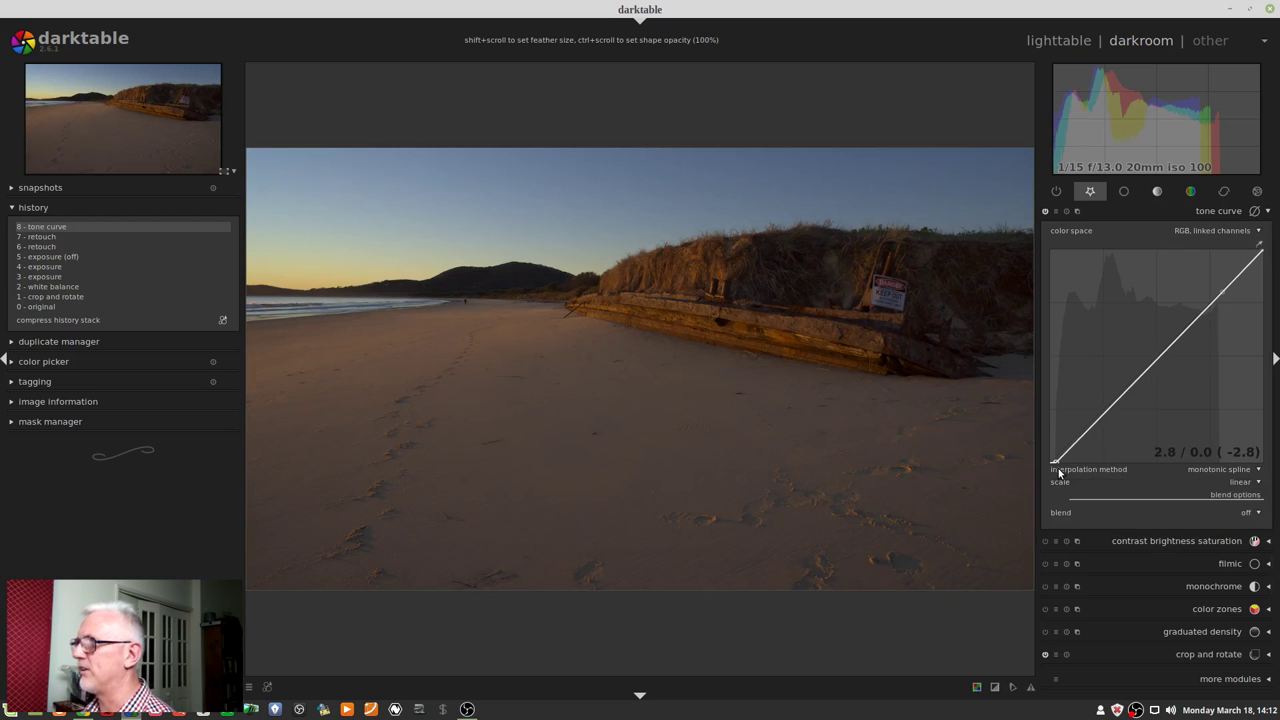
left_click_drag(1095, 432, 1111, 403)
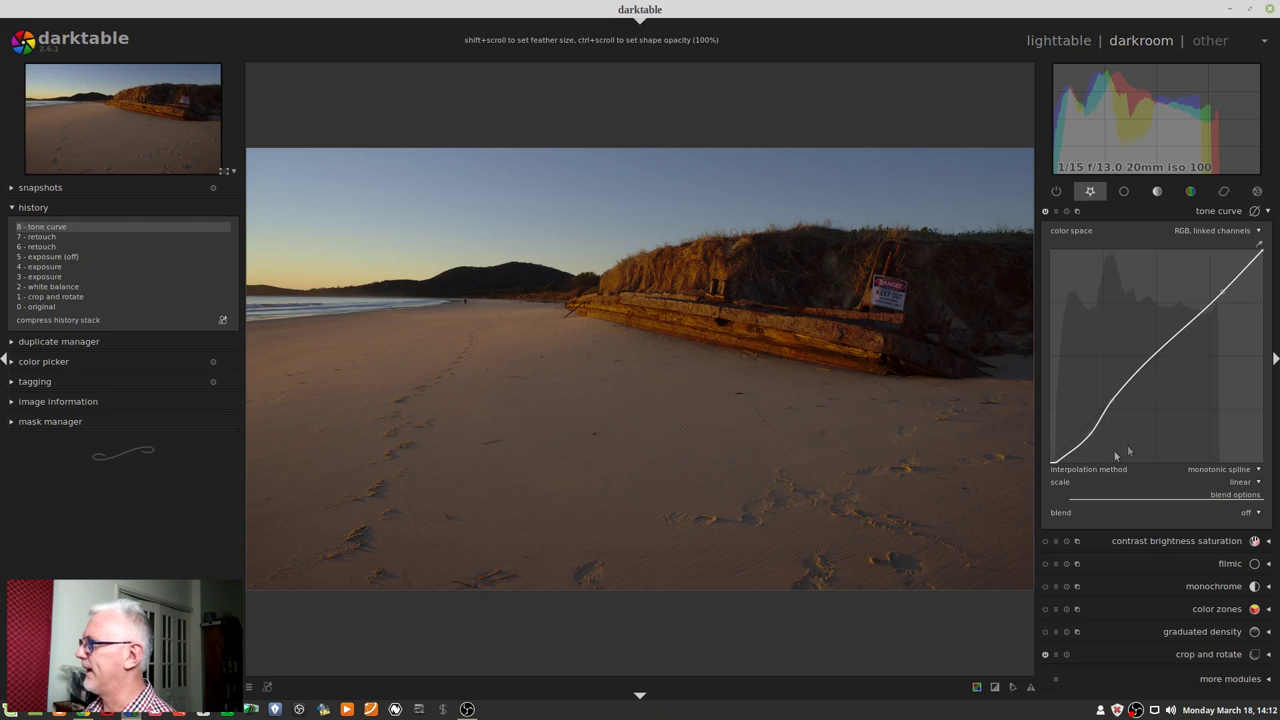
left_click(1203, 212)
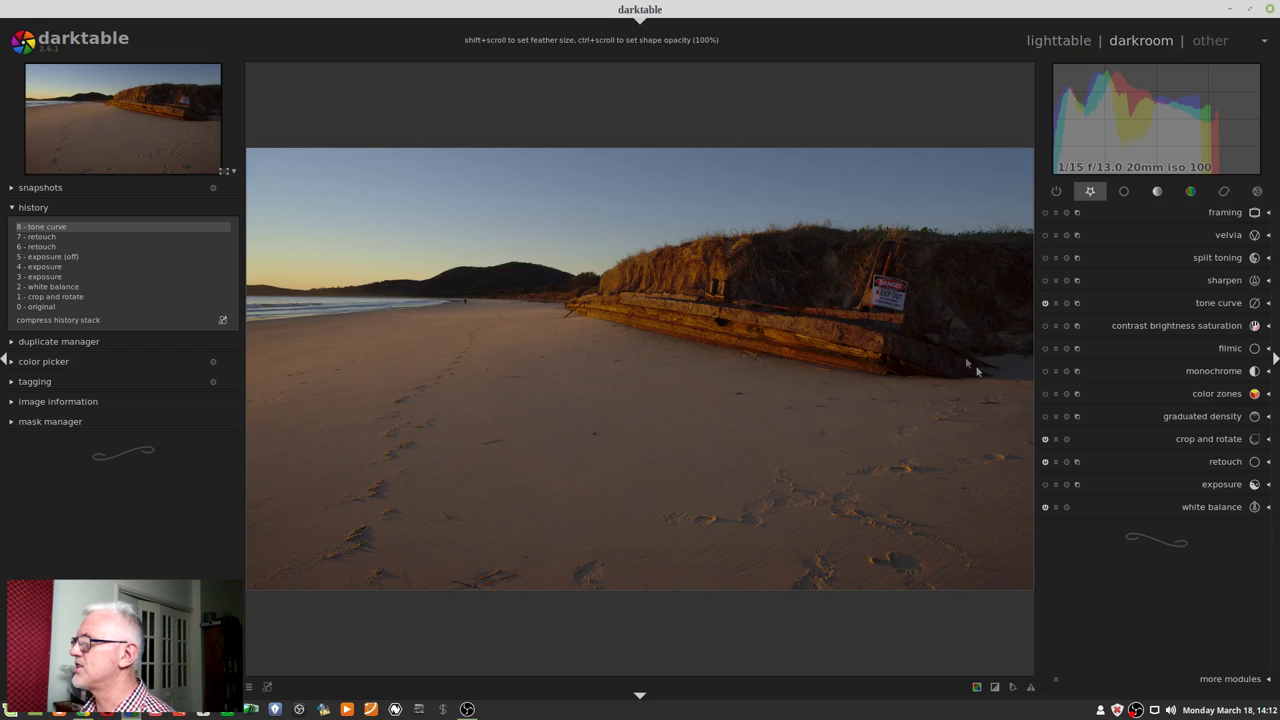
- Sharpen the image with amount 1 and radius 2.5, and compare the shipwreck detail with and without the sharpening
scroll(860, 345, "up", 5)
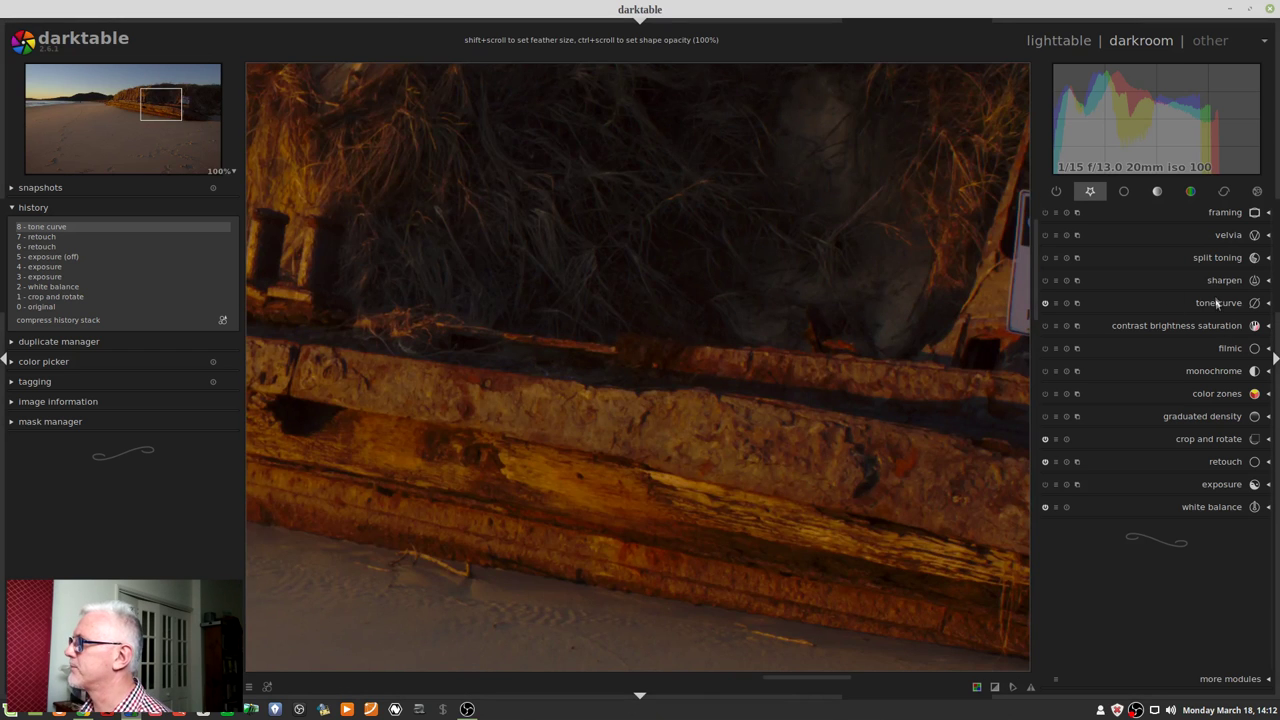
left_click(1212, 280)
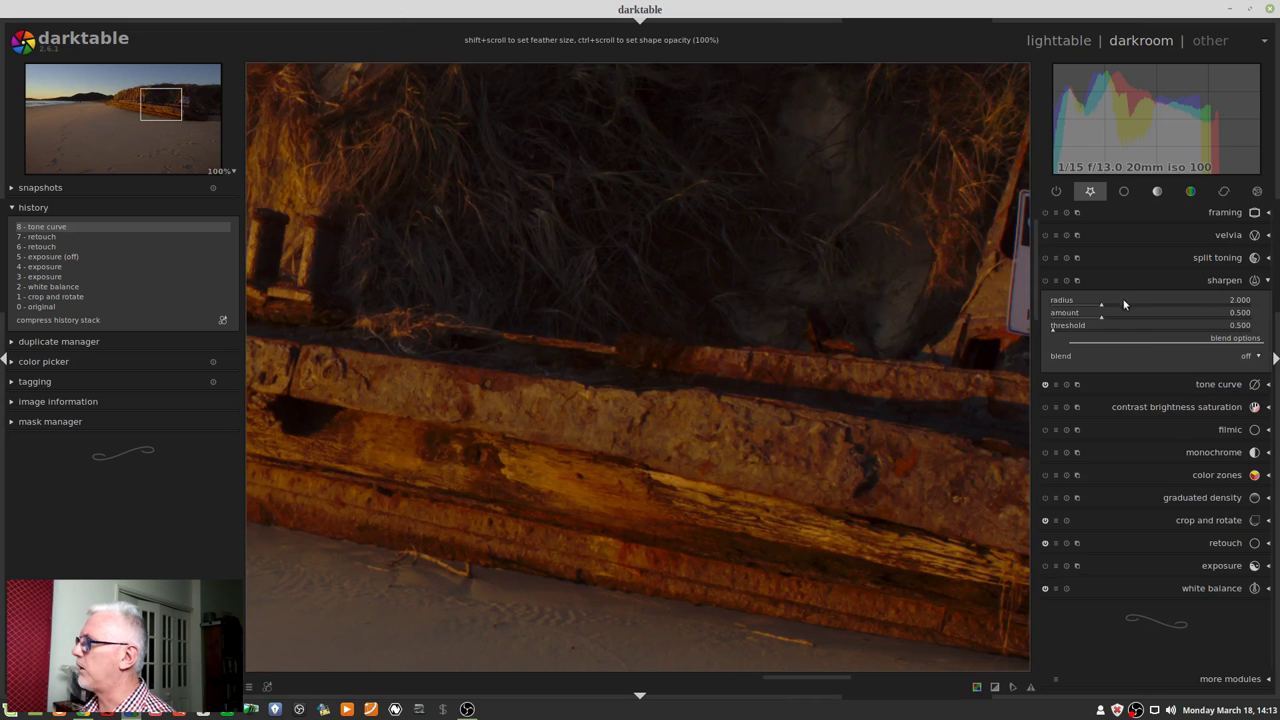
left_click(1046, 281)
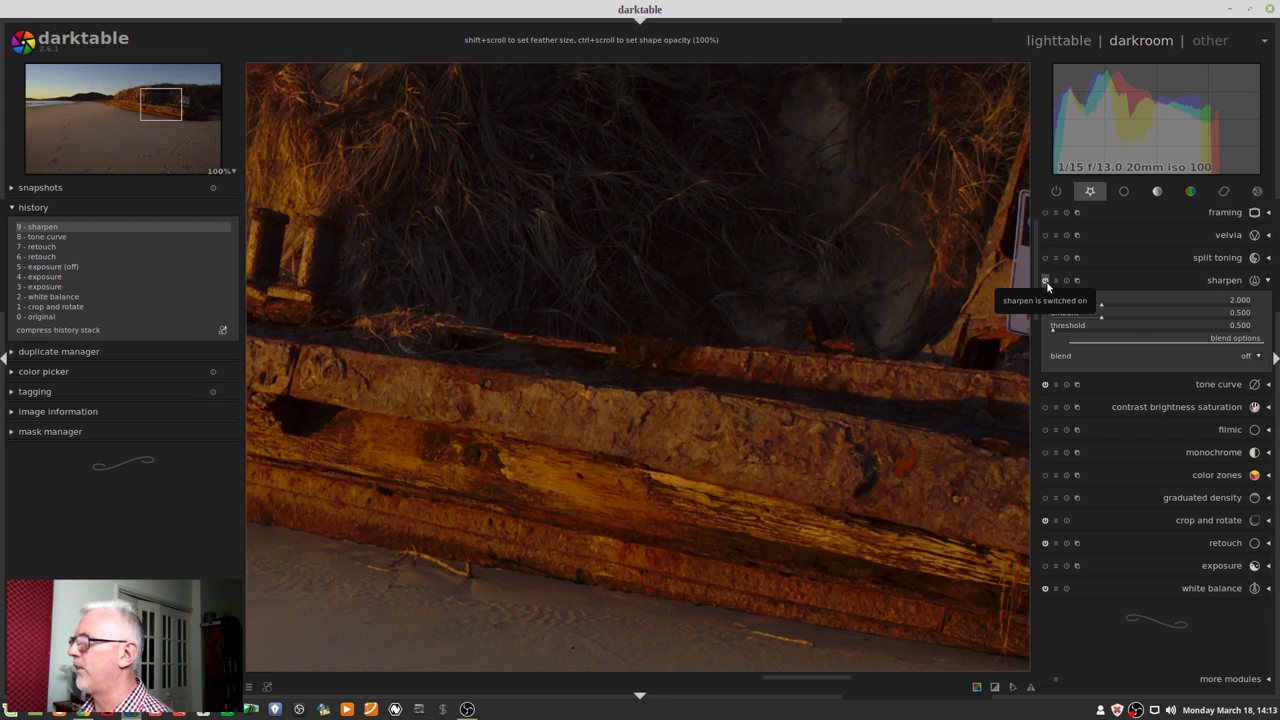
right_click(1148, 314)
type("1")
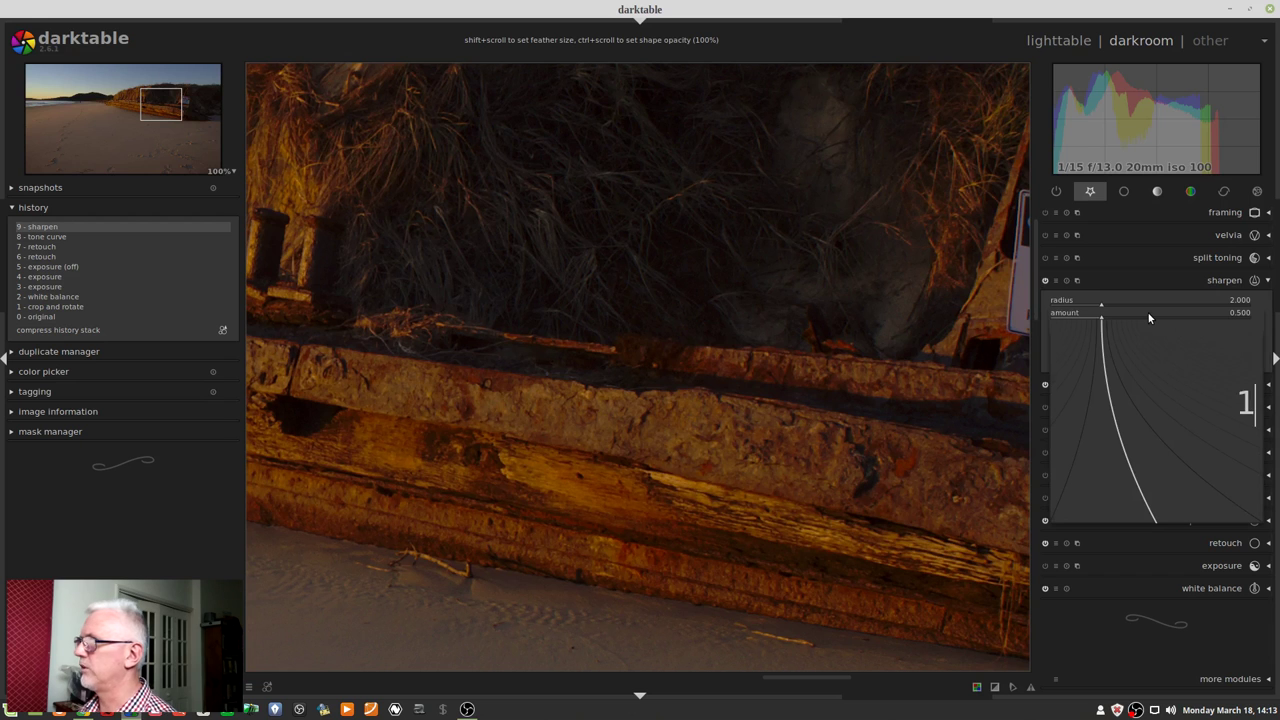
key("Return")
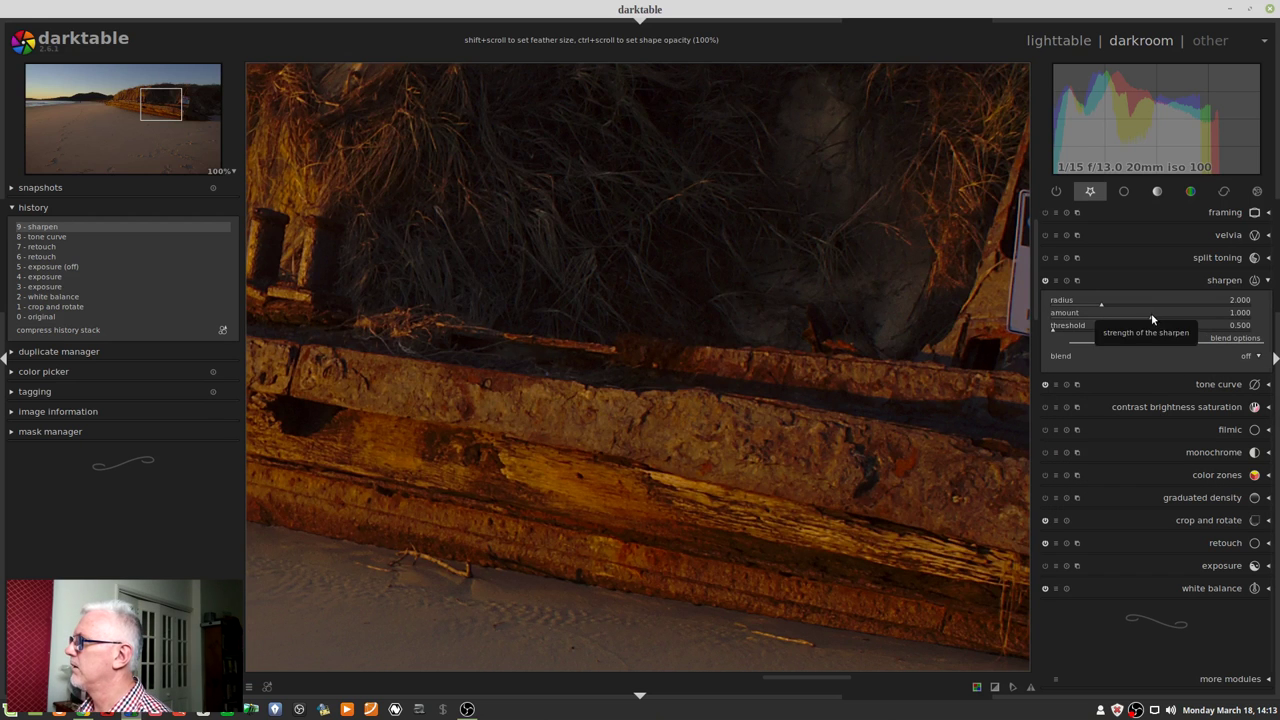
right_click(1115, 302)
type("2.5")
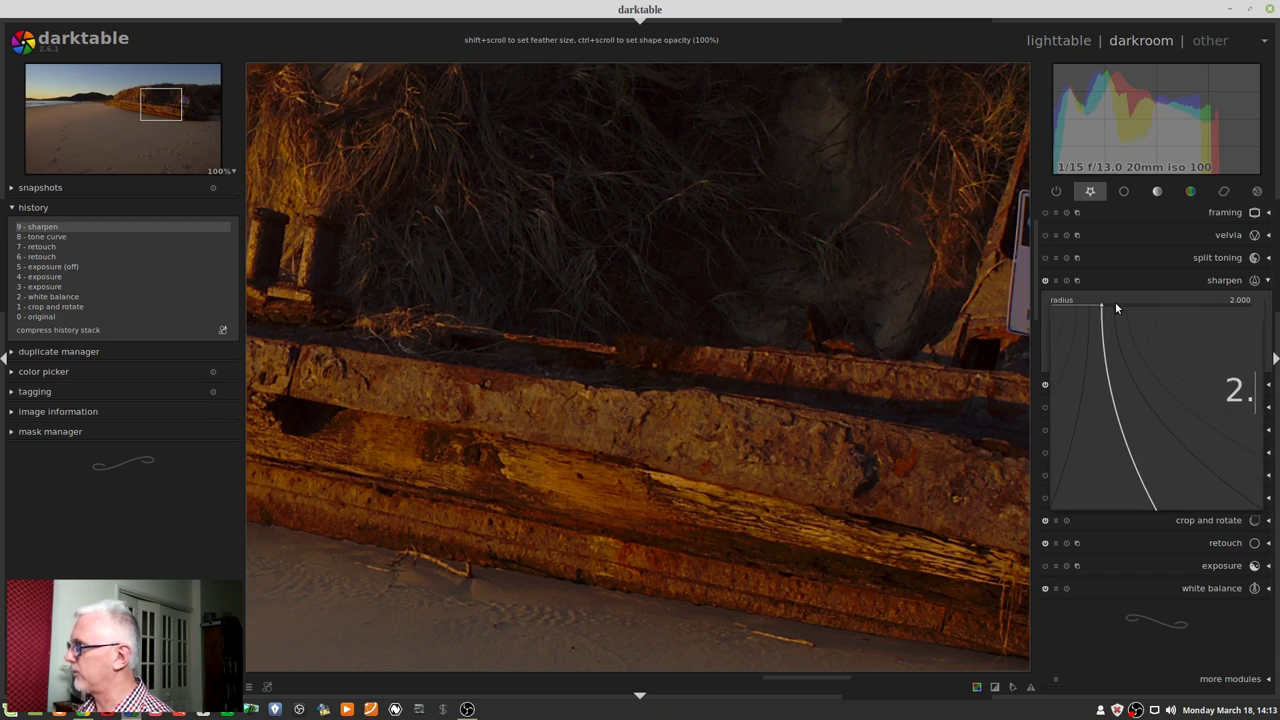
key("Return")
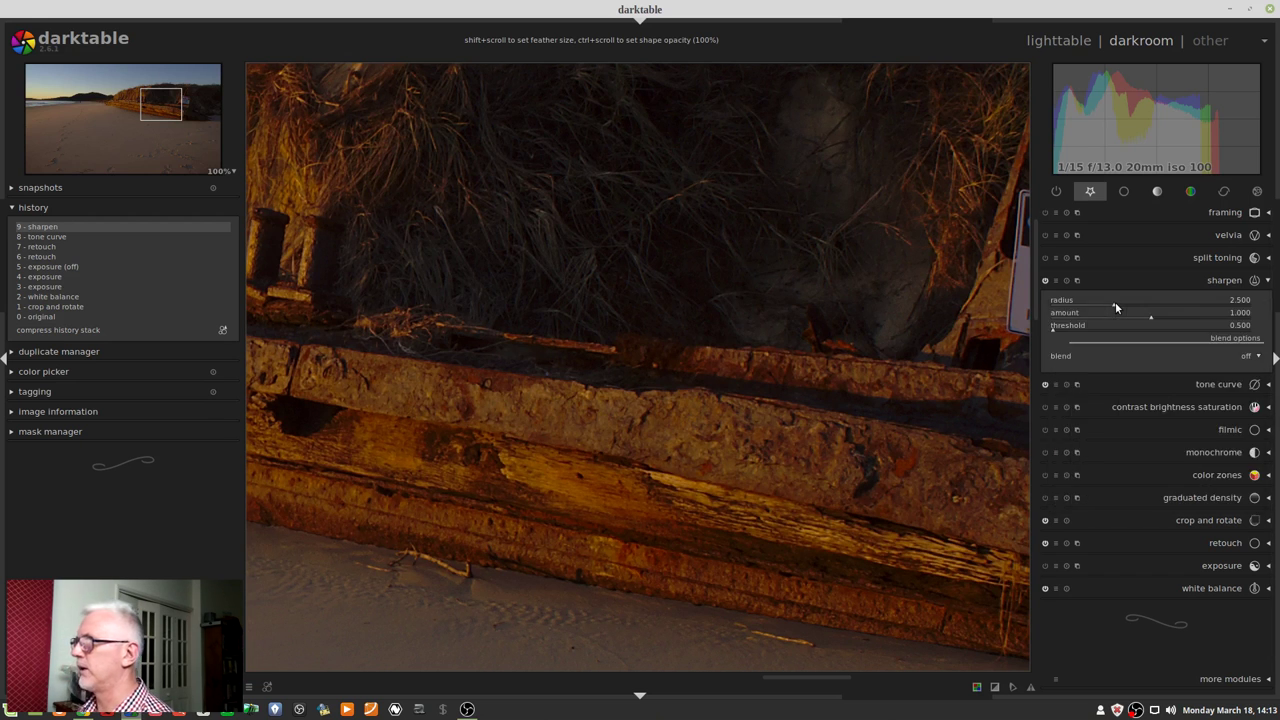
left_click(1045, 281)
left_click(1045, 281)
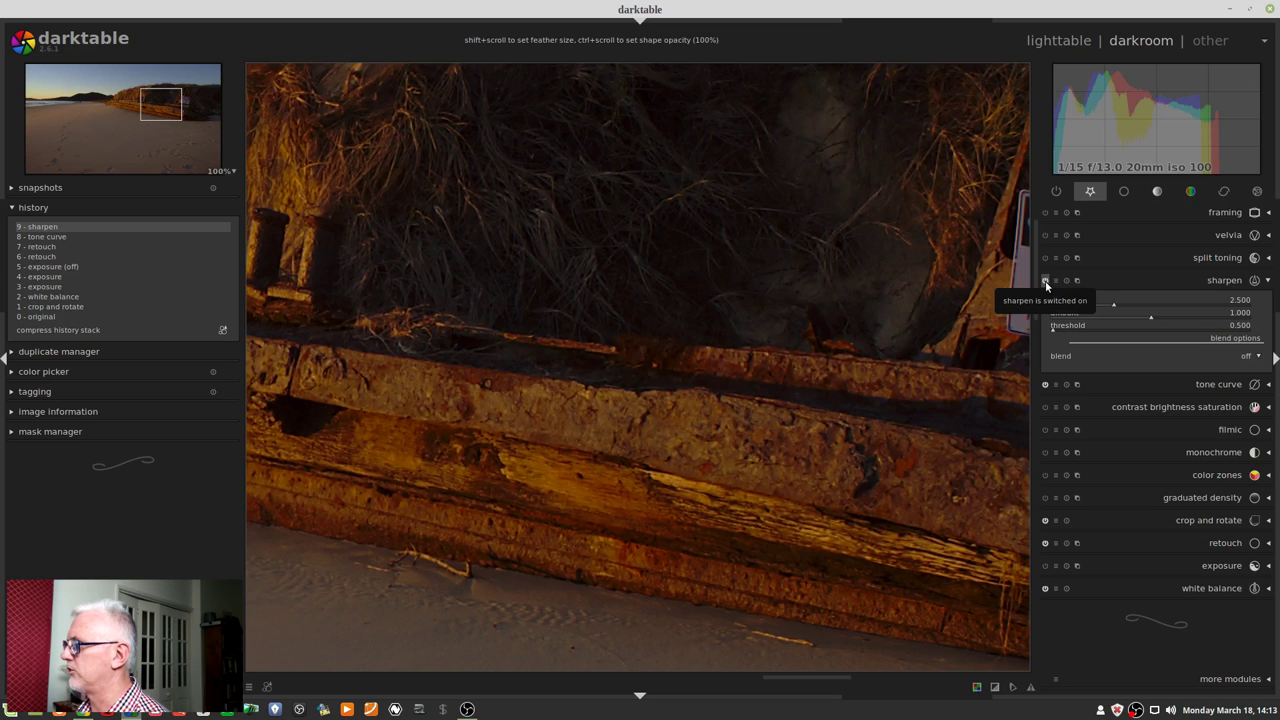
- Try sharpen amounts of 1.2 and 1.387, and compare the stronger one with sharpening off and on
right_click(1153, 316)
type("1.2")
key("Return")
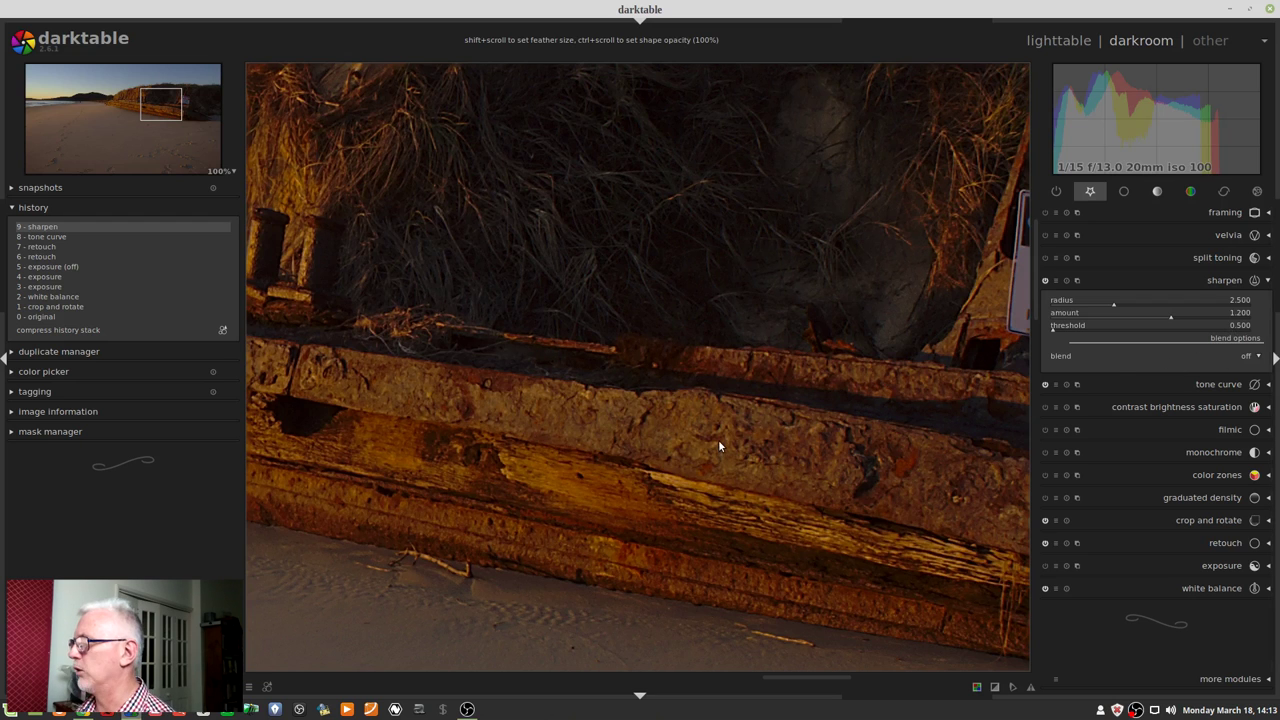
left_click(1190, 318)
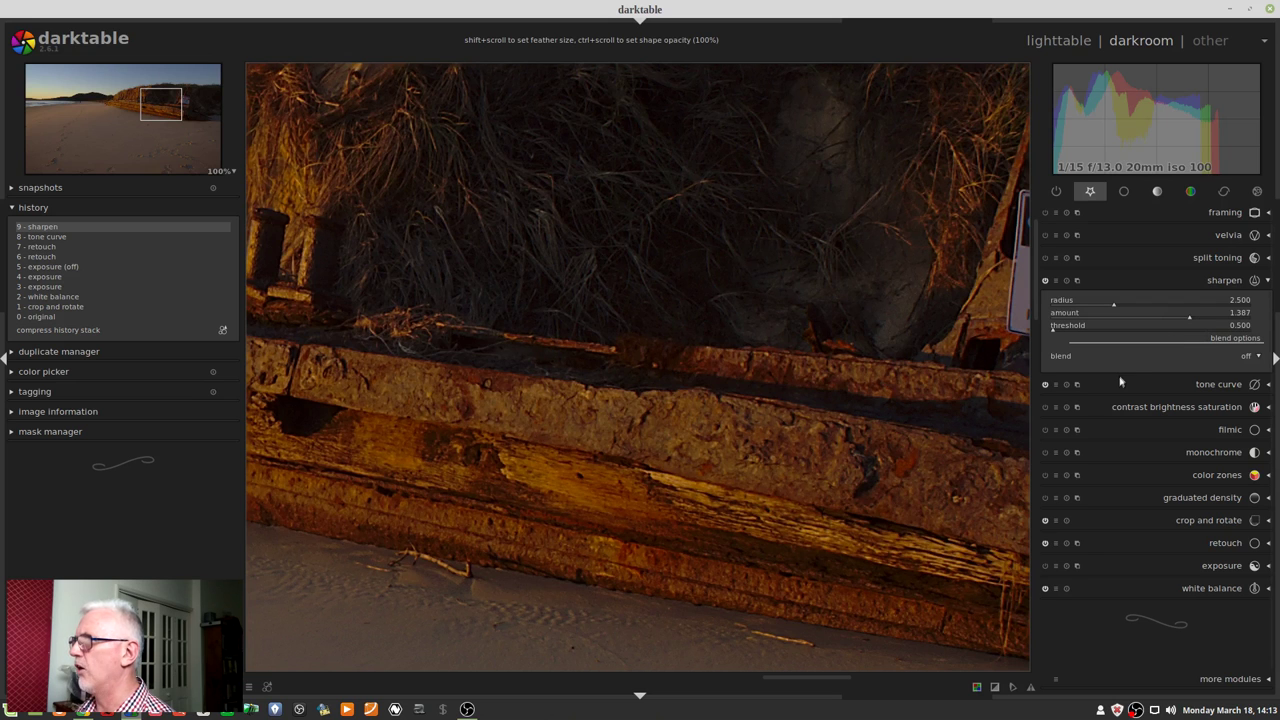
left_click(1046, 282)
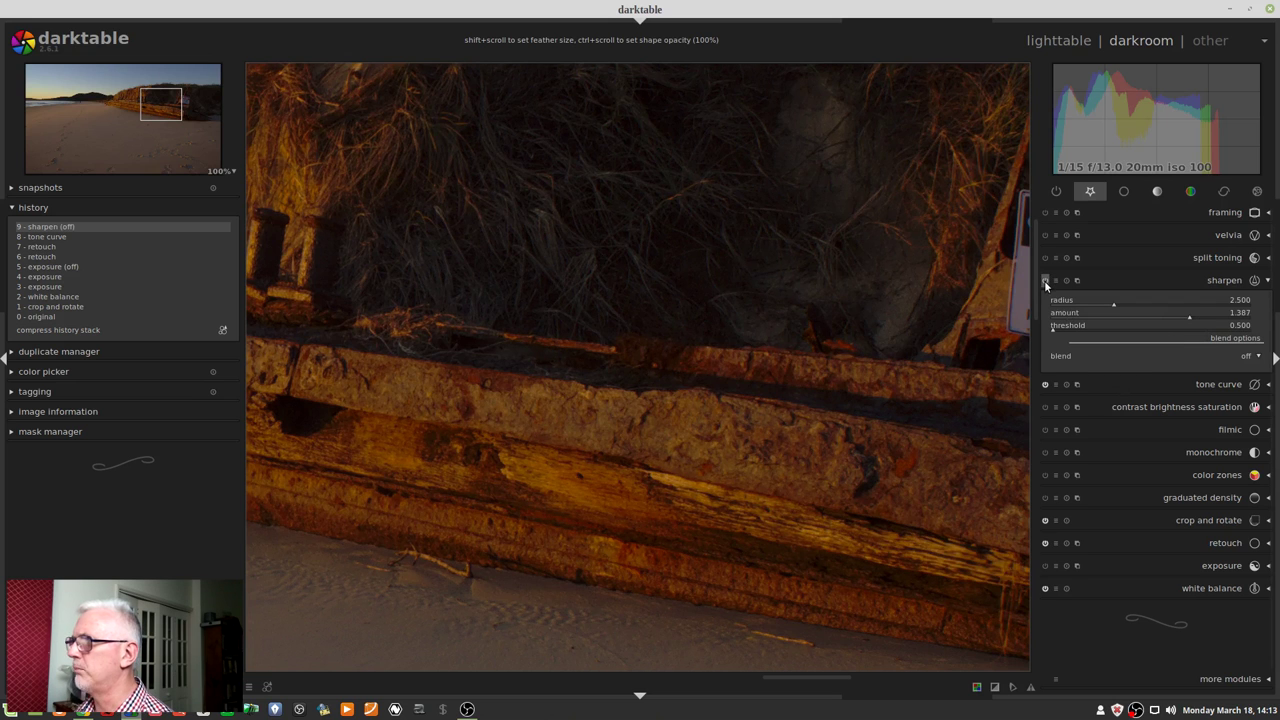
left_click(1045, 281)
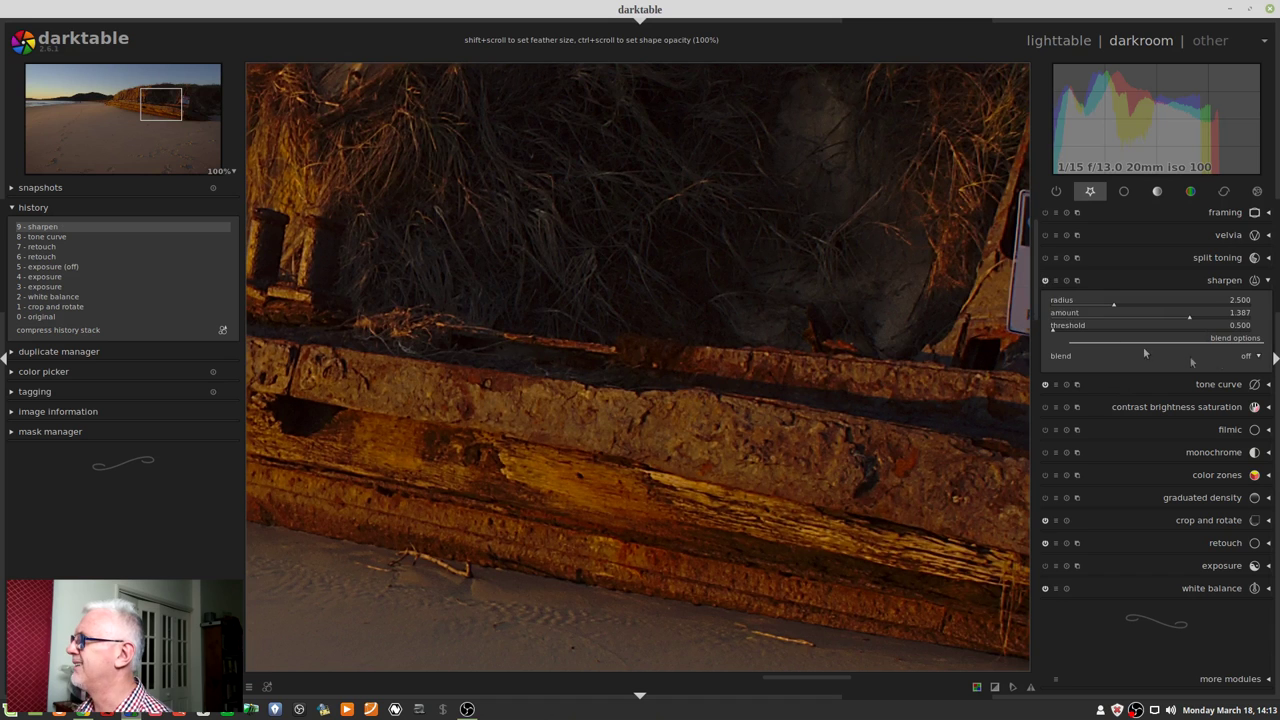
- Set the sharpen amount to 1.2 and return to the view of the whole image
right_click(1190, 316)
type("1.2")
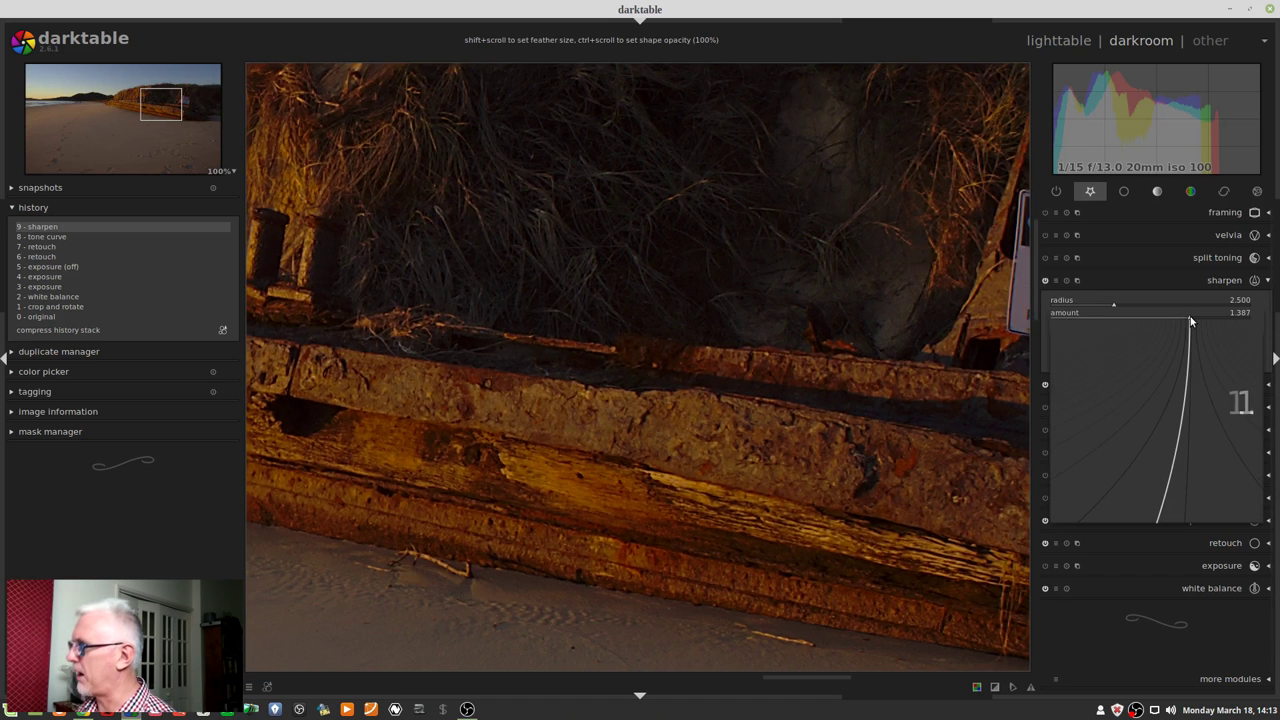
key("Return")
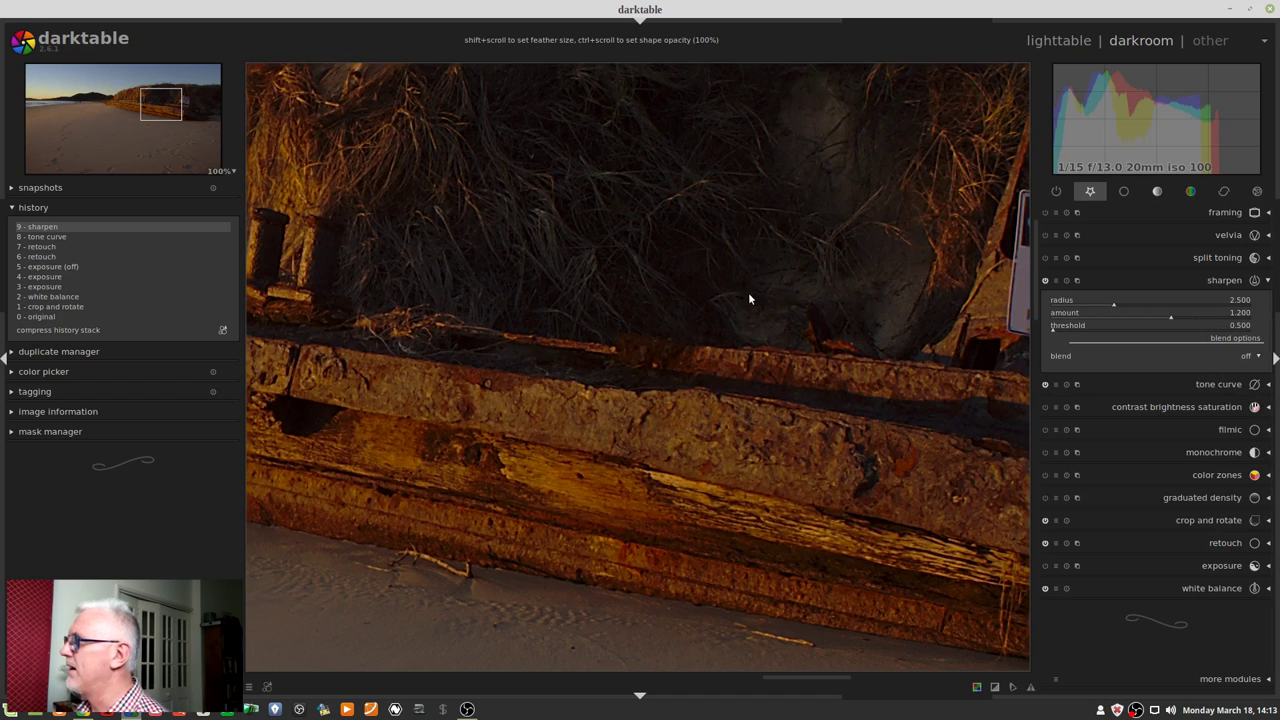
middle_click(716, 280)
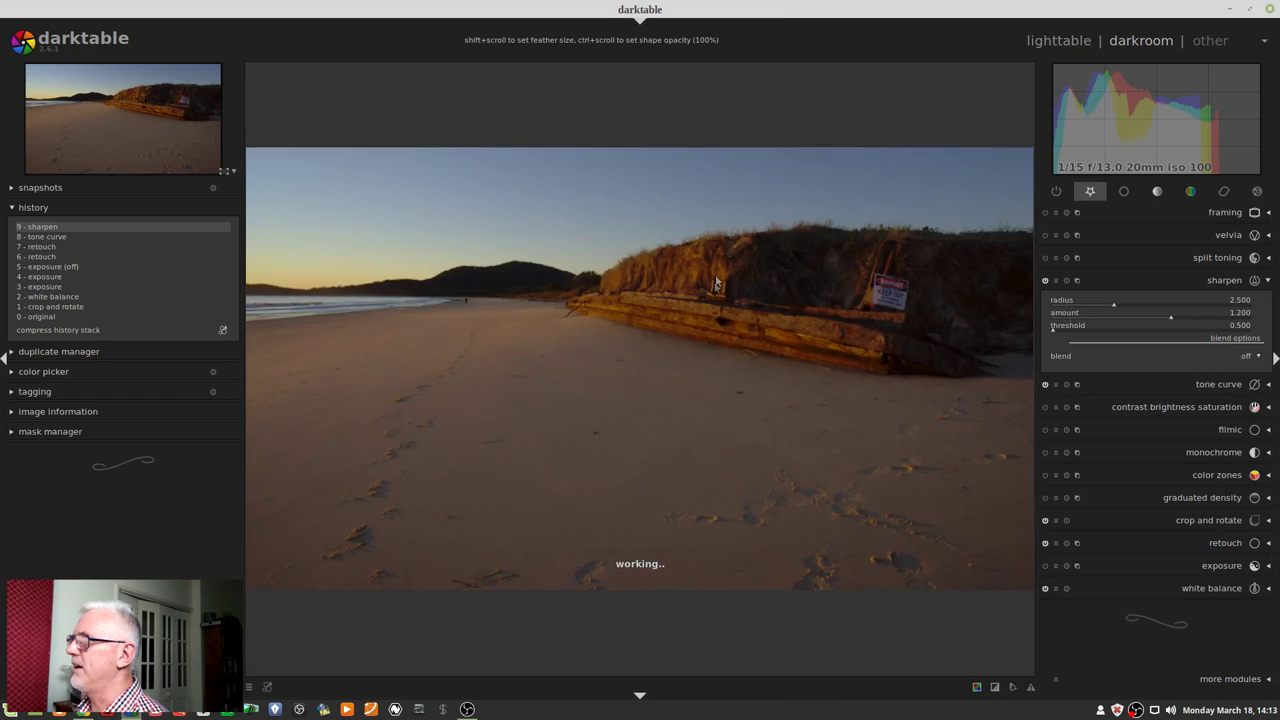
left_click(1185, 275)
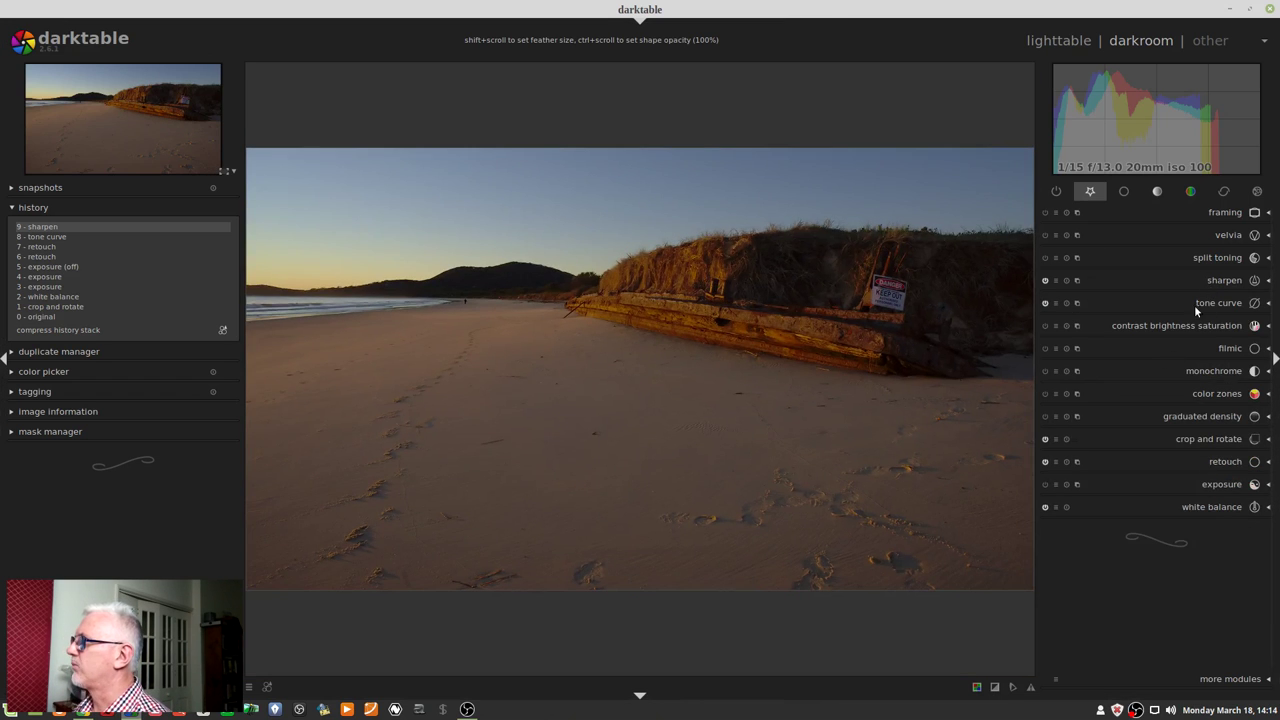
- Boost the colour saturation with velvia, trying strengths up to 61% and settling on 55%
left_click(1218, 235)
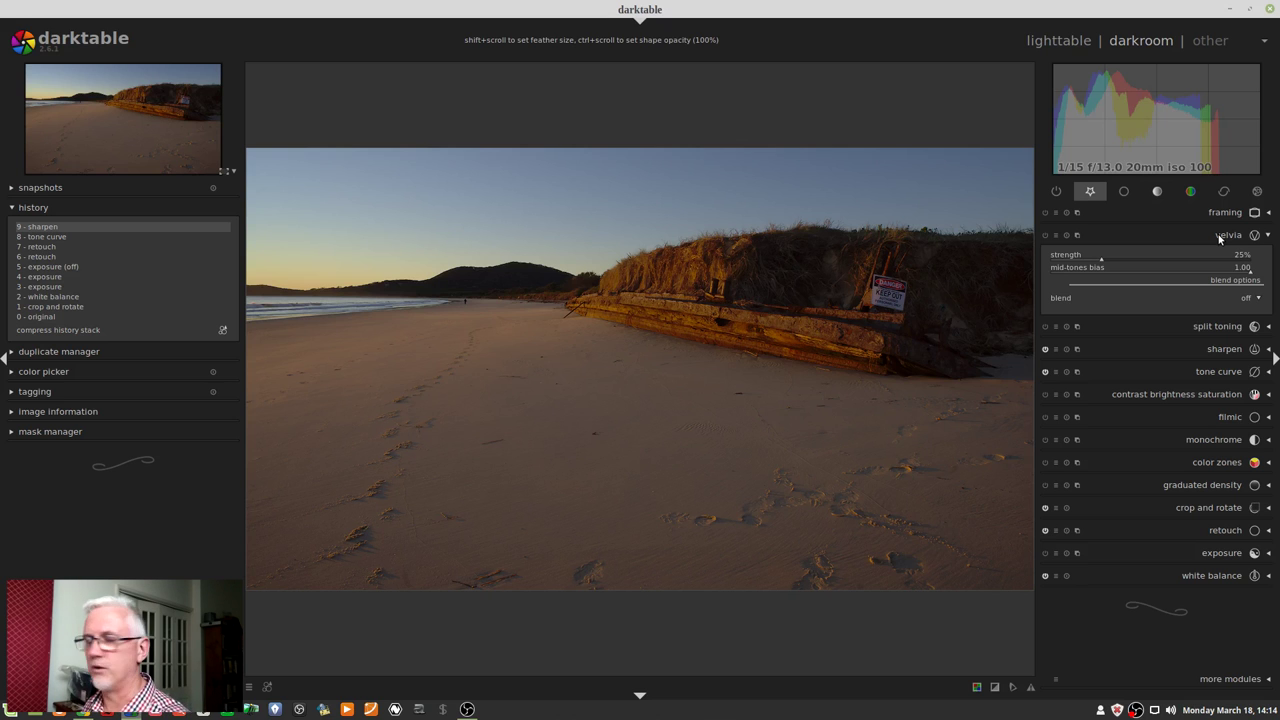
left_click(1120, 263)
left_click(1137, 256)
left_click(1161, 256)
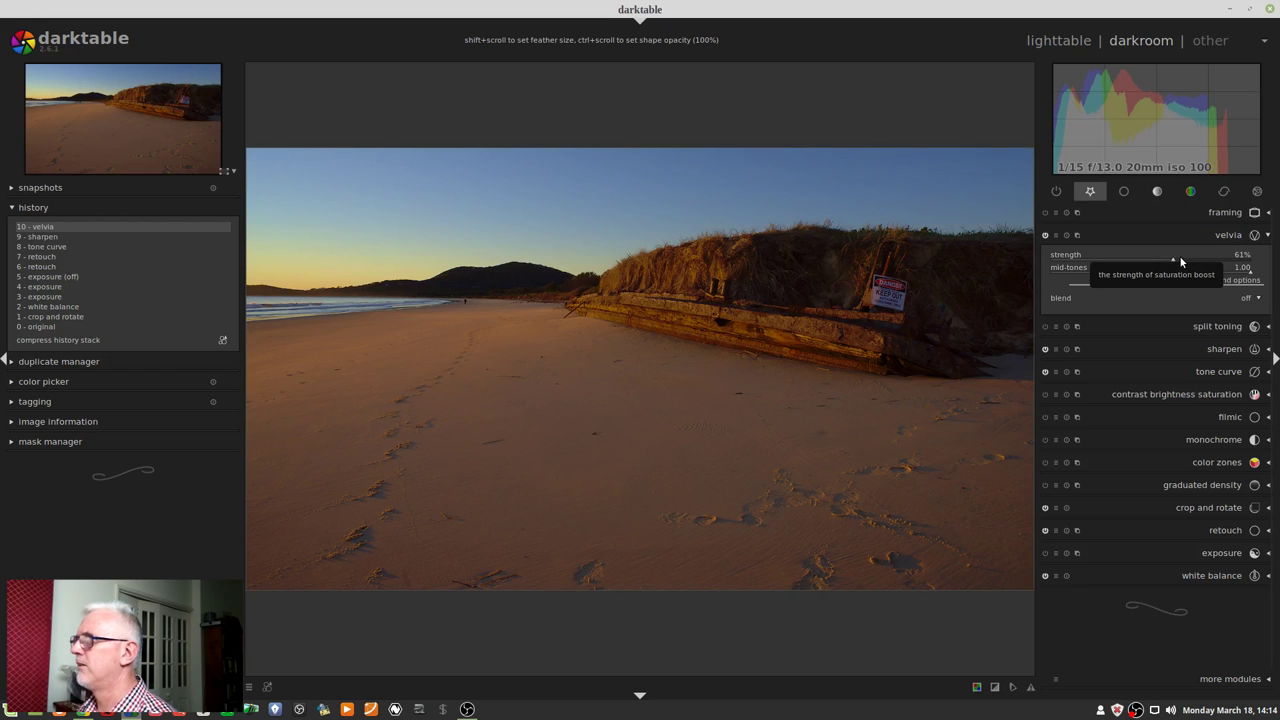
left_click(1189, 258)
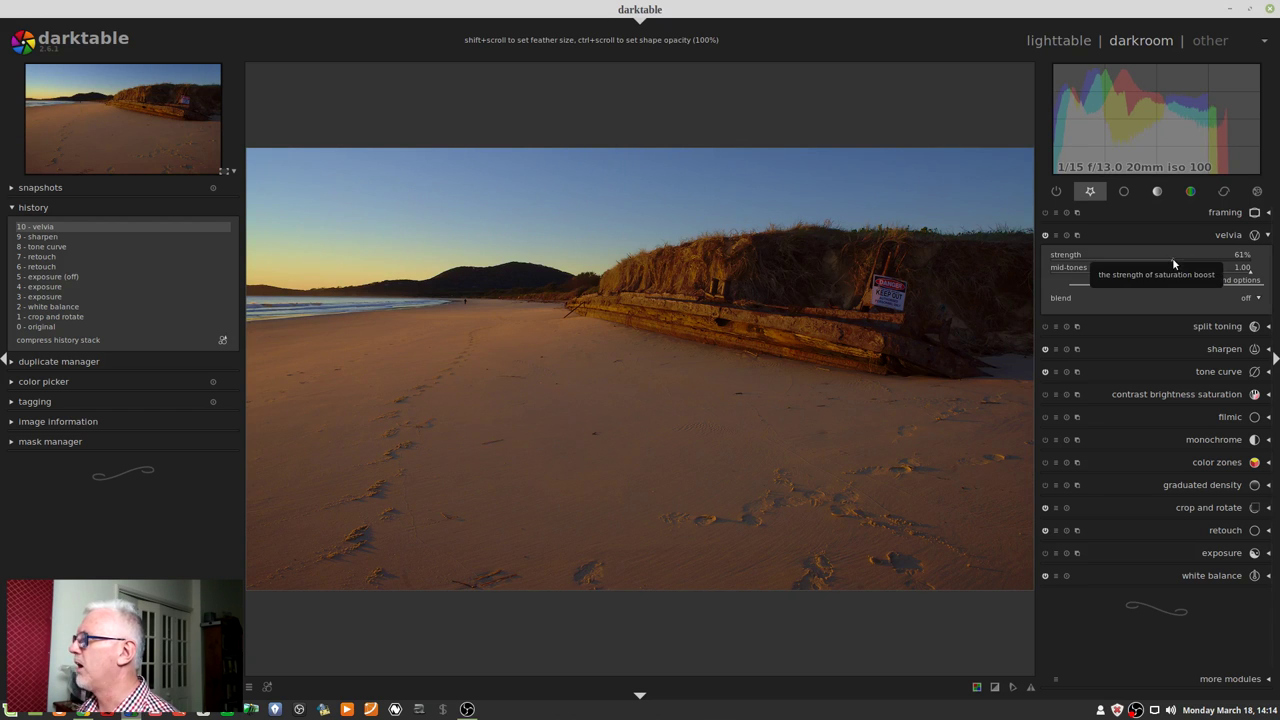
right_click(1172, 257)
type("55")
key("Return")
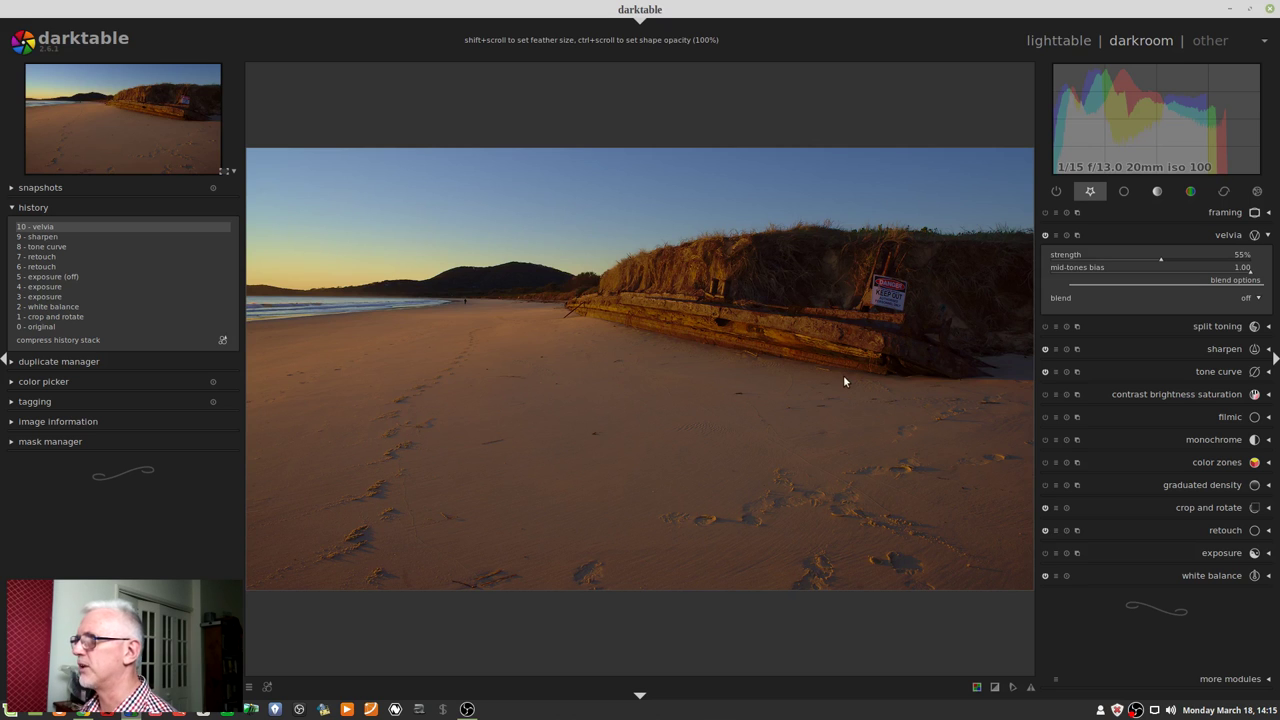
left_click(1217, 235)
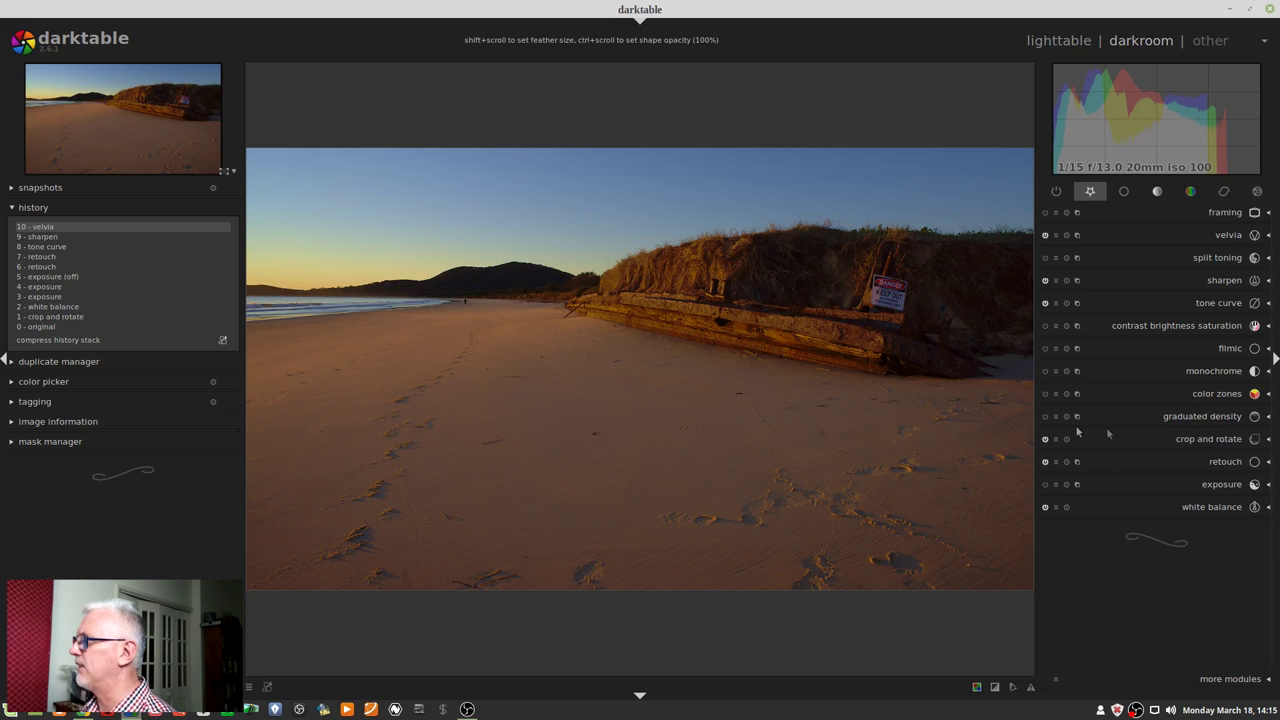
- Add a graduated density filter of 2 EV and flip it to -180° so that it darkens the sand in the foreground
left_click(1216, 414)
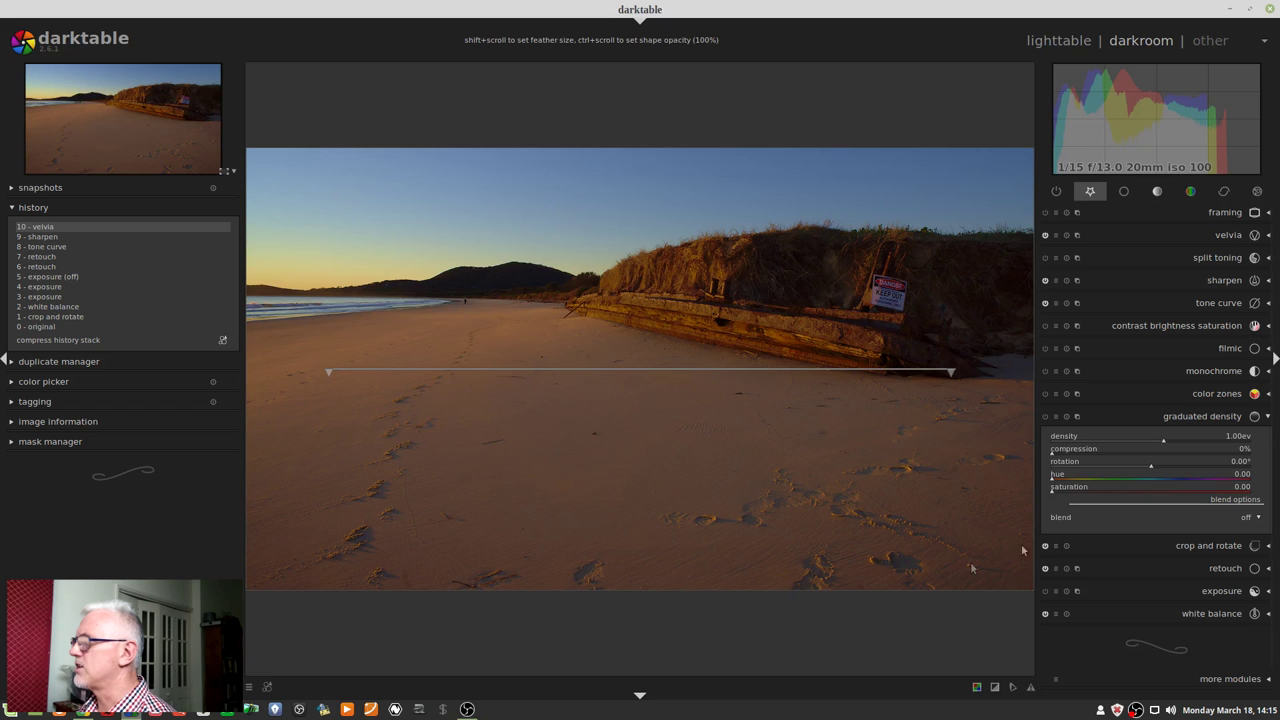
right_click(1179, 443)
type("2")
key("Return")
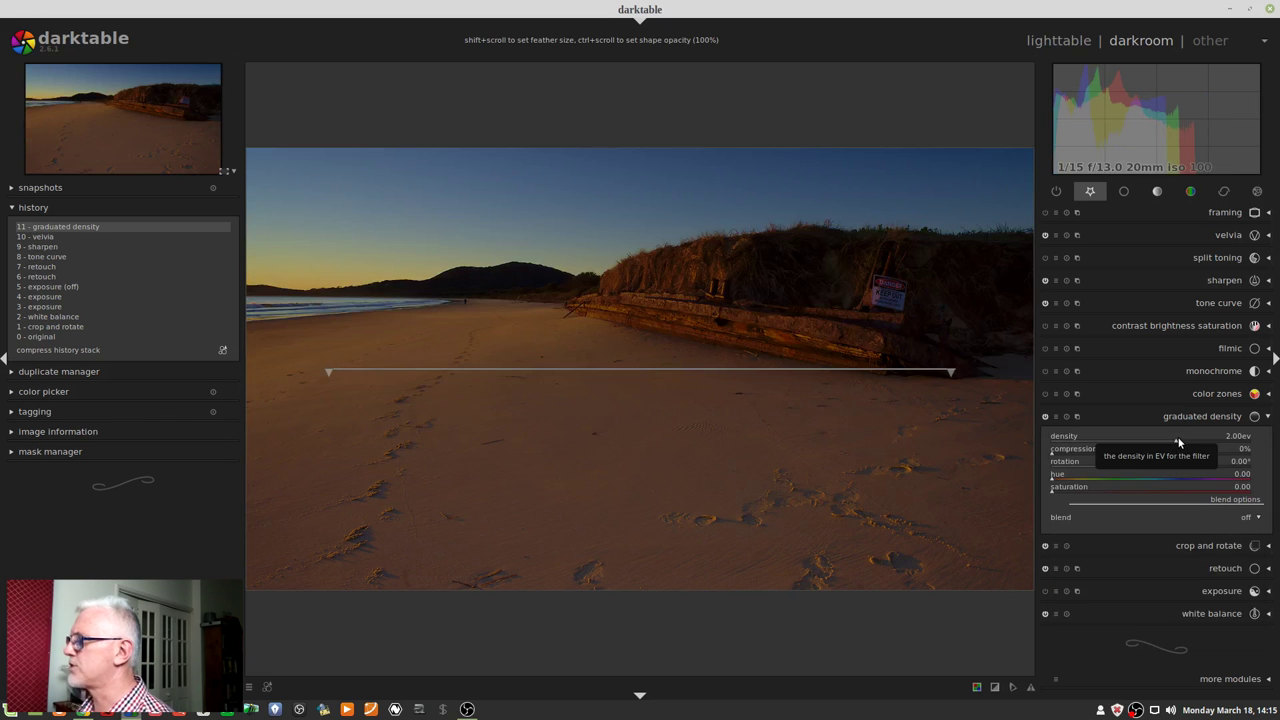
left_click_drag(928, 409, 368, 400)
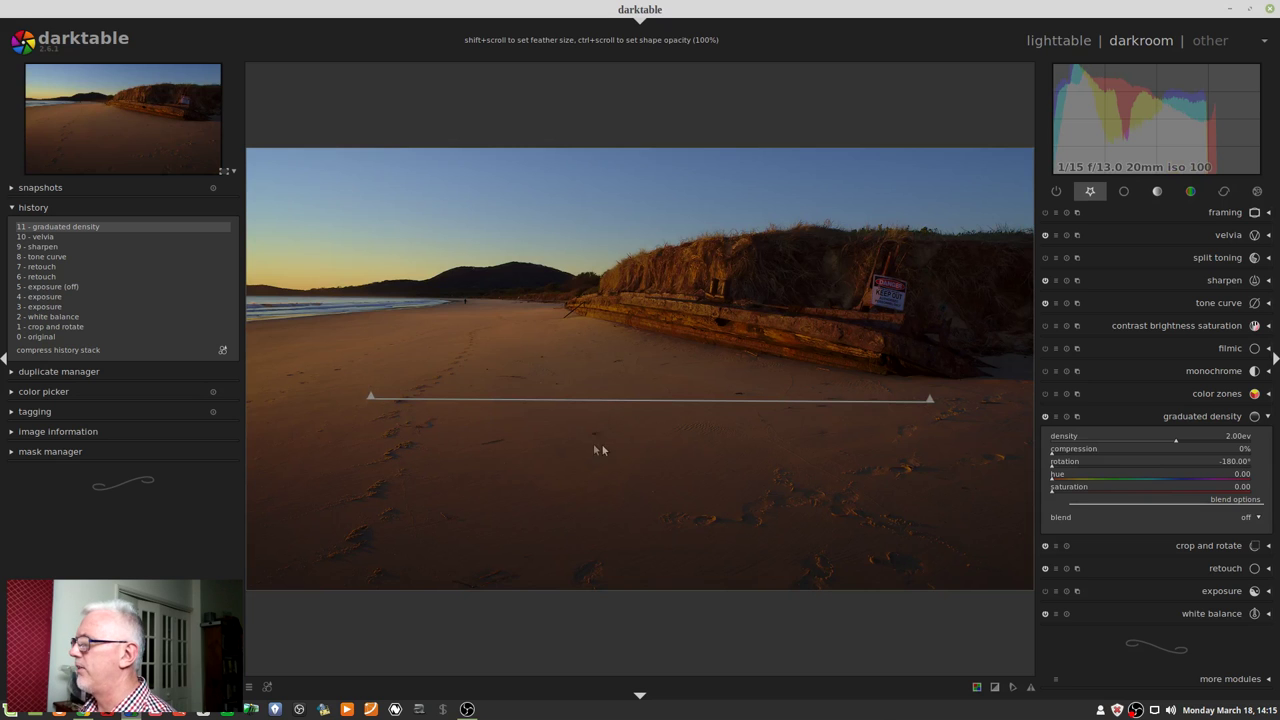
- Set the graduated density to 1.5 EV and compare the image with and without the filter
right_click(1174, 438)
type("1.5")
key("Return")
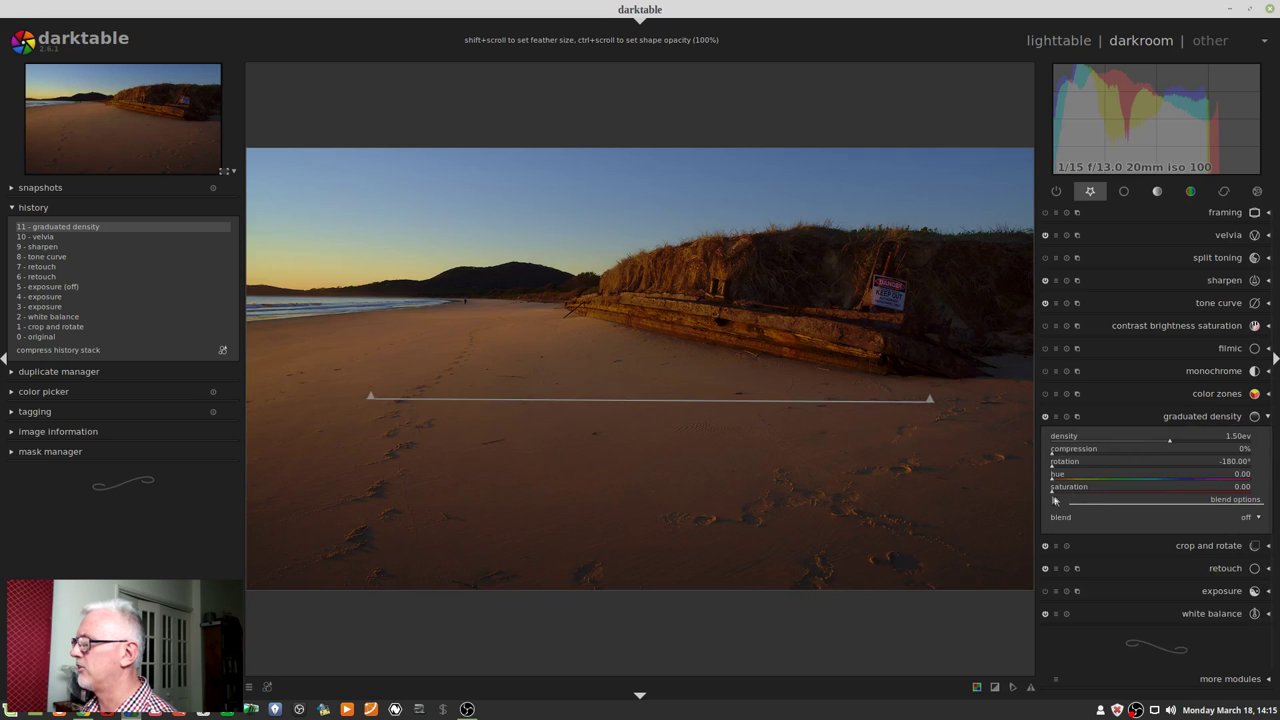
left_click(1175, 421)
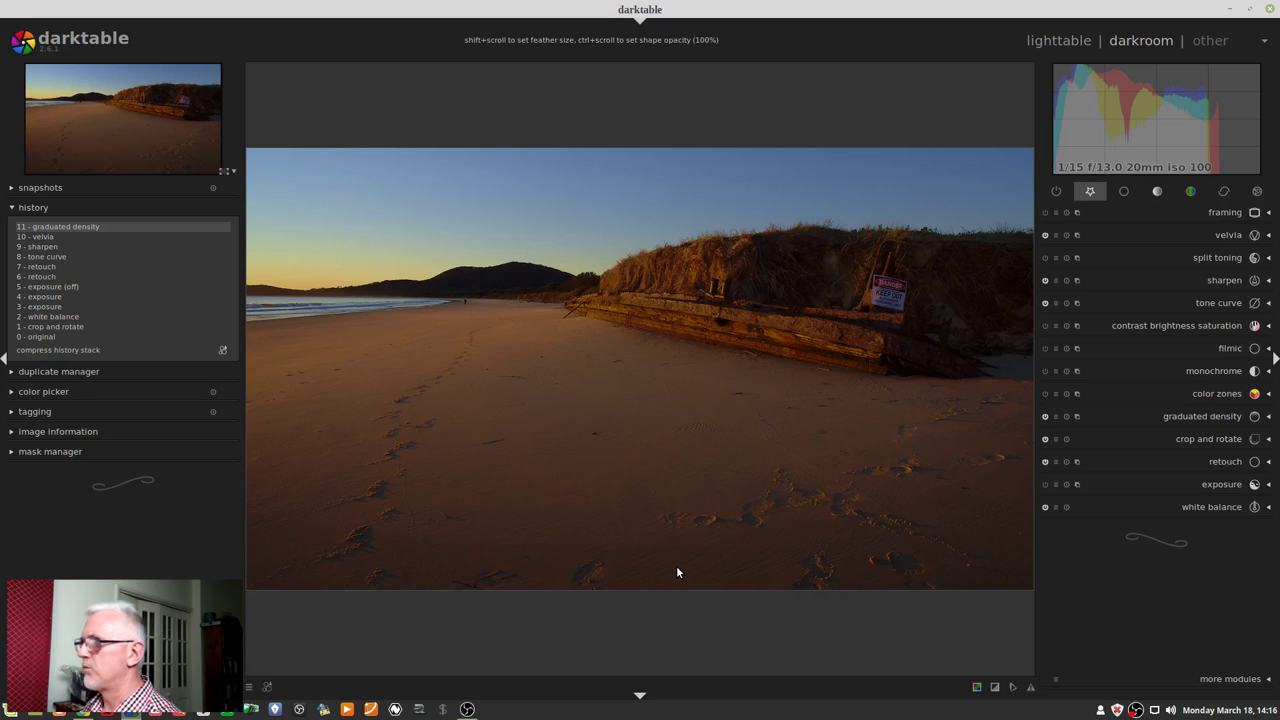
left_click(54, 238)
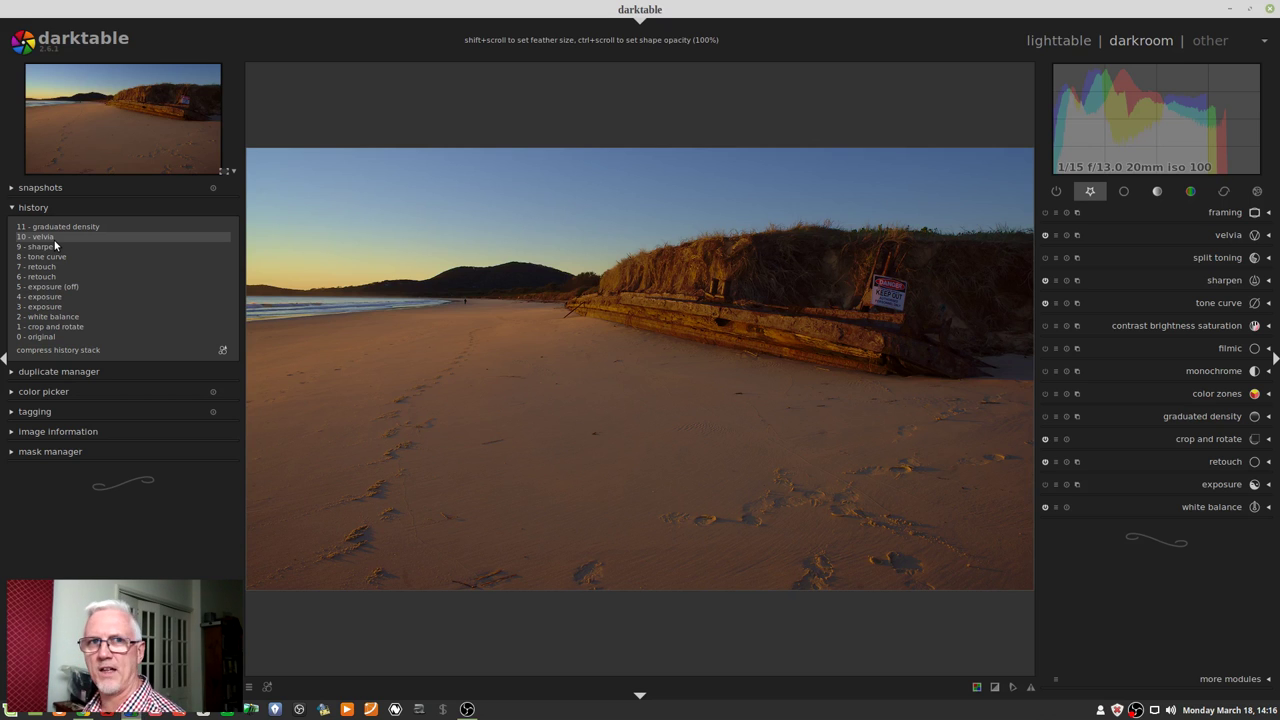
left_click(55, 227)
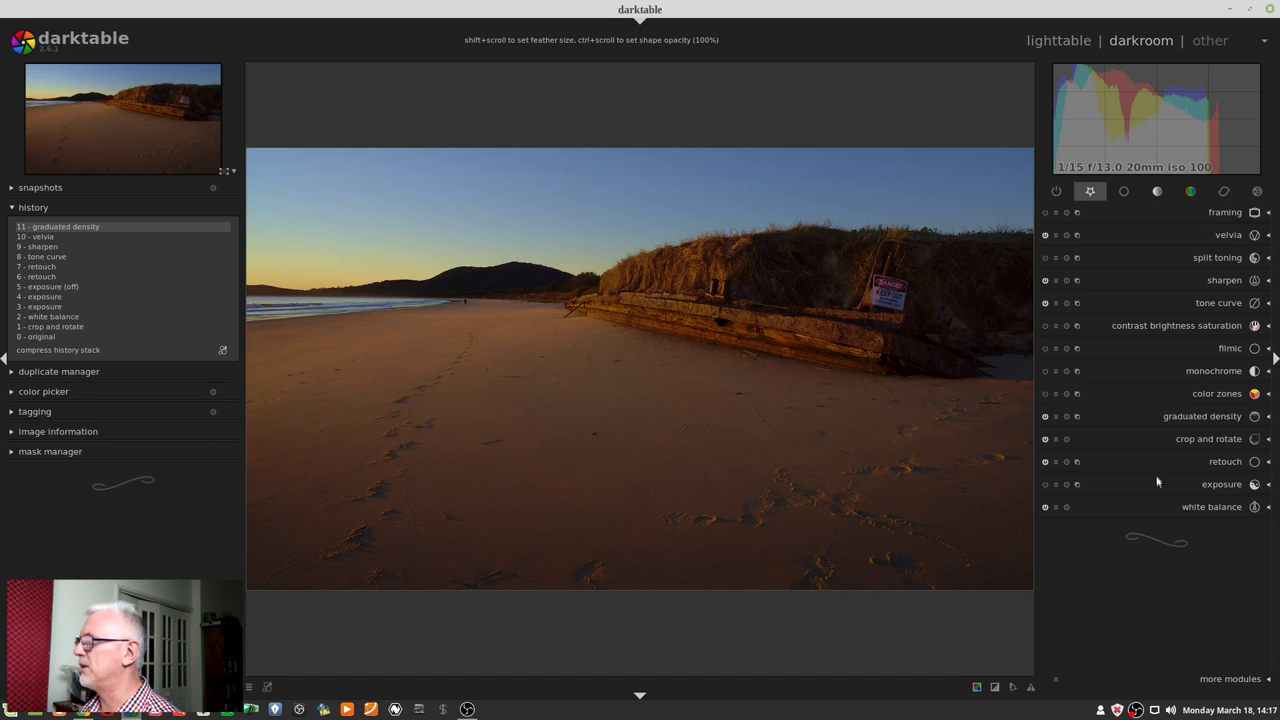
- Raise the saturation and lower the lightness of the sky's blues with color zones
left_click(1200, 396)
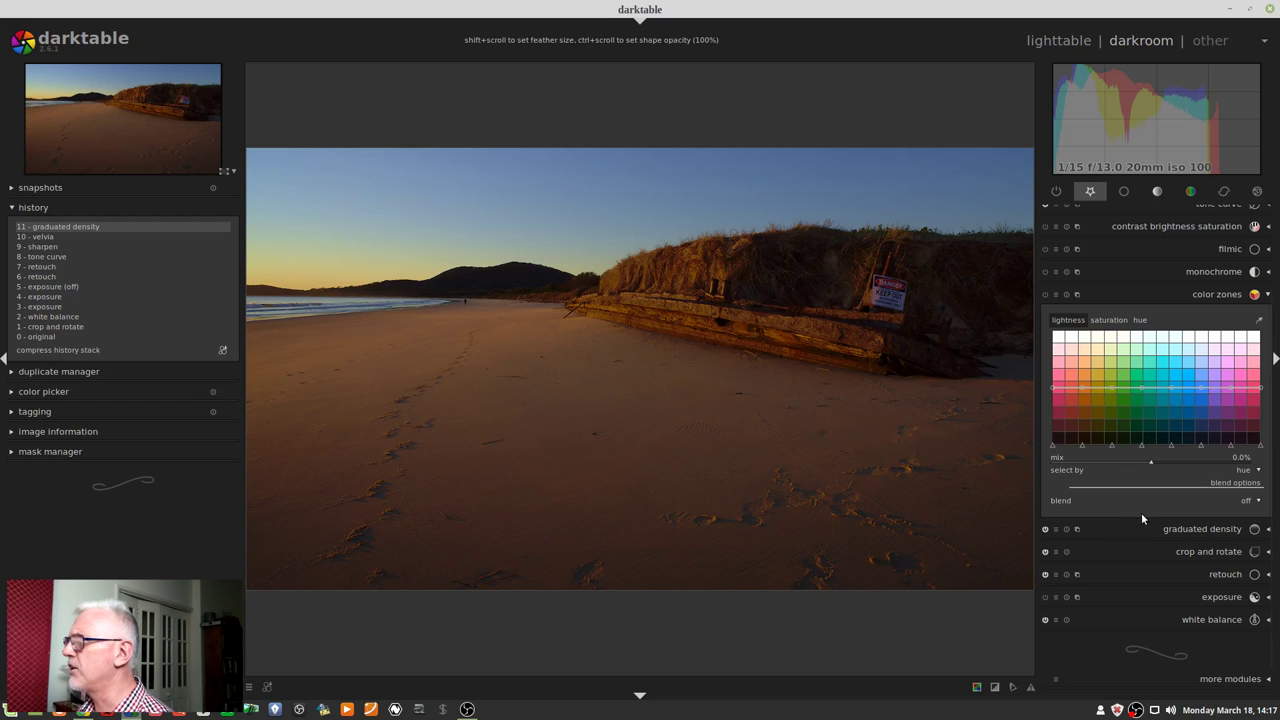
left_click(1110, 320)
mouse_move(1172, 386)
left_mouse_down()
mouse_move(1203, 388)
mouse_move(1200, 373)
mouse_move(1173, 381)
left_mouse_up()
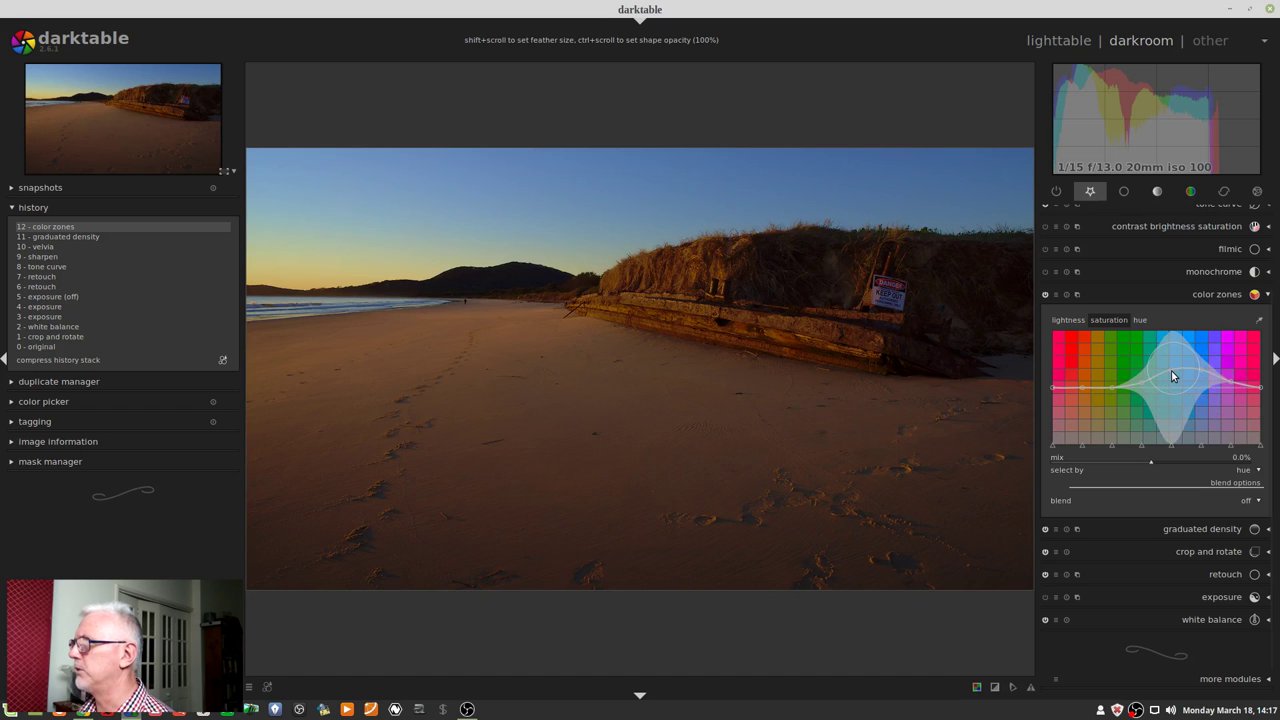
left_click(1068, 320)
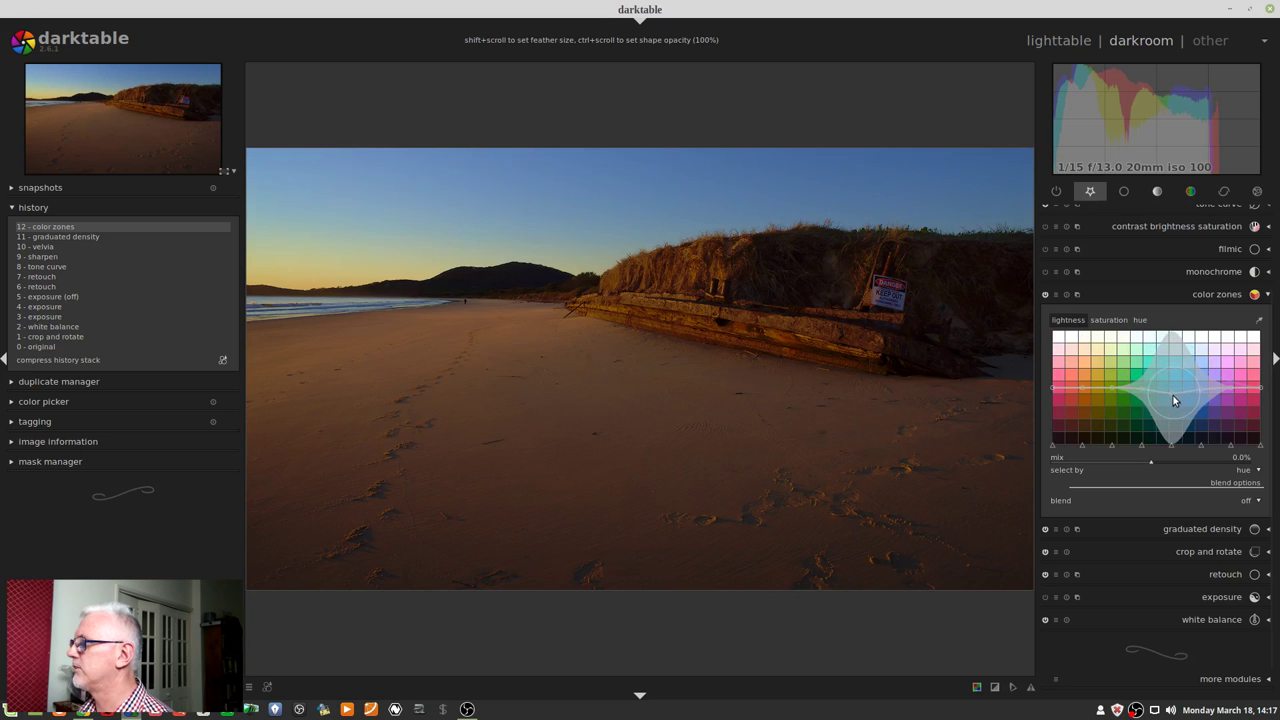
left_click_drag(1174, 396, 1202, 400)
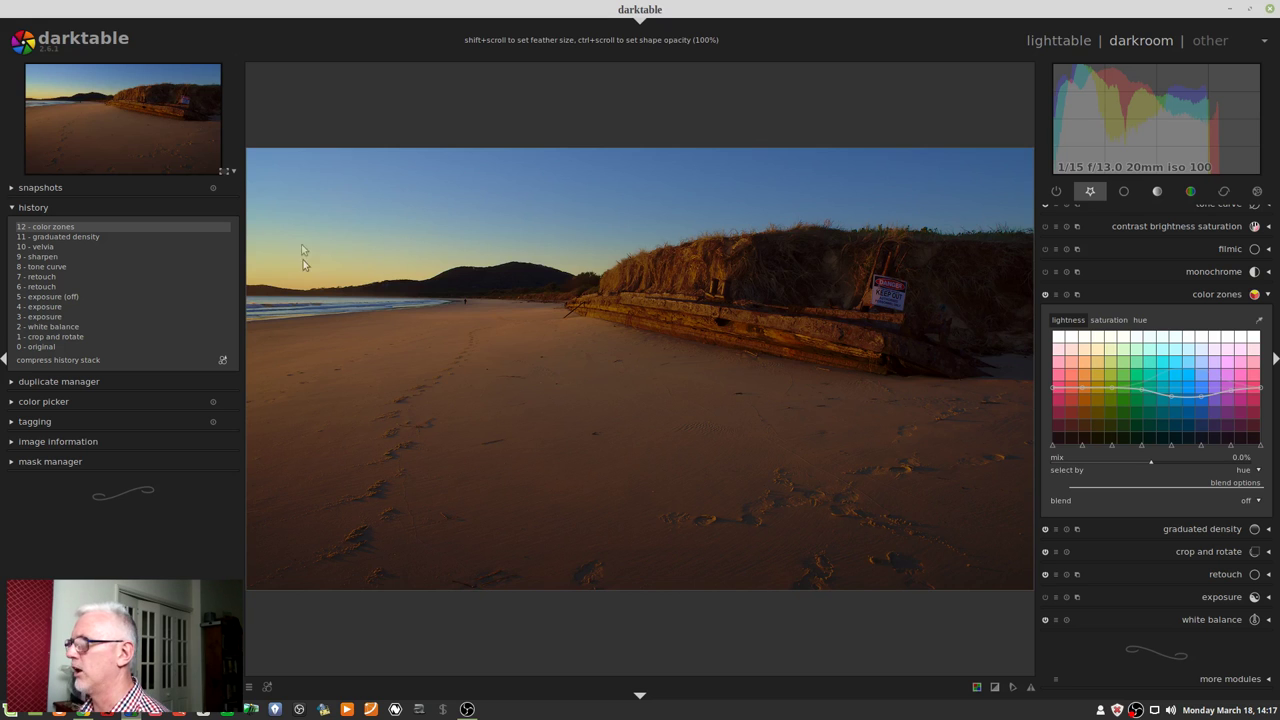
- Sample the wreck's timber colour in color zones and slightly raise the lightness of its orange tones
left_click(1113, 321)
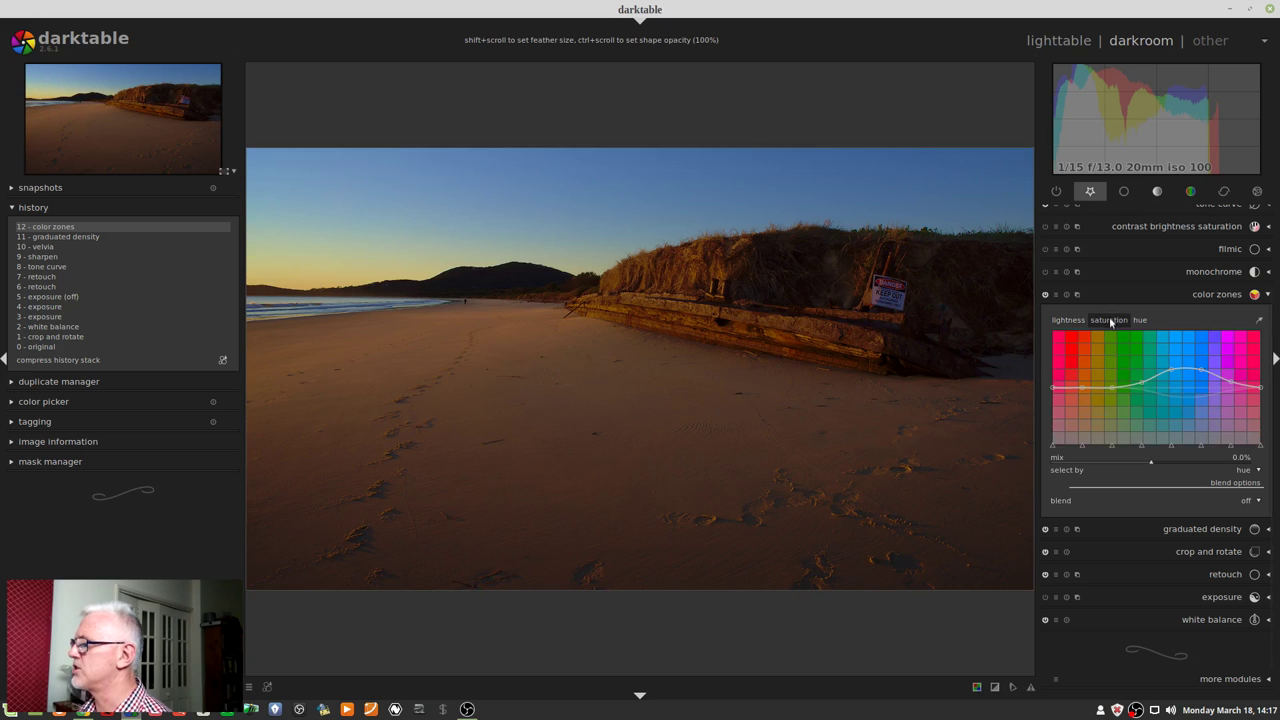
left_click(1260, 321)
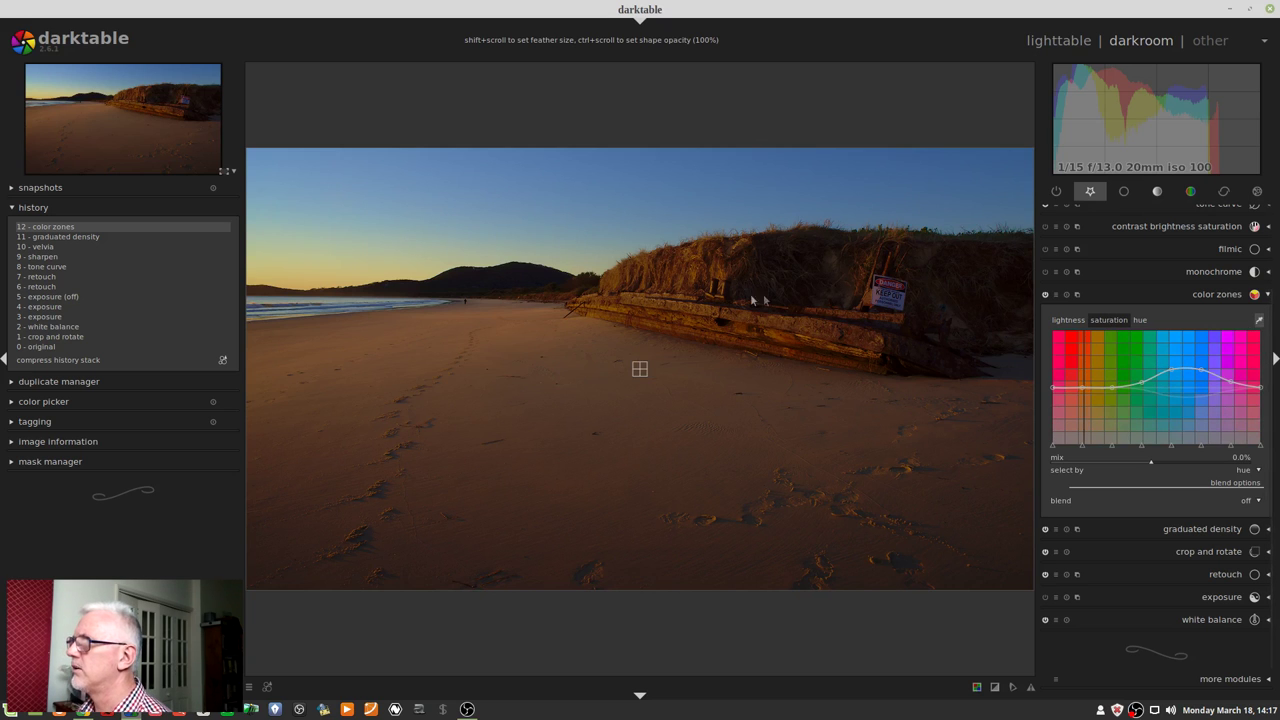
left_click(609, 307)
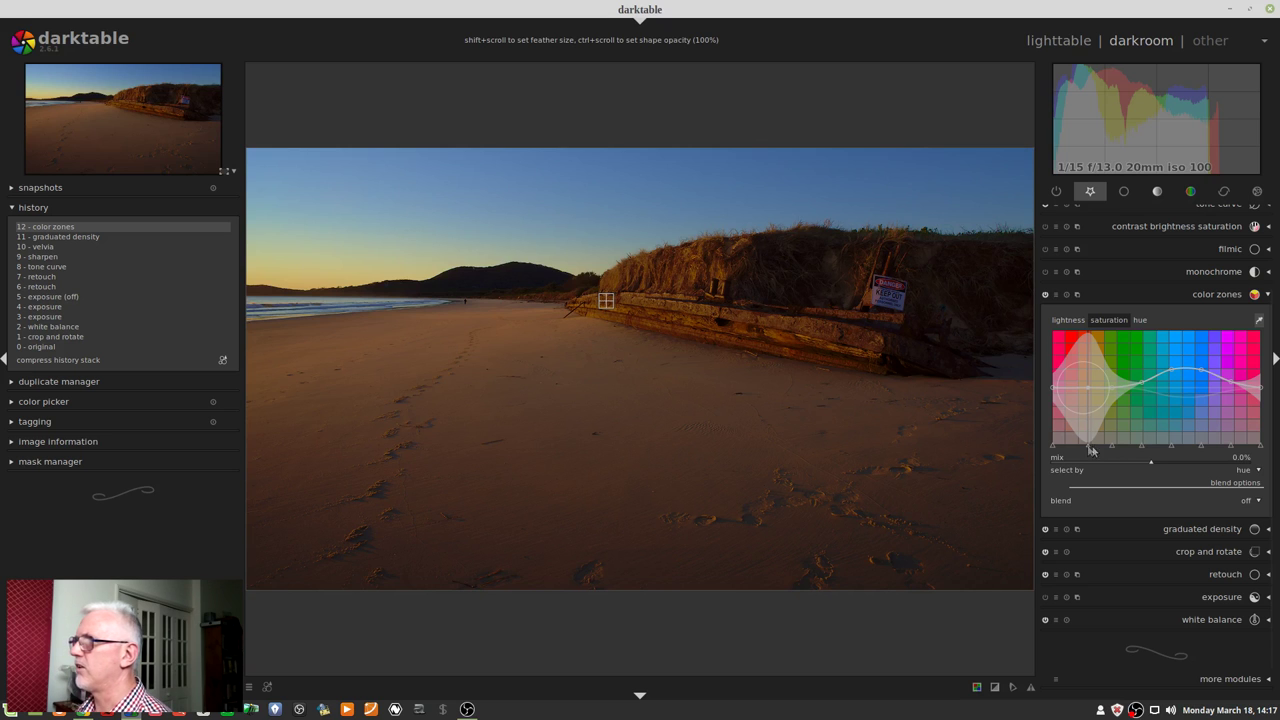
left_click(1066, 321)
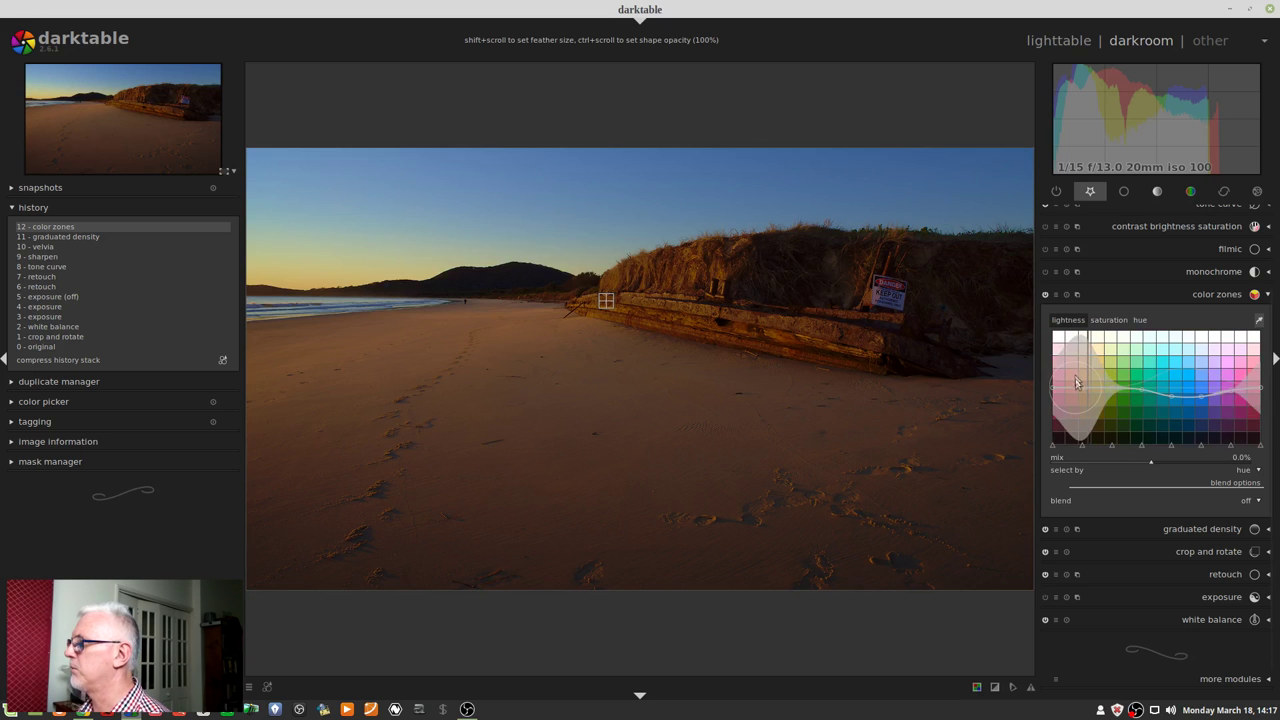
left_click_drag(1094, 438, 1091, 388)
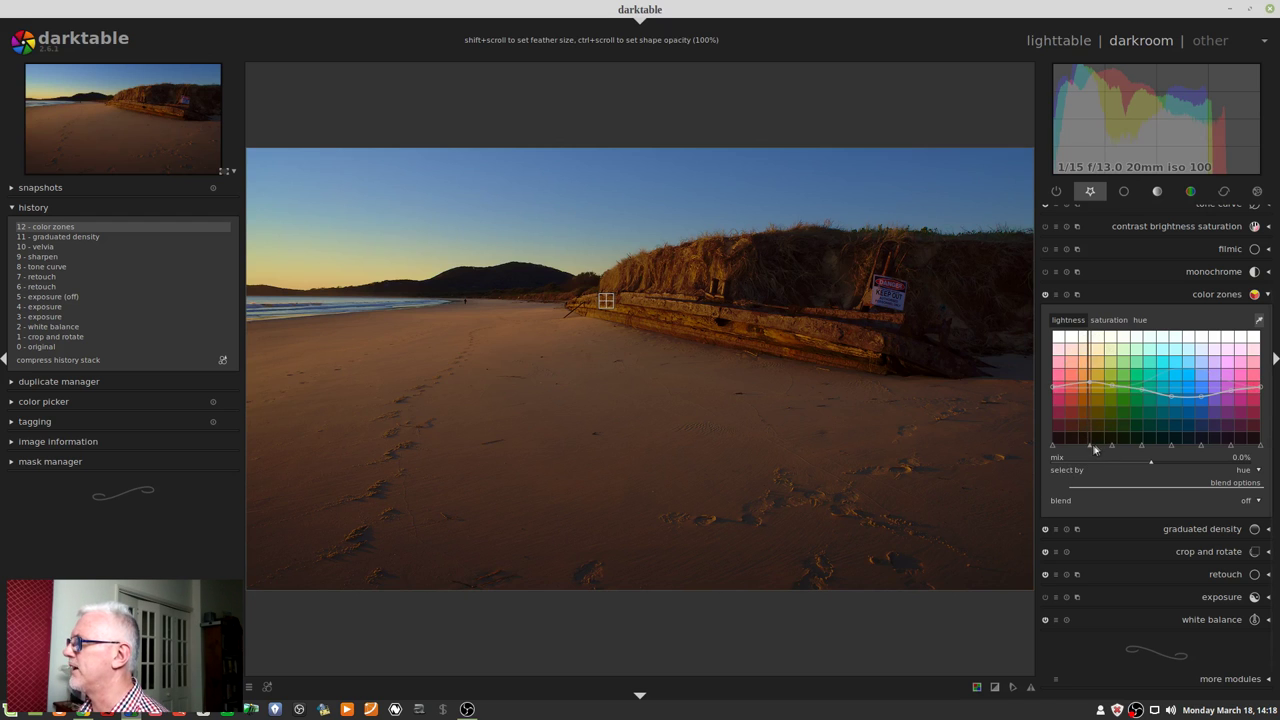
scroll(1088, 451, "up", 2)
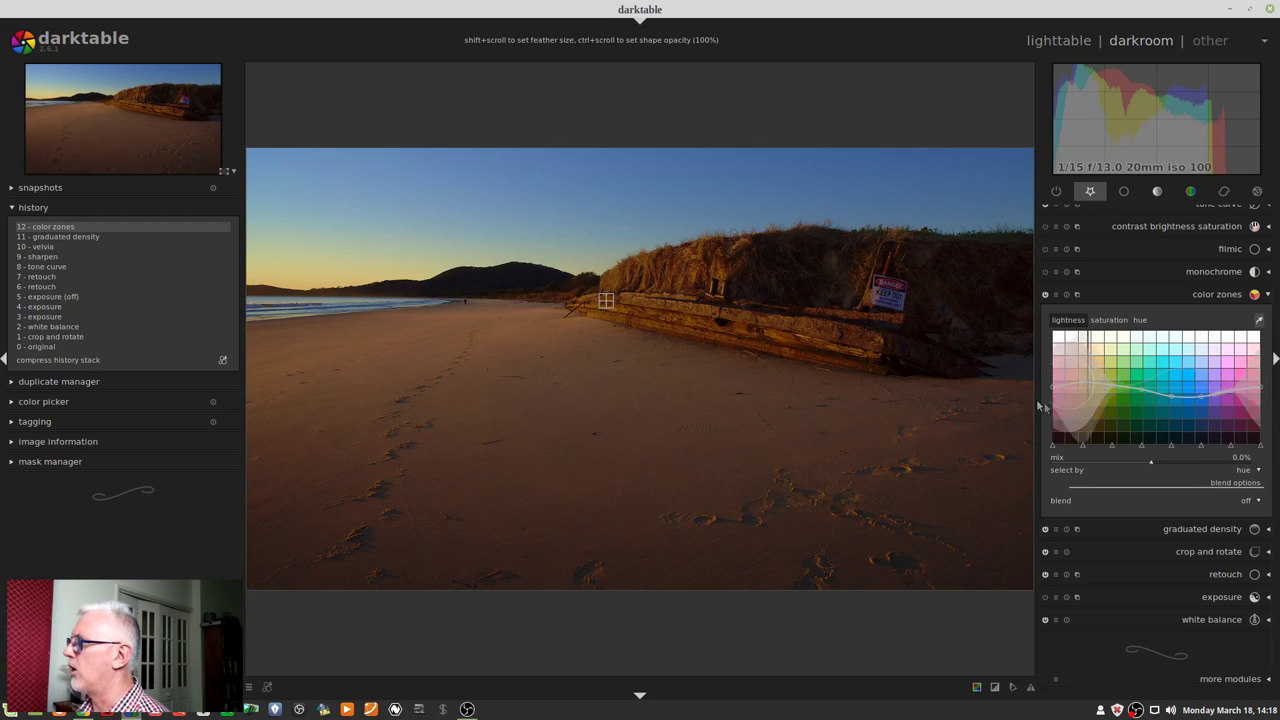
- Lower the lightness at the red end of the color zones curve and compare the image with and without color zones
left_click_drag(1260, 393, 1262, 403)
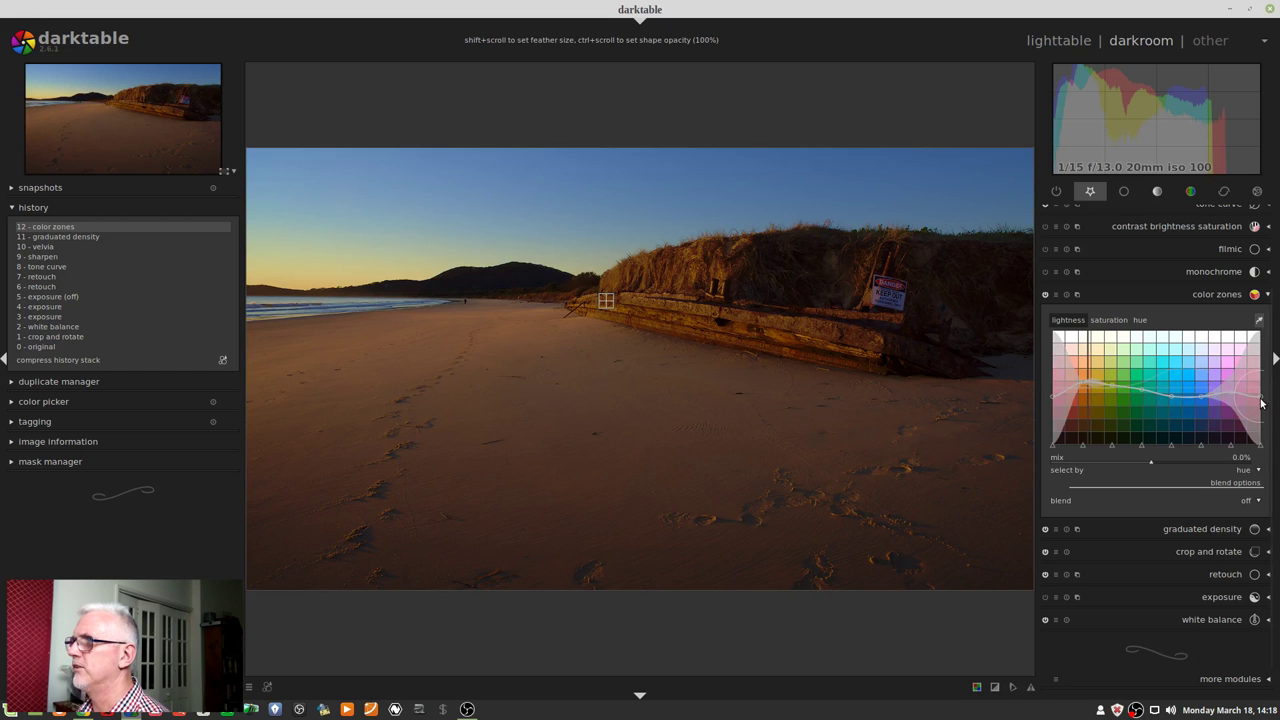
left_click(1221, 298)
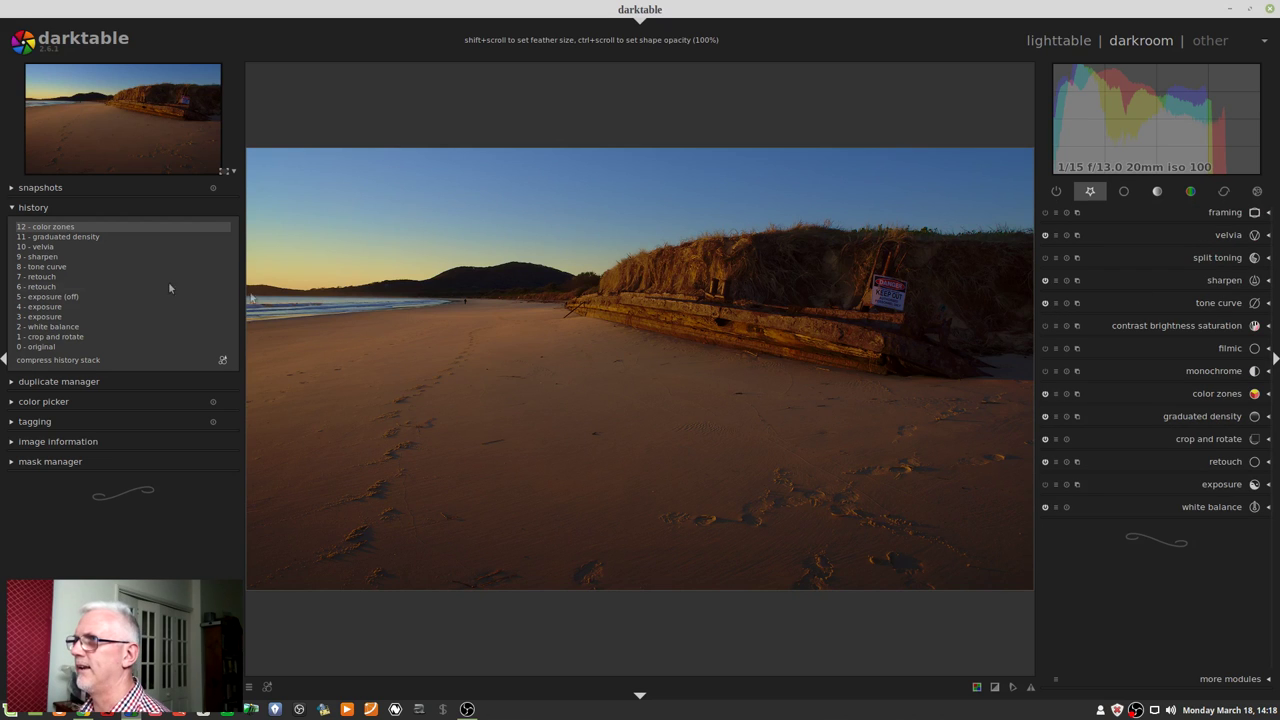
left_click(83, 237)
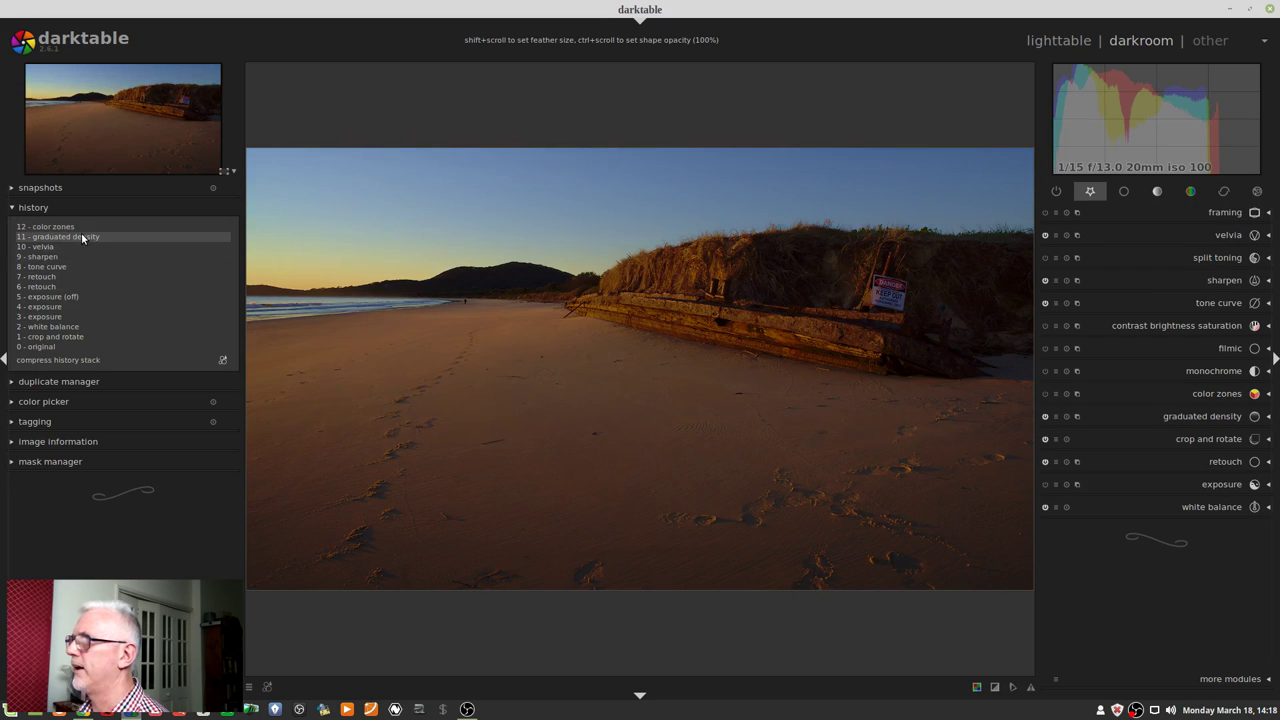
left_click(64, 227)
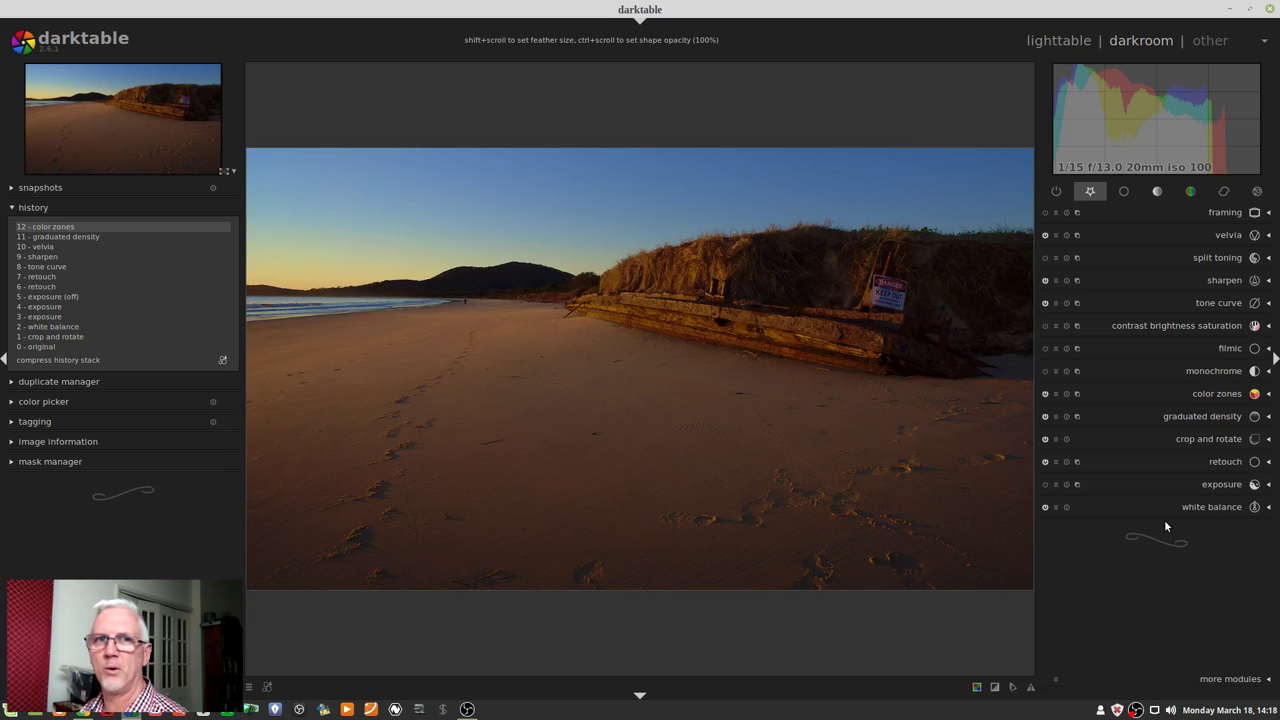
- Try overall saturation boosts of 0.17, 0.16 and 0.12, and compare the image with and without the 0.12 boost
left_click(1172, 326)
left_click(1166, 372)
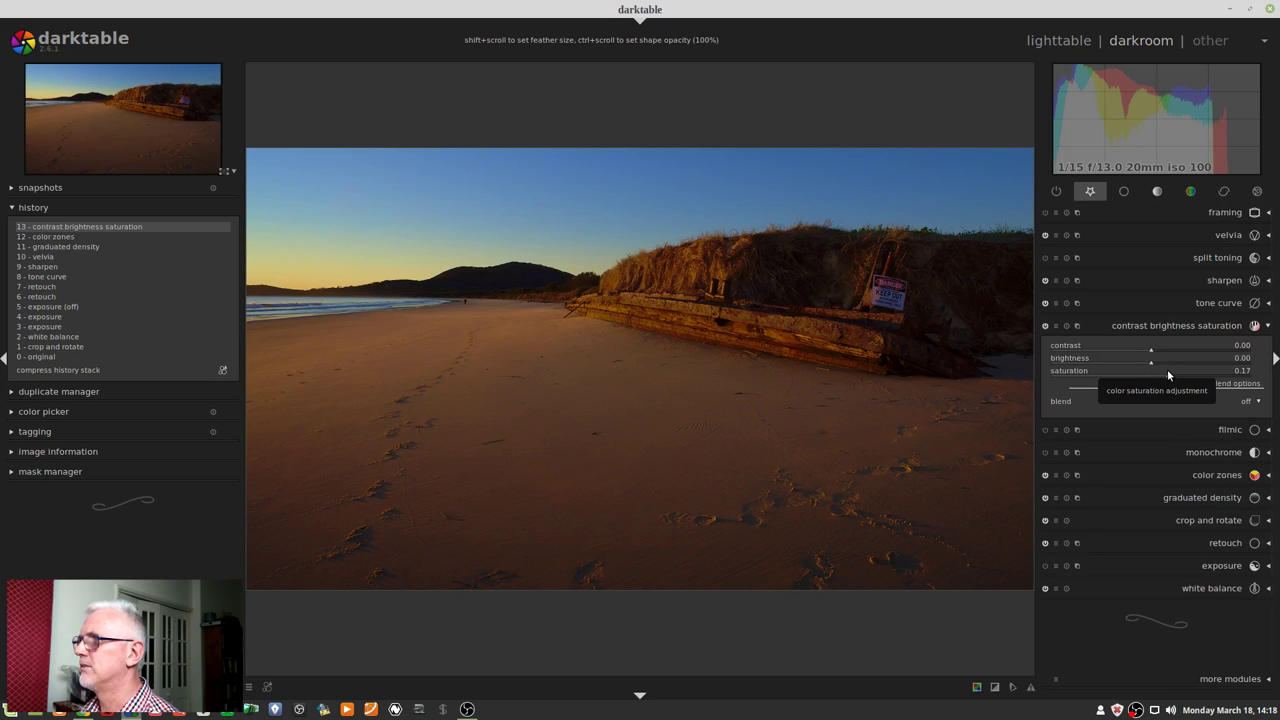
scroll(1167, 370, "down", 1)
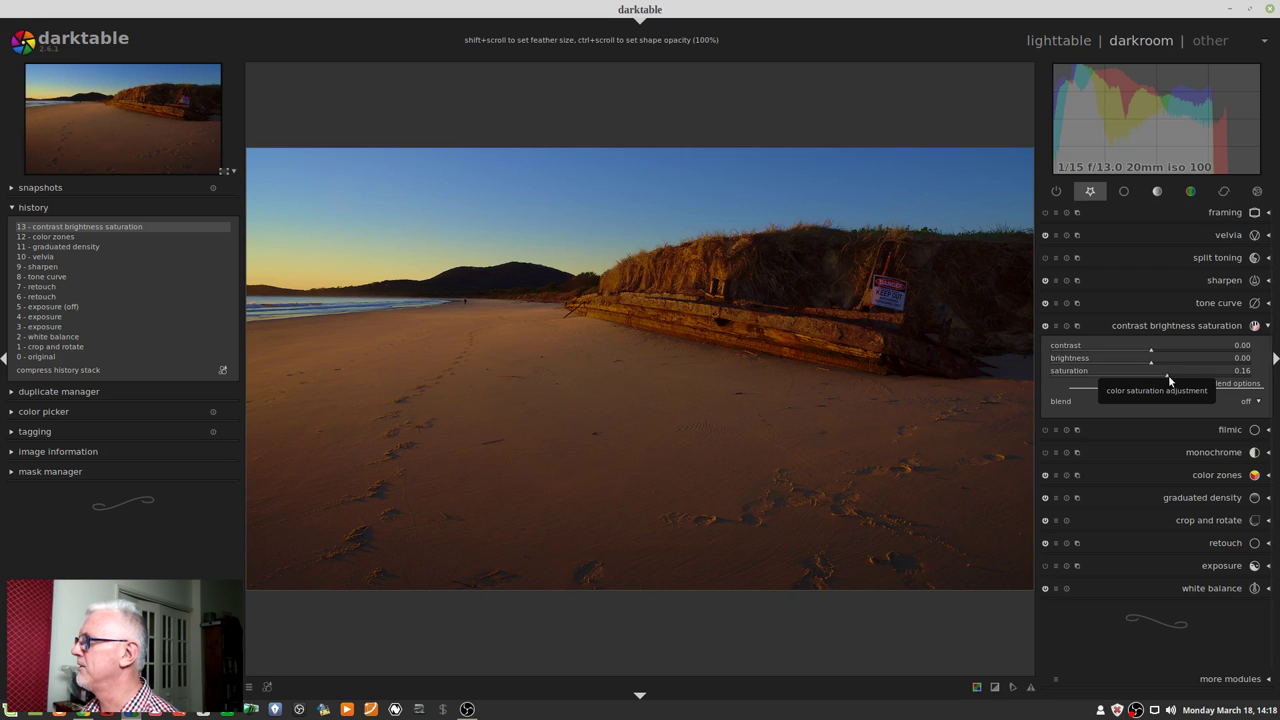
left_click(1163, 376)
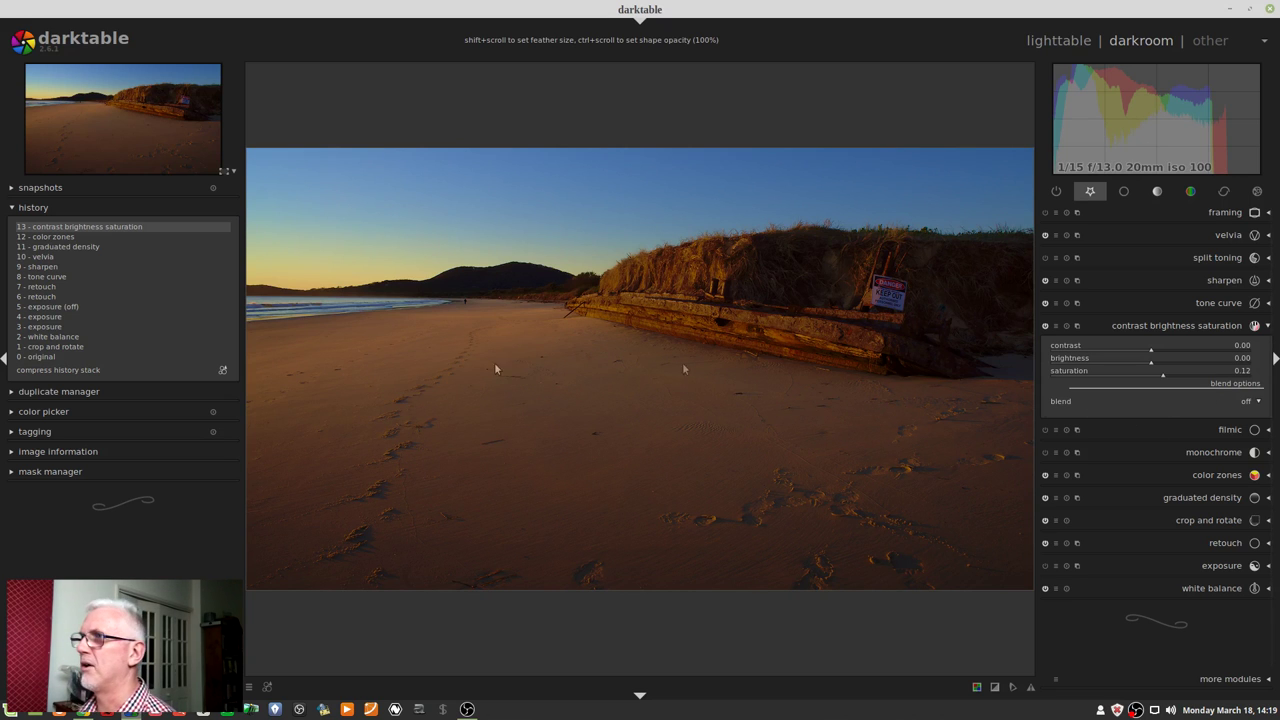
left_click(58, 237)
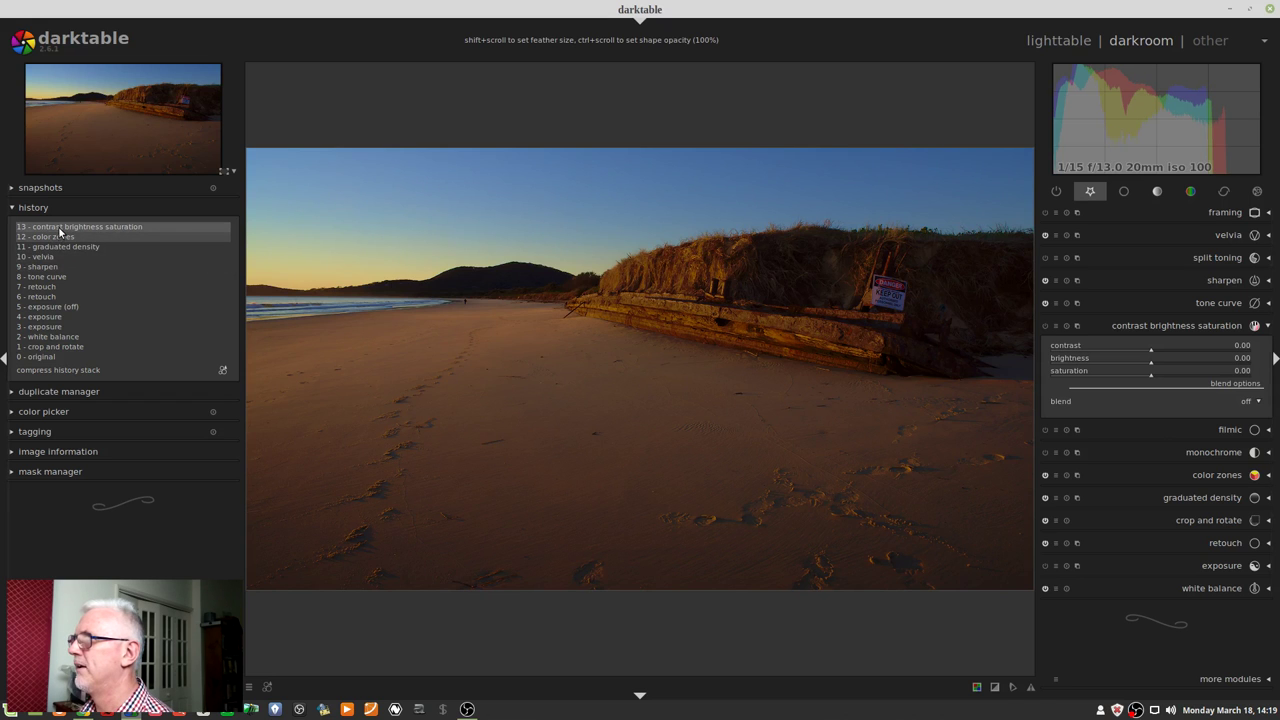
left_click(60, 229)
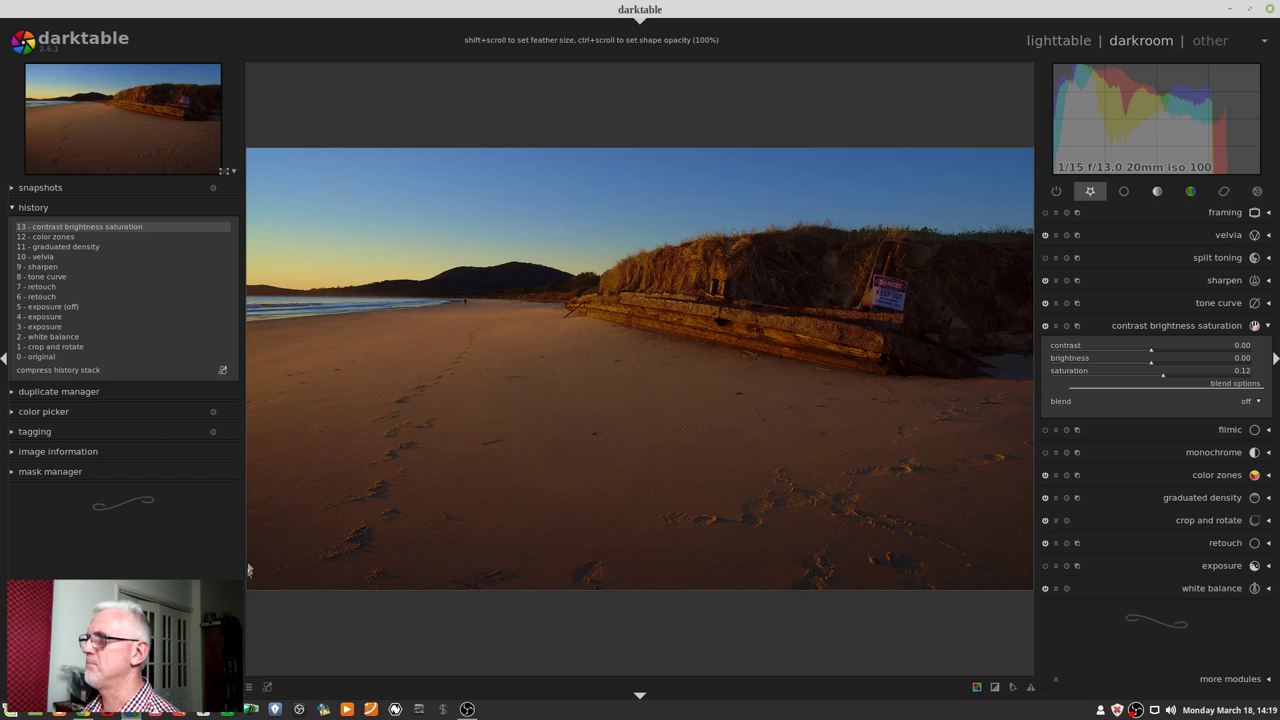
left_click(1193, 330)
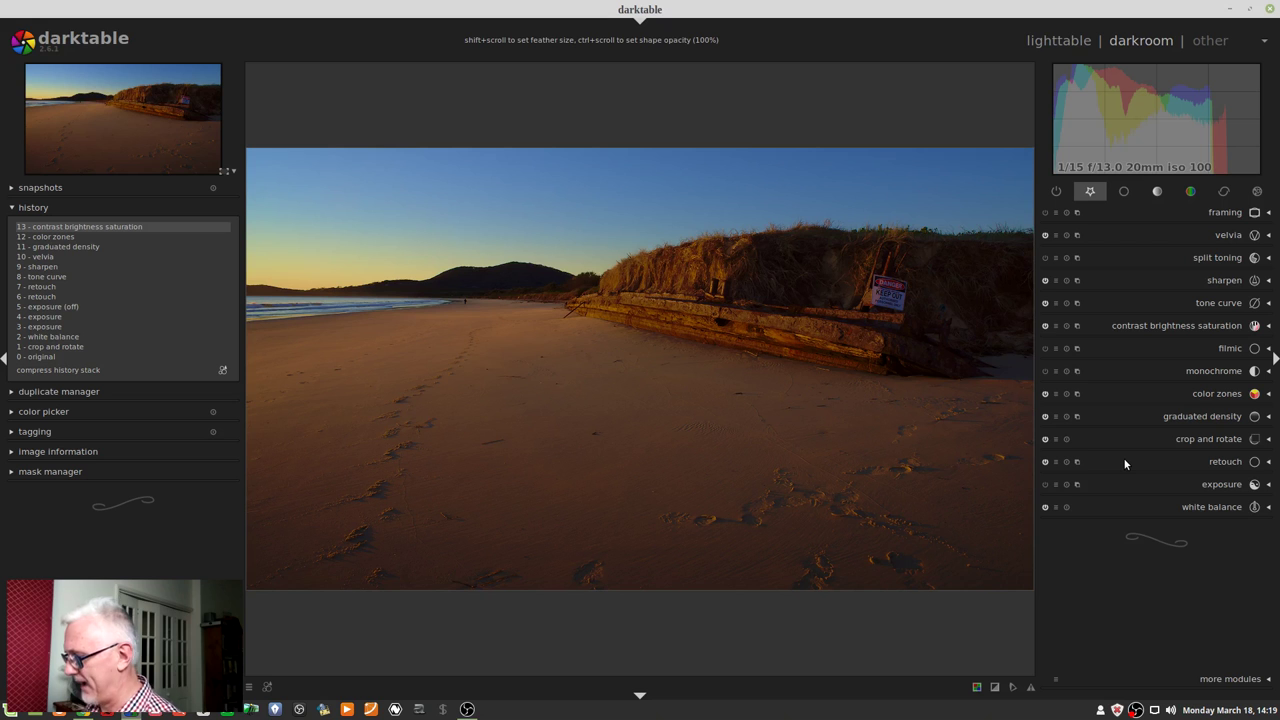
- Compare the current edit with the other edited version of the shipwreck photo, switching back and forth
key("space")
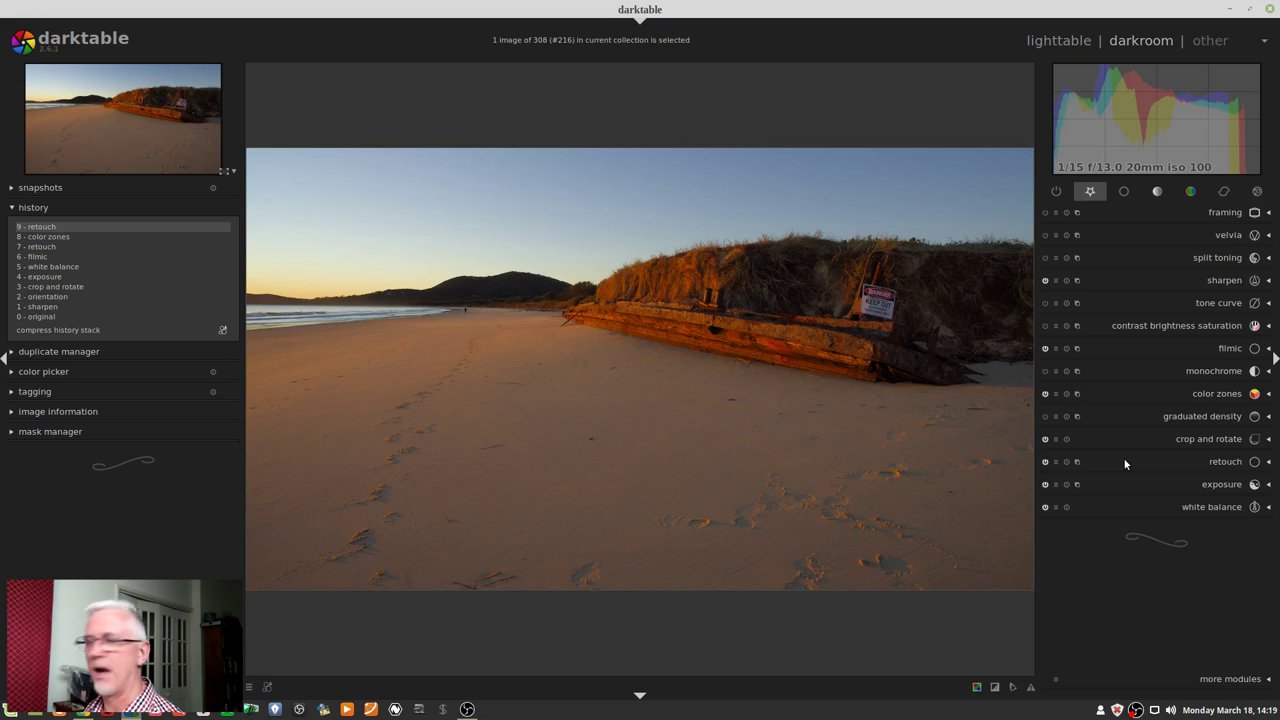
key("space")
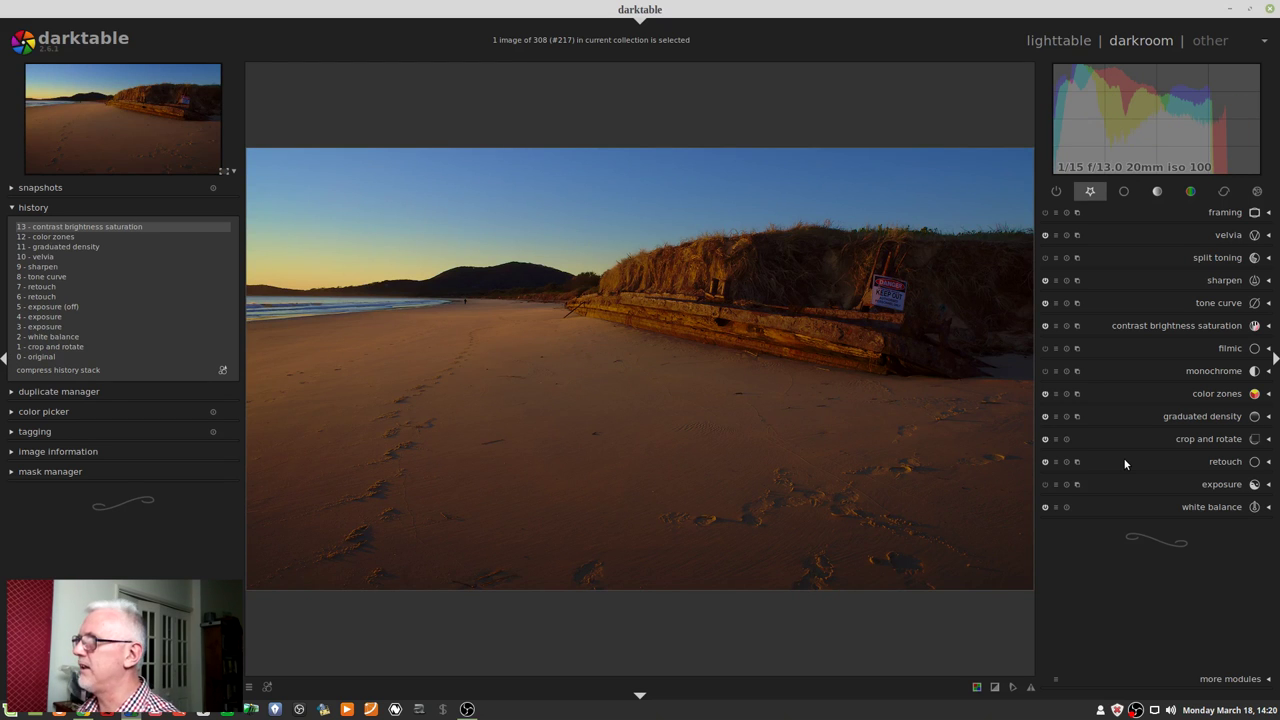
key("BackSpace")
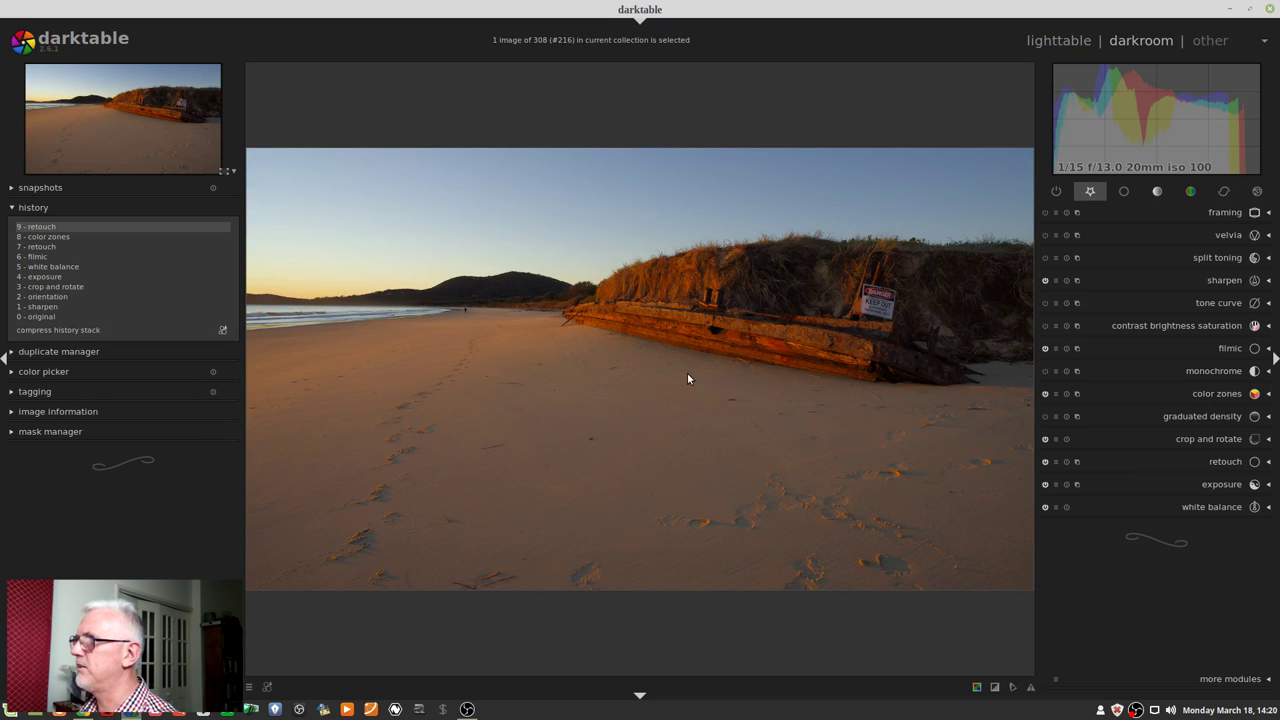
key("space")
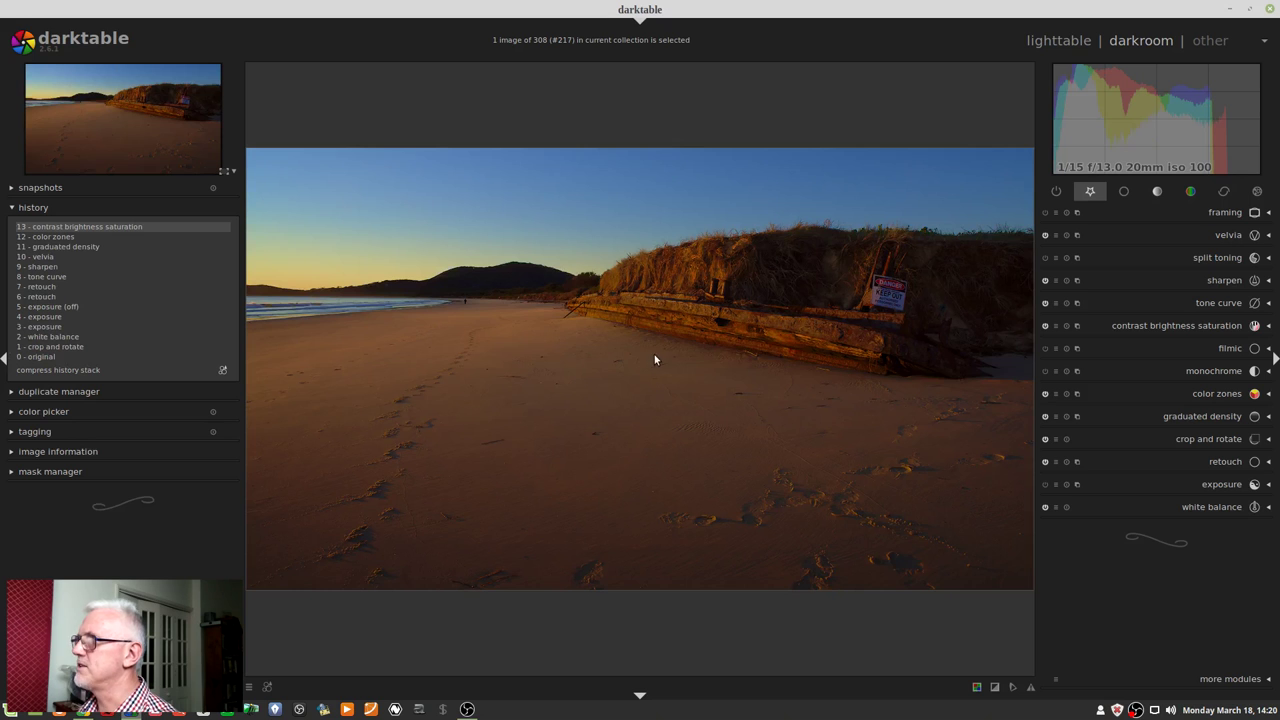
- Slightly raise the saturation of the wreck's orange tones in color zones
left_click(1193, 396)
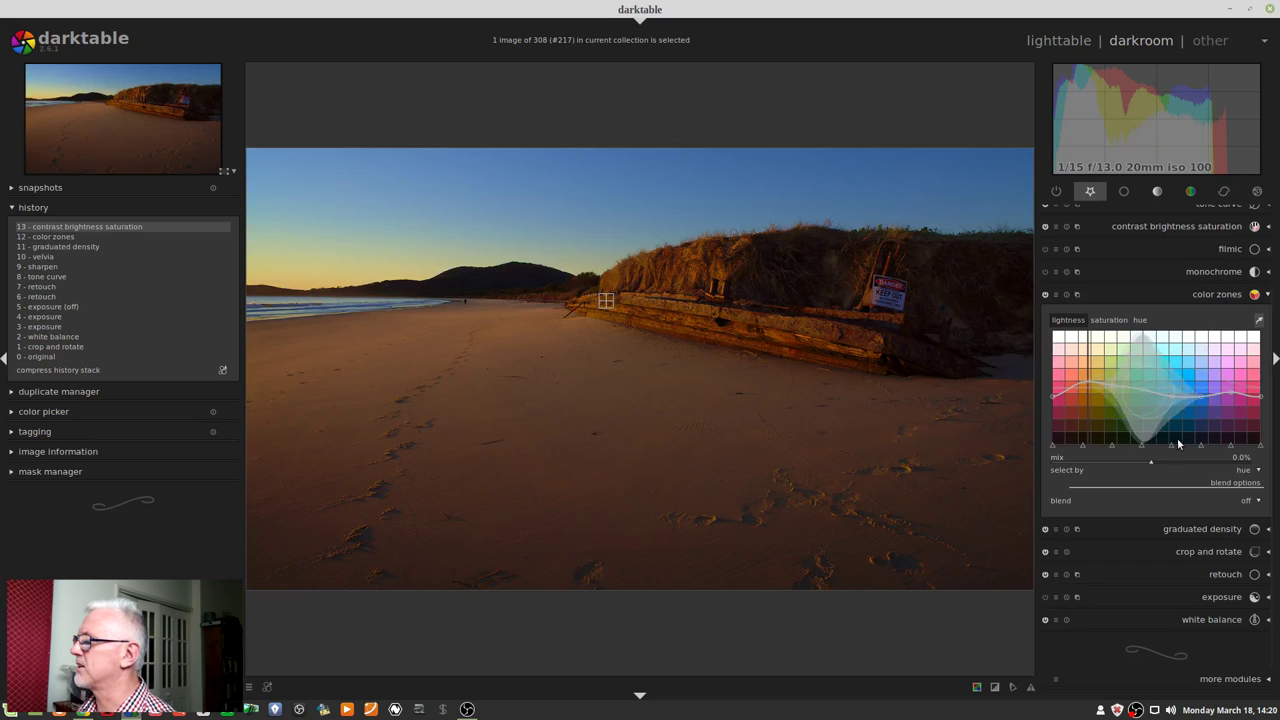
left_click(1102, 320)
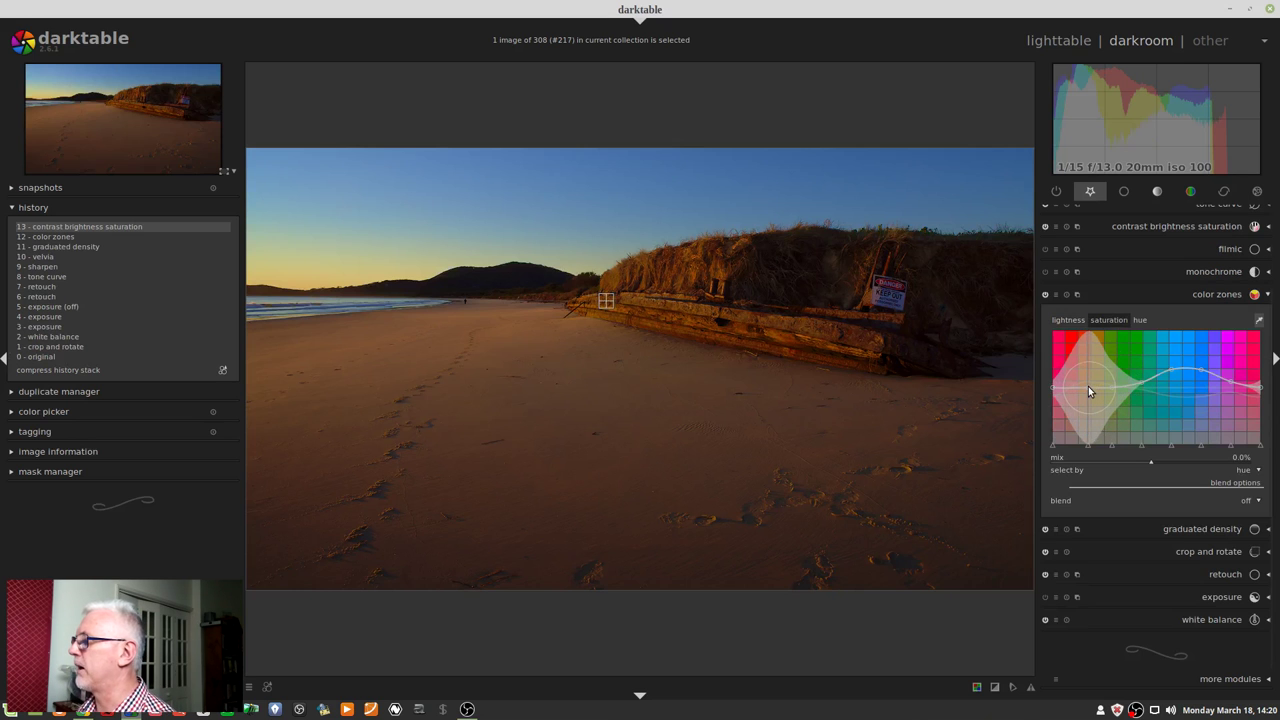
left_click_drag(1088, 386, 1085, 382)
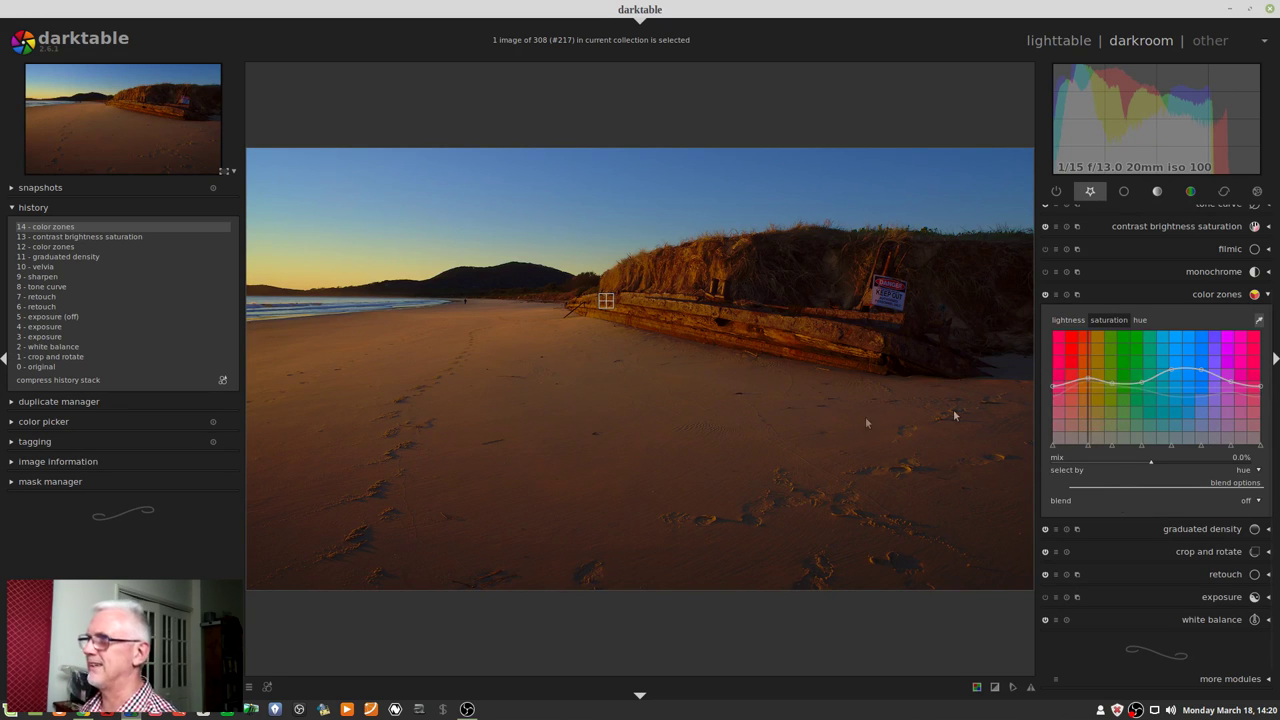
left_click(1217, 295)
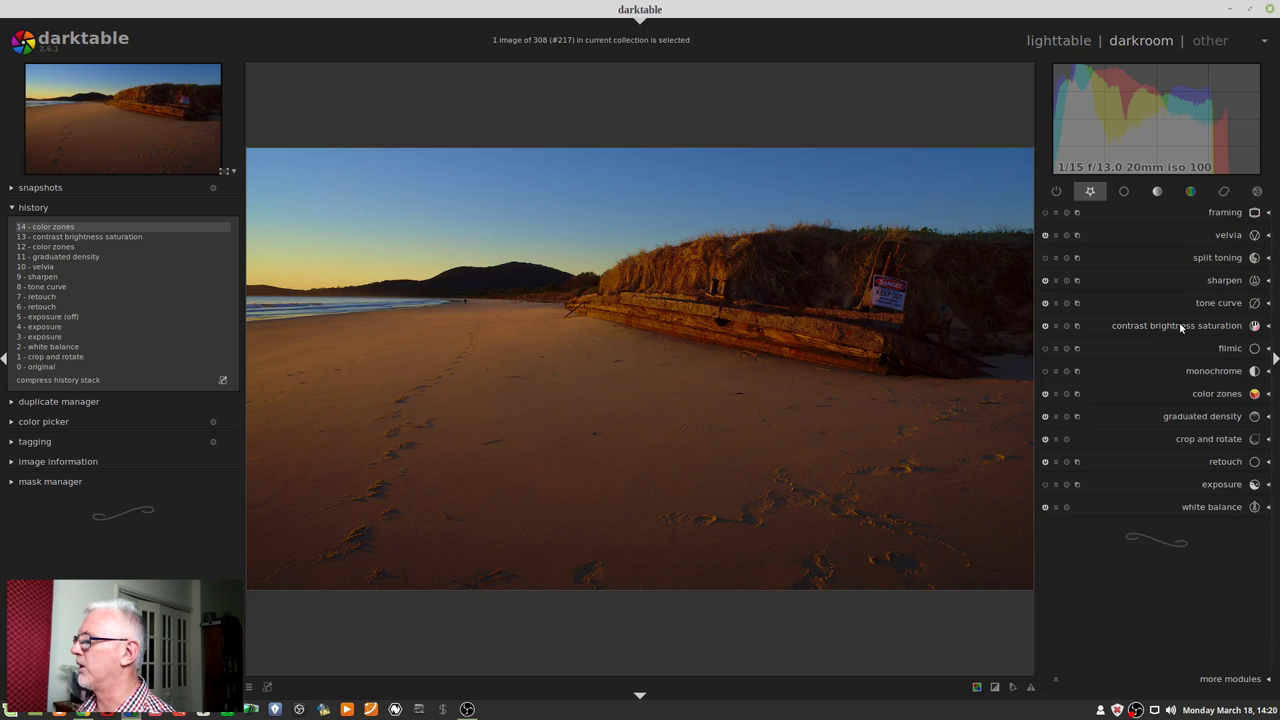
- Set the overall saturation boost to 0.05 and compare the result with the other edited version of the photo
left_click(1180, 325)
left_click_drag(1160, 370, 1156, 372)
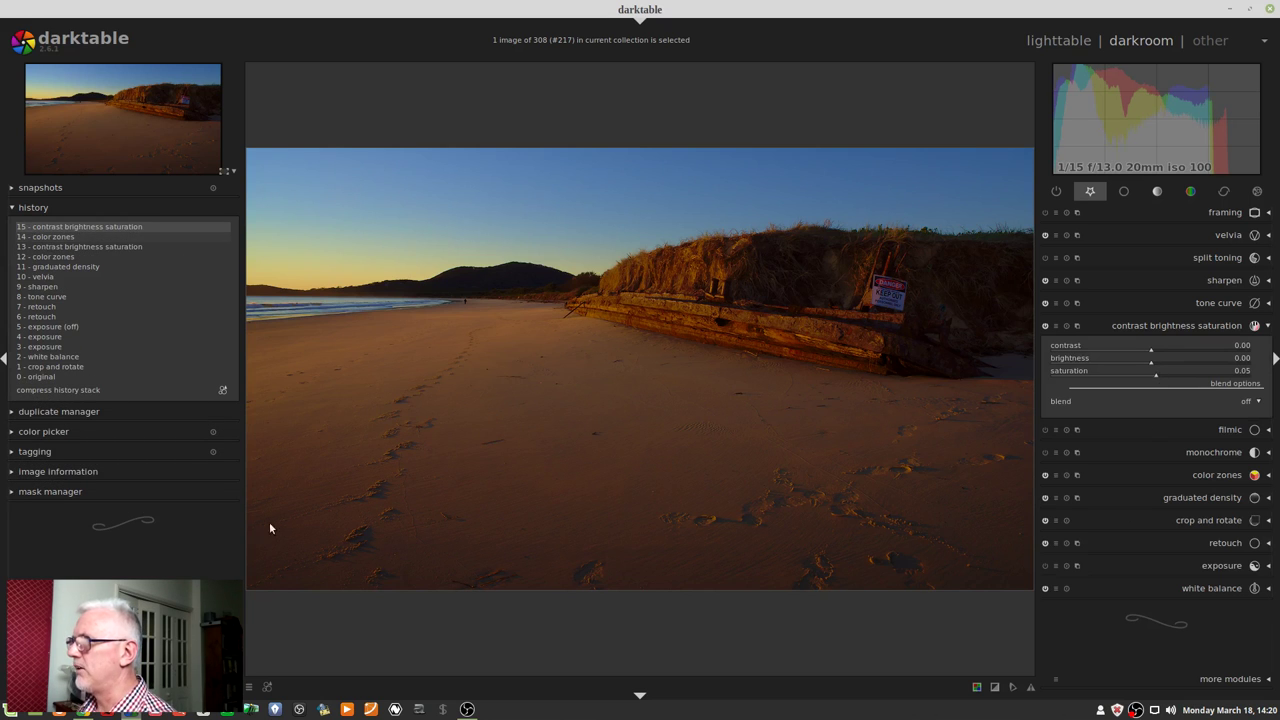
key("BackSpace")
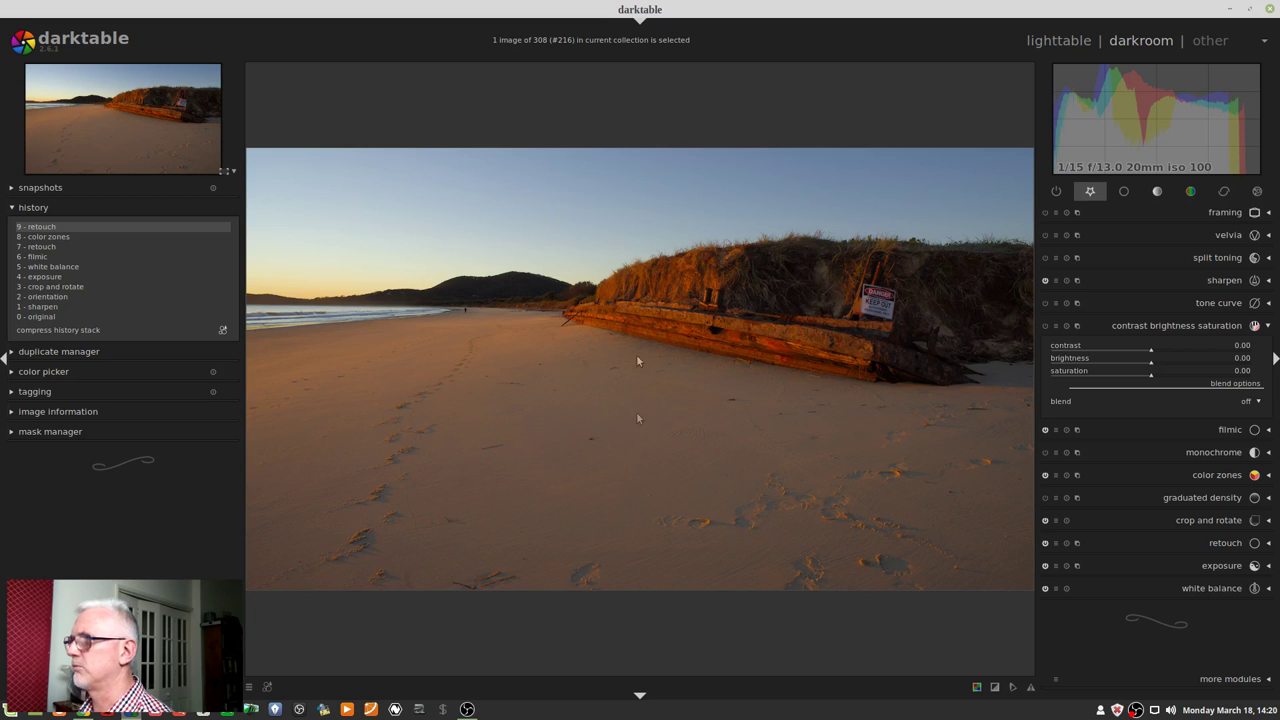
key("space")
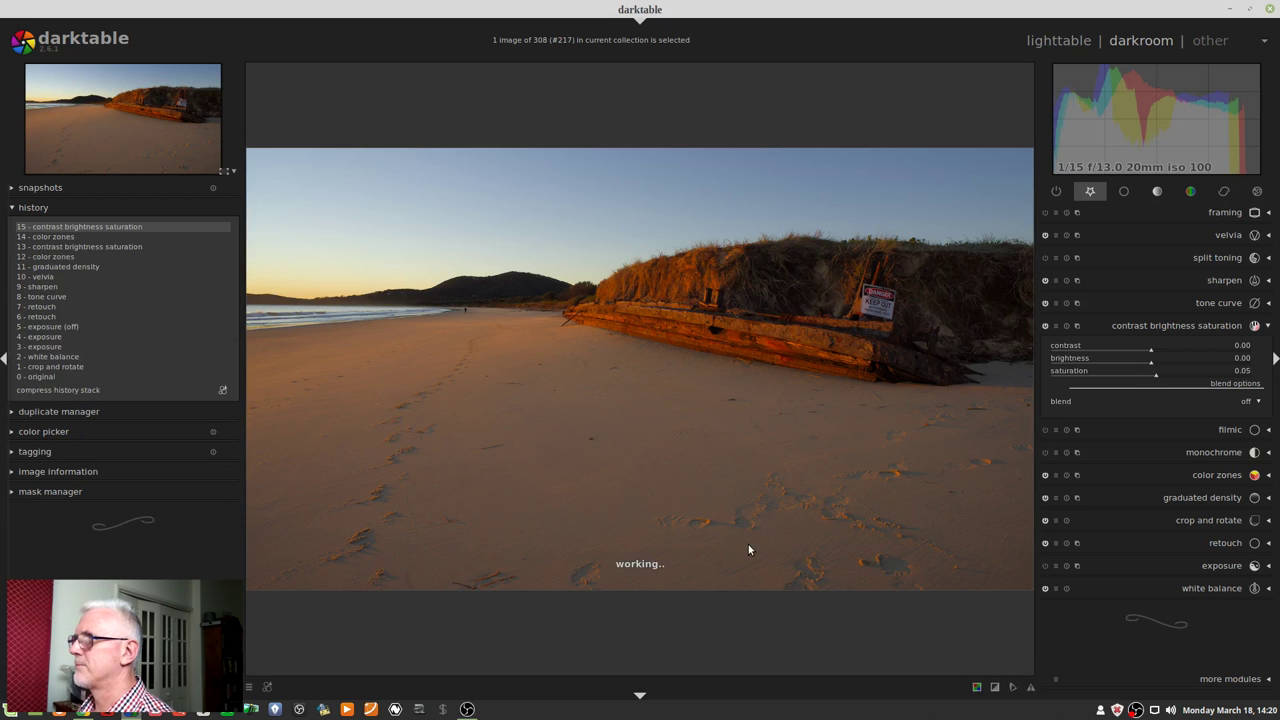